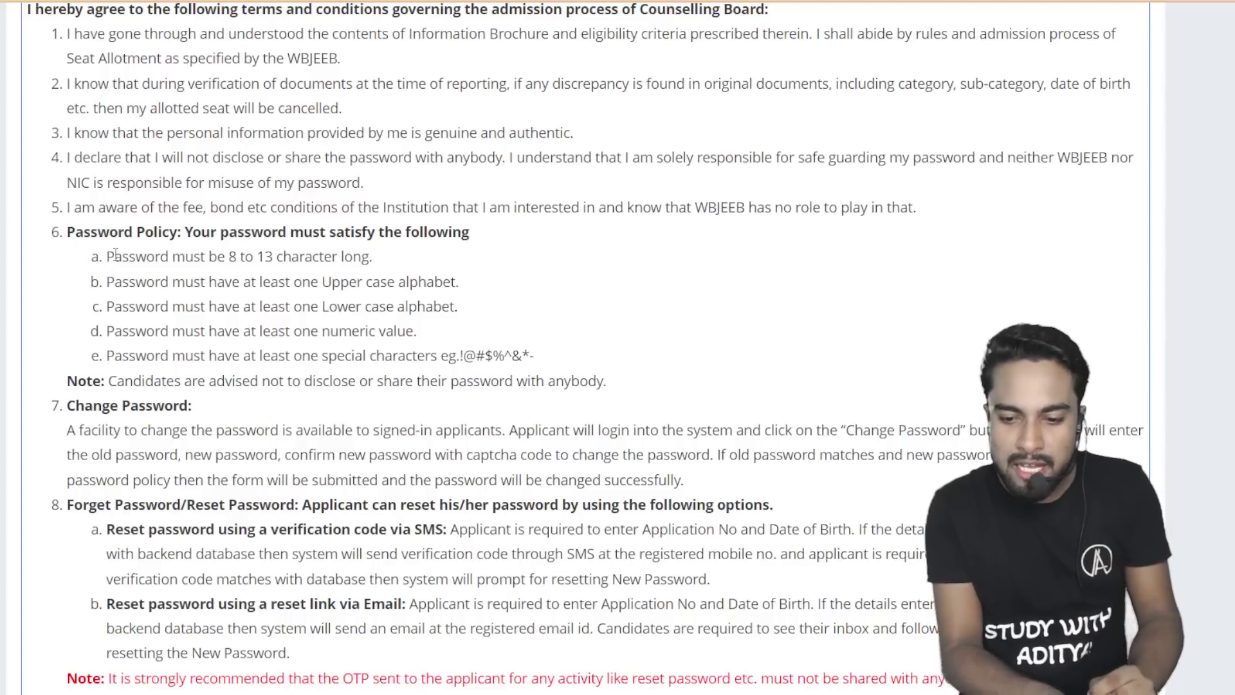
- Read the password policy in the counselling terms and conditions, and agree to the terms
{"action": "left_click_drag", "start_coordinate": [106, 256], "coordinate": [387, 264]}
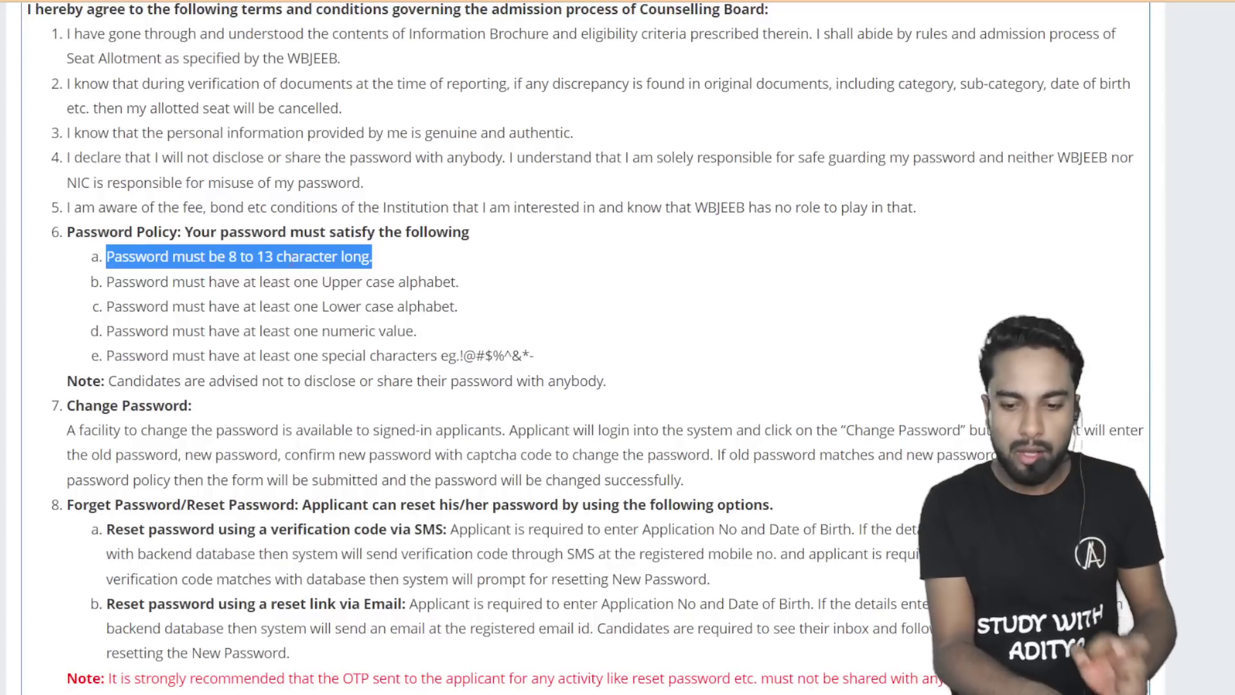
{"action": "left_click_drag", "start_coordinate": [90, 288], "coordinate": [537, 364]}
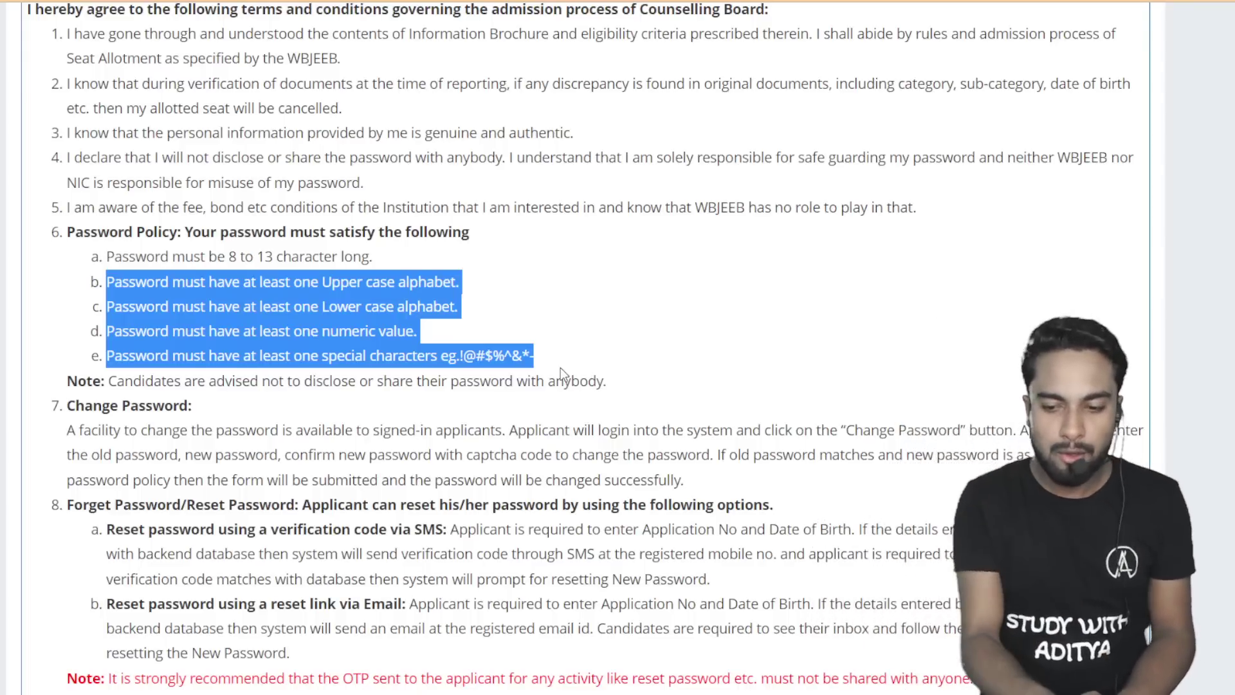
{"action": "scroll", "coordinate": [561, 368], "scroll_direction": "down", "scroll_amount": 2}
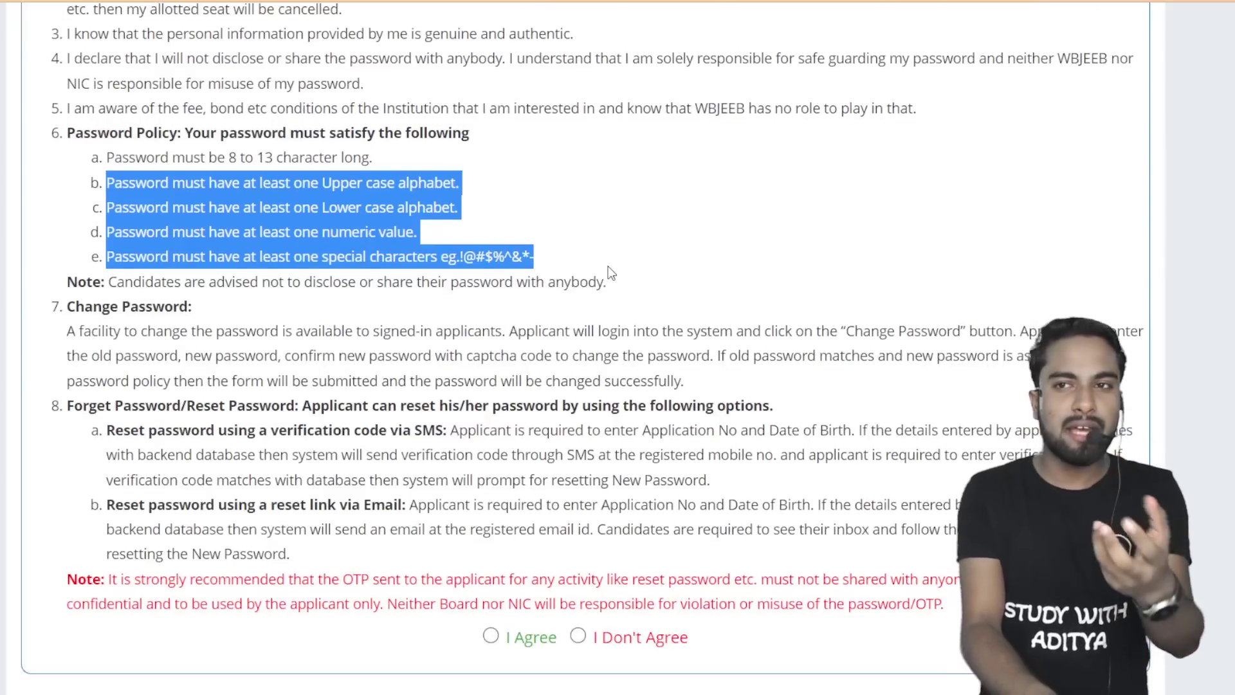
{"action": "scroll", "coordinate": [611, 273], "scroll_direction": "up", "scroll_amount": 1}
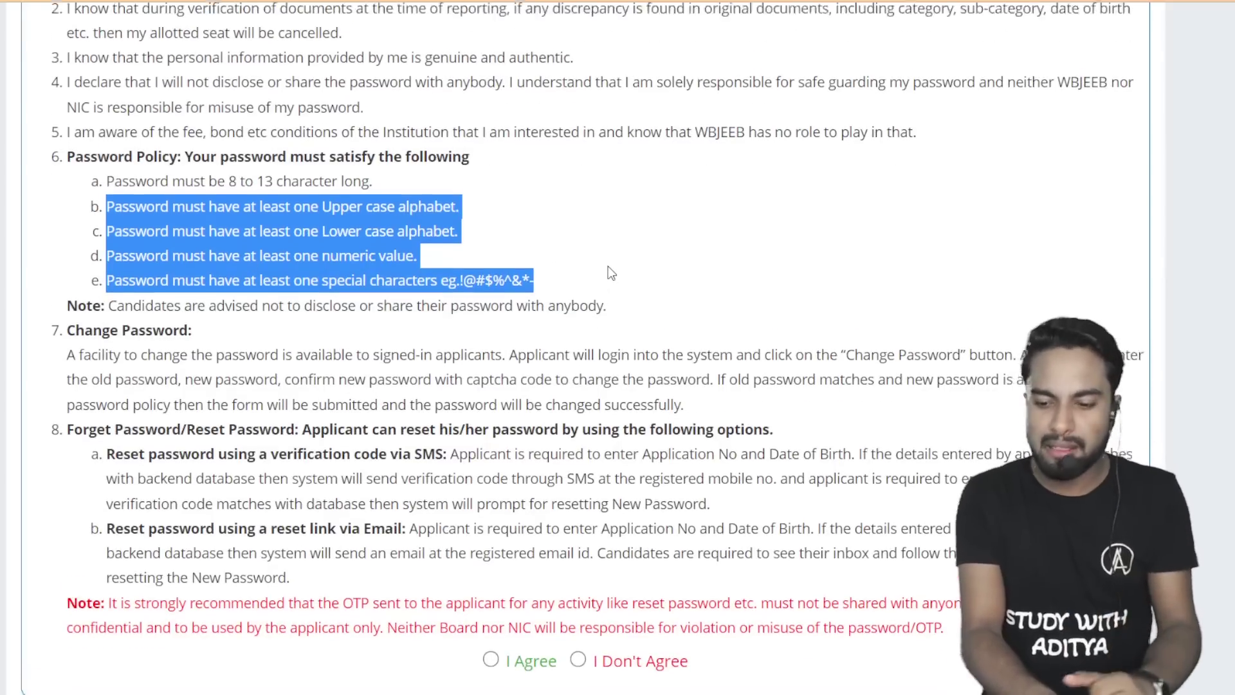
{"action": "scroll", "coordinate": [503, 407], "scroll_direction": "down", "scroll_amount": 2}
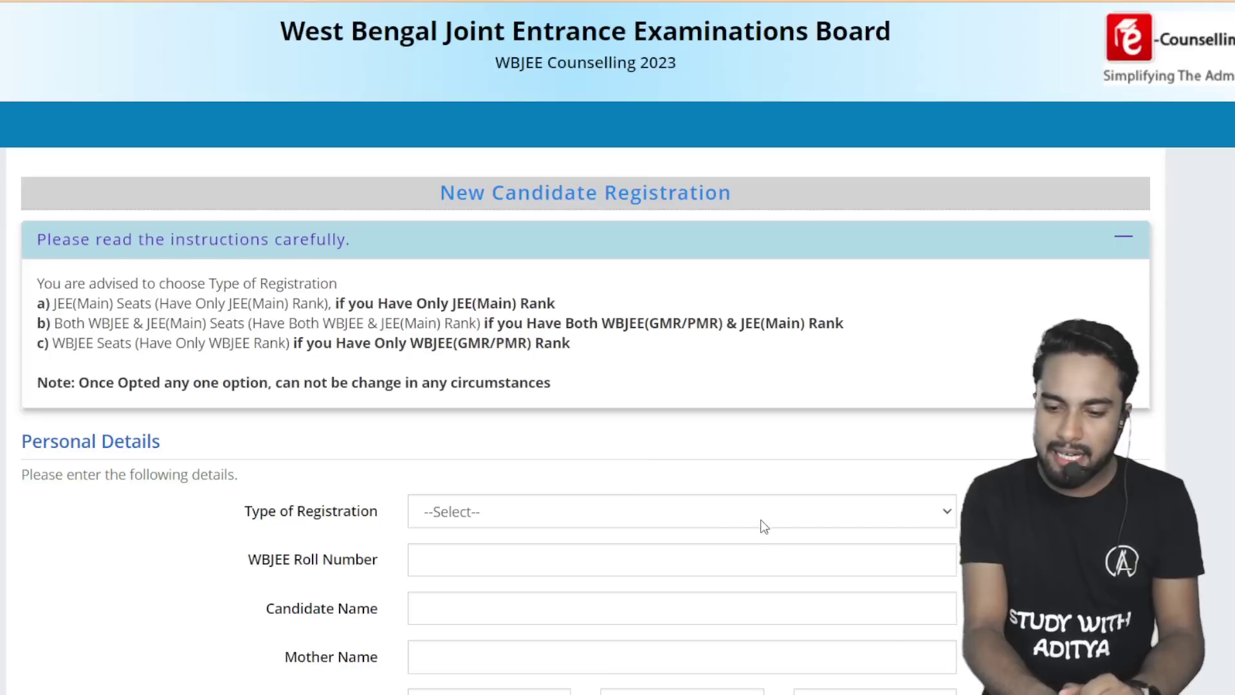
- Set the registration type to WBJEE Seats (Have Only WBJEE Rank) in the personal details
{"action": "scroll", "coordinate": [764, 527], "scroll_direction": "down", "scroll_amount": 5}
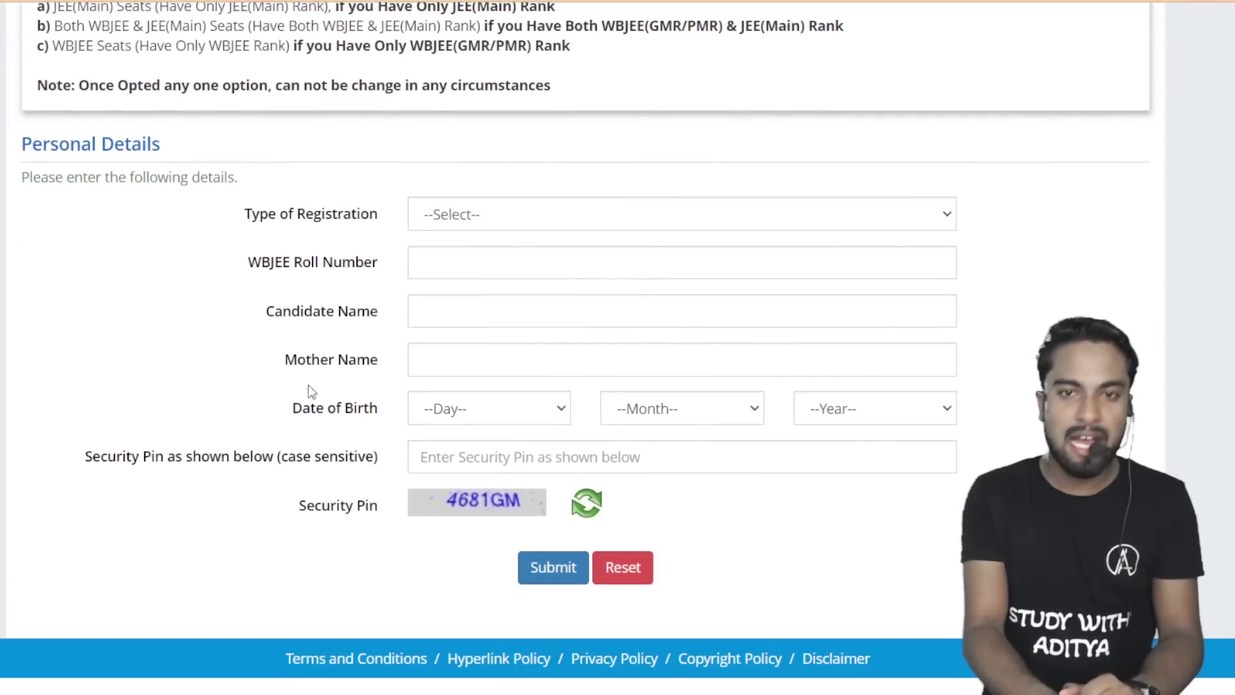
{"action": "left_click", "coordinate": [485, 218]}
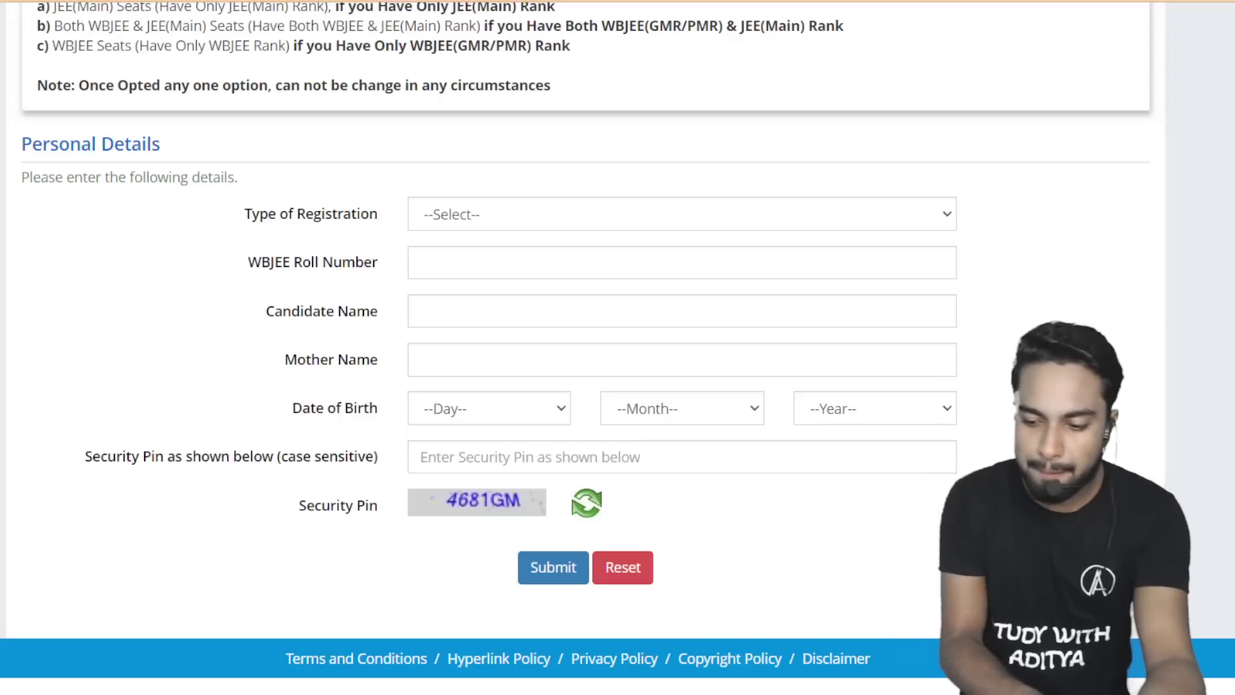
{"action": "key", "text": "Tab"}
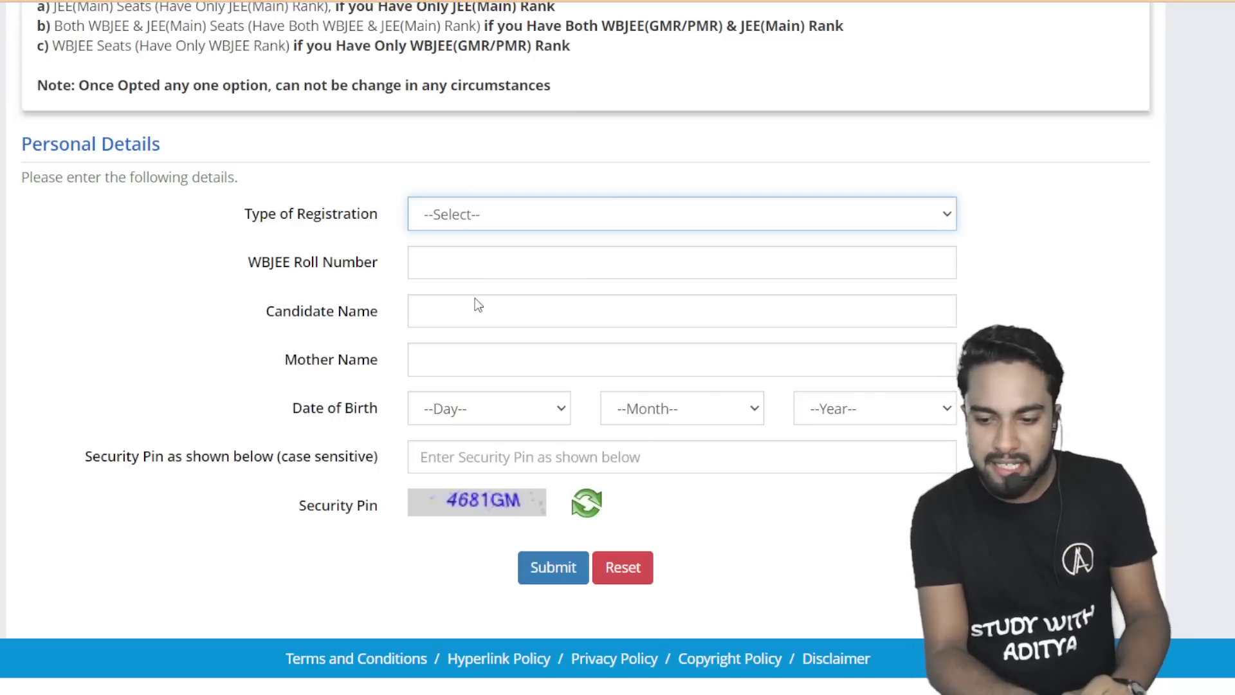
{"action": "key", "text": "Down"}
{"action": "key", "text": "Down"}
{"action": "key", "text": "Down"}
- Fill in the candidate's roll number, name, mother's name, date of birth and displayed security pin, and submit the personal details
{"action": "scroll", "coordinate": [475, 298], "scroll_direction": "up", "scroll_amount": 5}
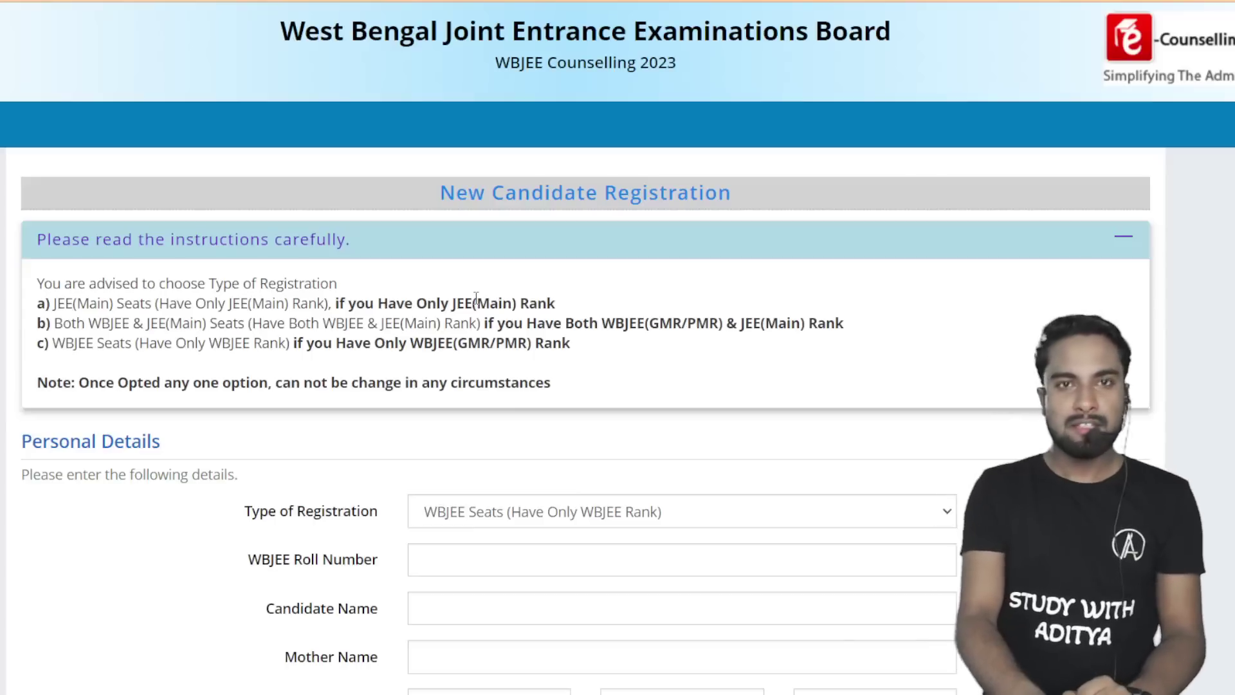
{"action": "scroll", "coordinate": [475, 298], "scroll_direction": "down", "scroll_amount": 3}
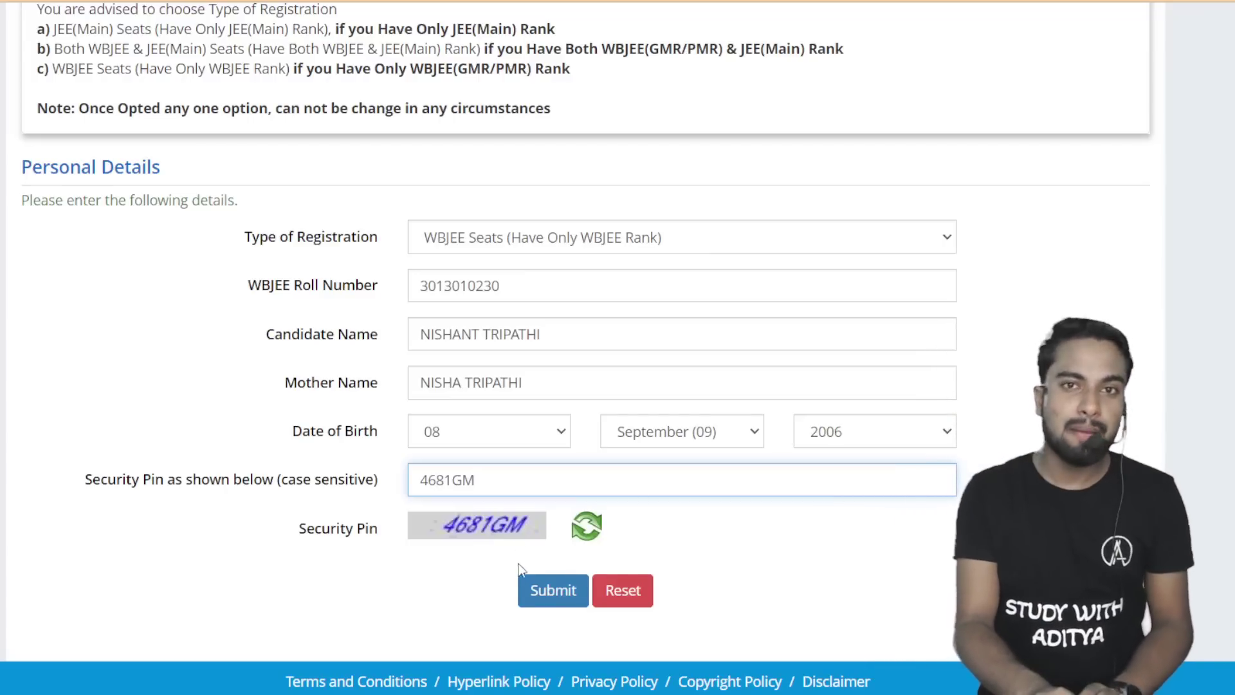
{"action": "left_click", "coordinate": [539, 588]}
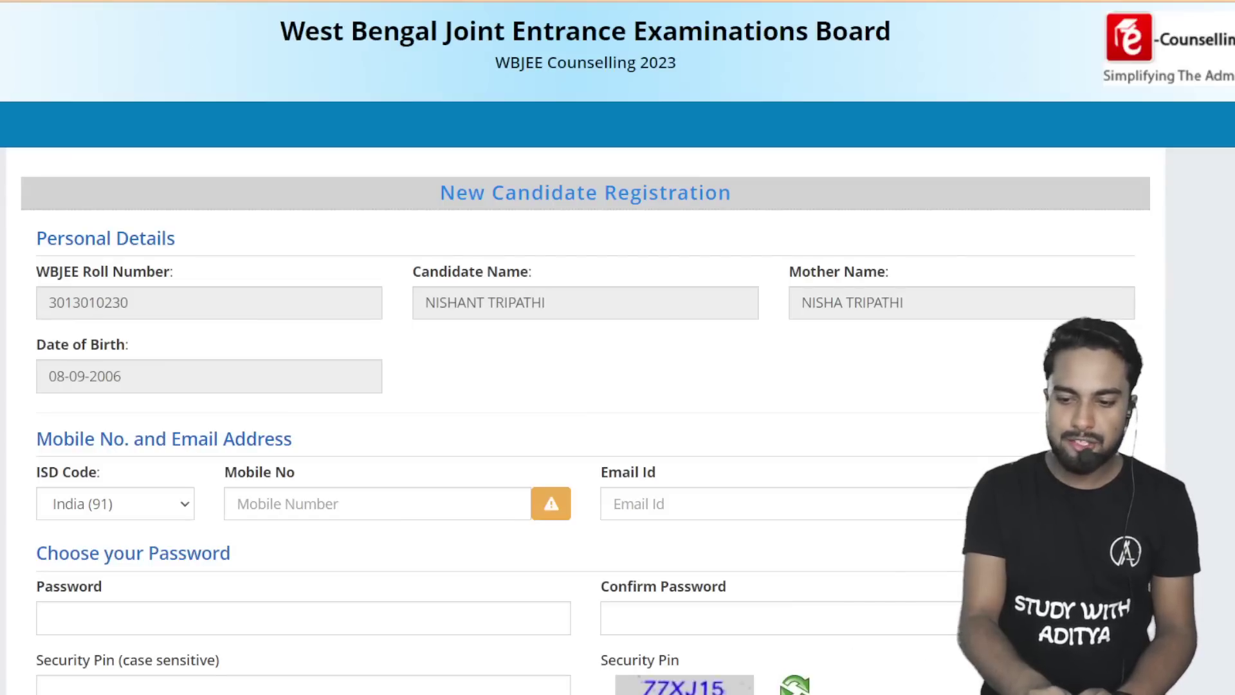
- Enter the candidate's mobile number and e-mail address, choose and confirm the account password, and fill in the displayed security pin
{"action": "scroll", "coordinate": [485, 415], "scroll_direction": "down", "scroll_amount": 2}
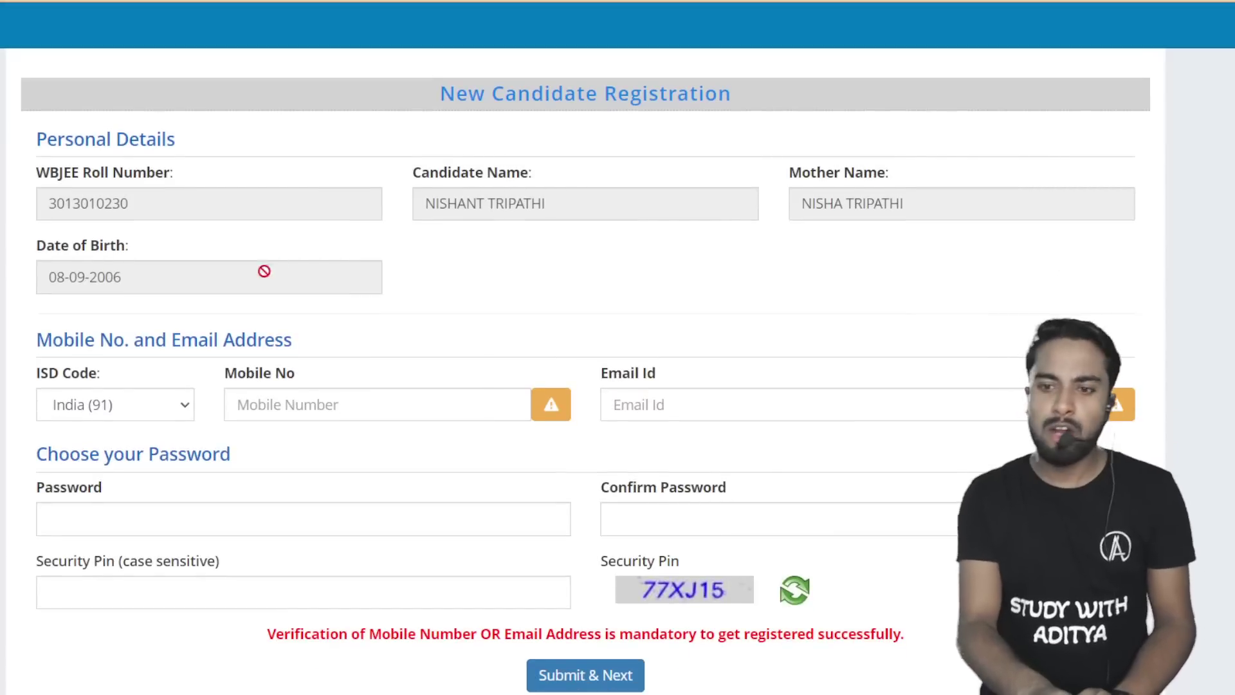
{"action": "scroll", "coordinate": [397, 249], "scroll_direction": "down", "scroll_amount": 2}
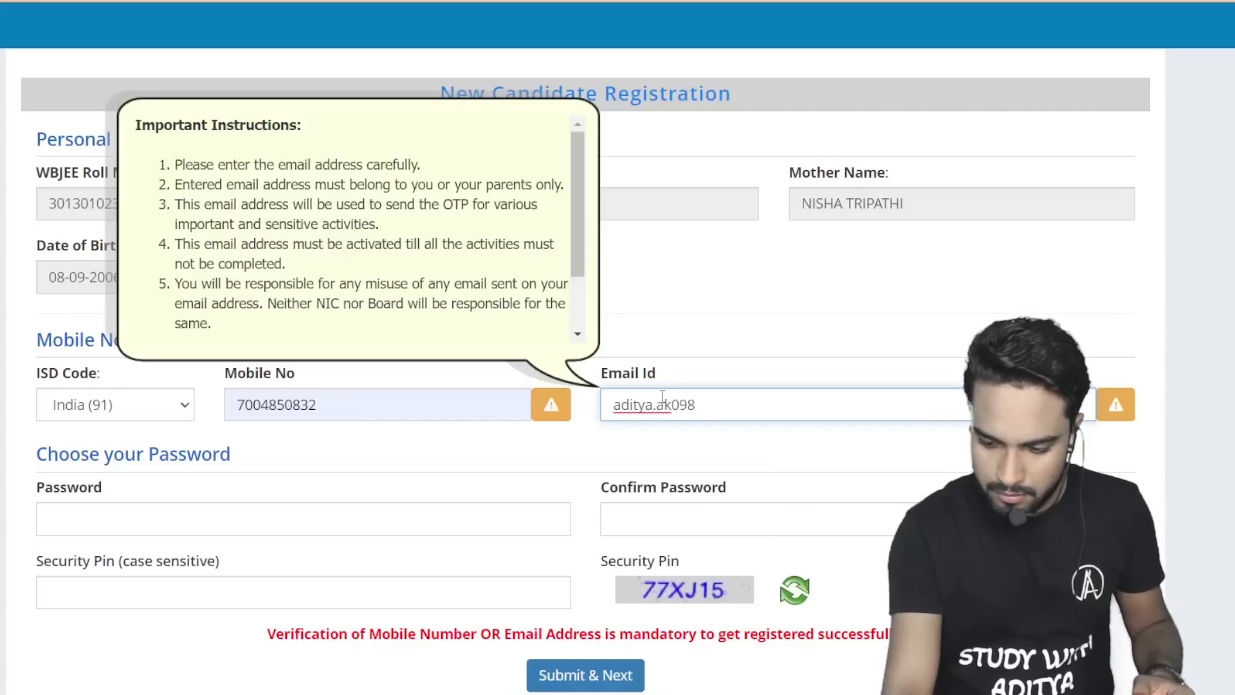
{"action": "type", "text": "@gmail.com"}
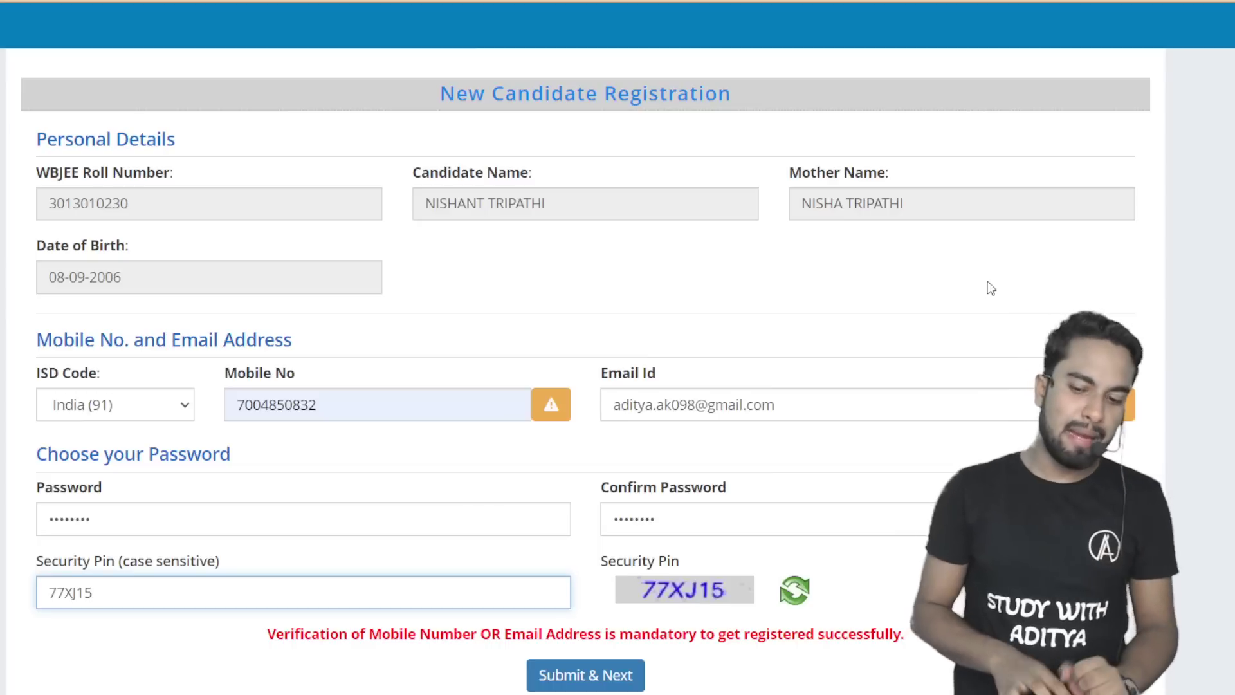
- Submit the registration and verify it with the mobile and e-mail one-time passwords and the security pin
{"action": "left_click", "coordinate": [592, 679]}
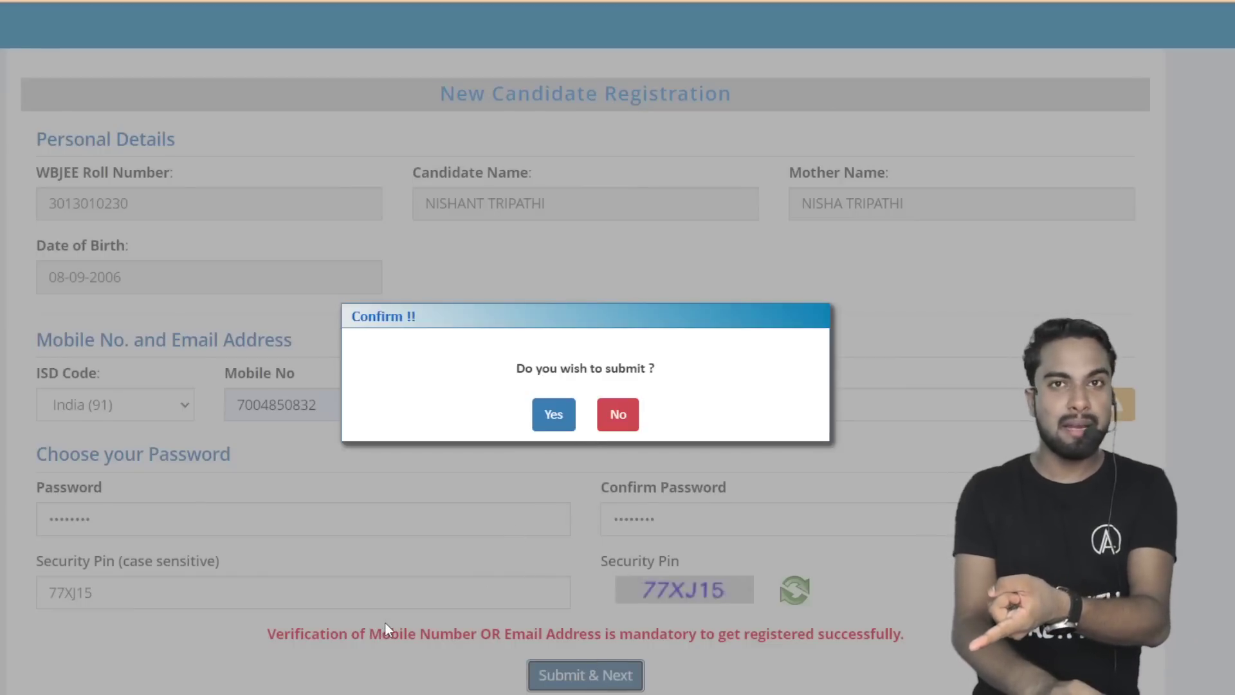
{"action": "left_click", "coordinate": [559, 417]}
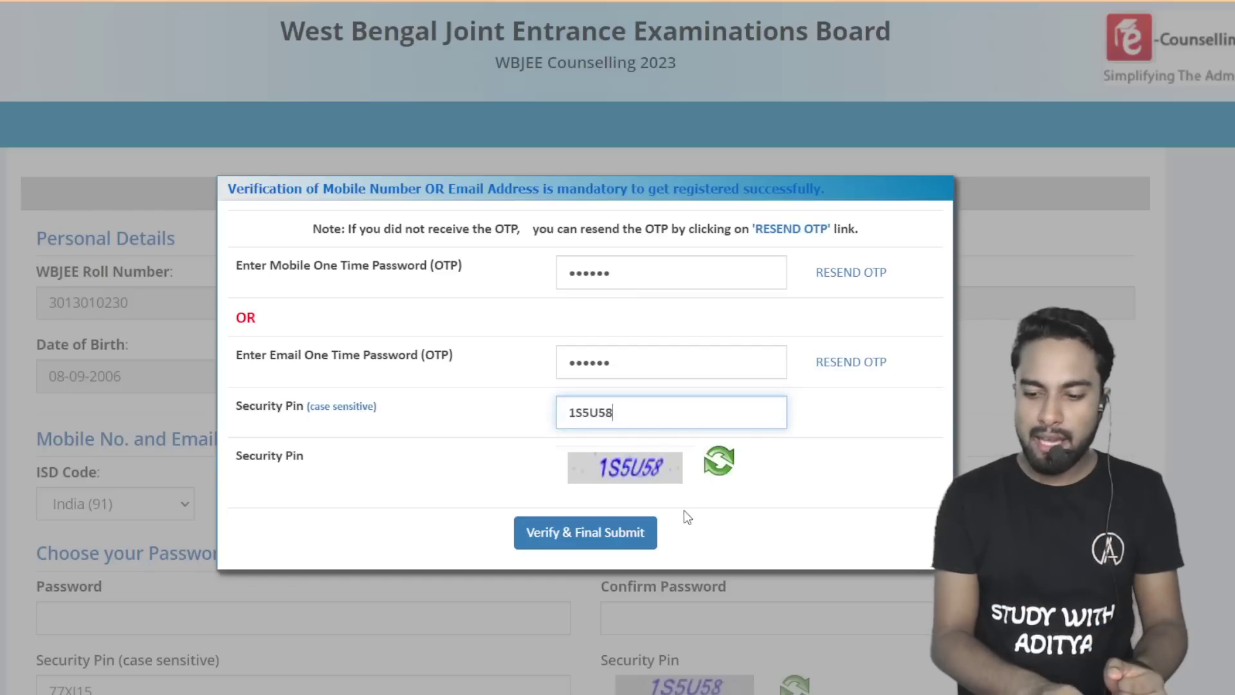
{"action": "left_click", "coordinate": [603, 532]}
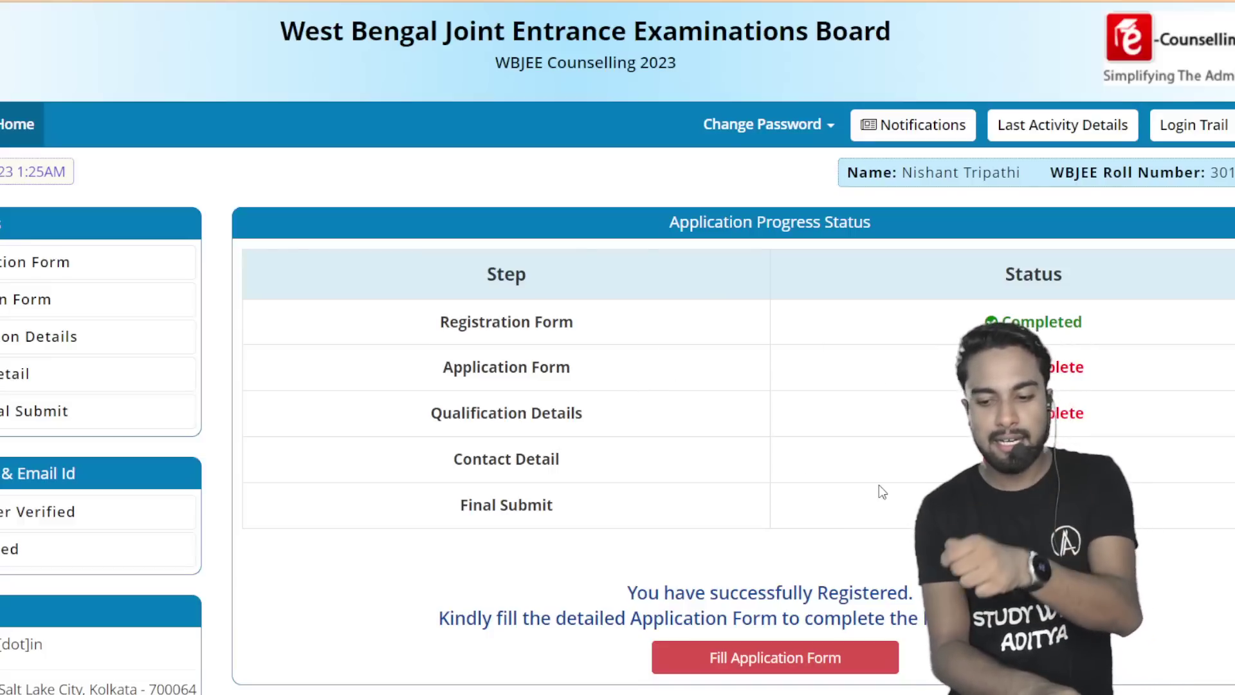
- Open the application form and set gender to Male, state of domicile to Outside West Bengal and category to General
{"action": "scroll", "coordinate": [849, 513], "scroll_direction": "down", "scroll_amount": 3}
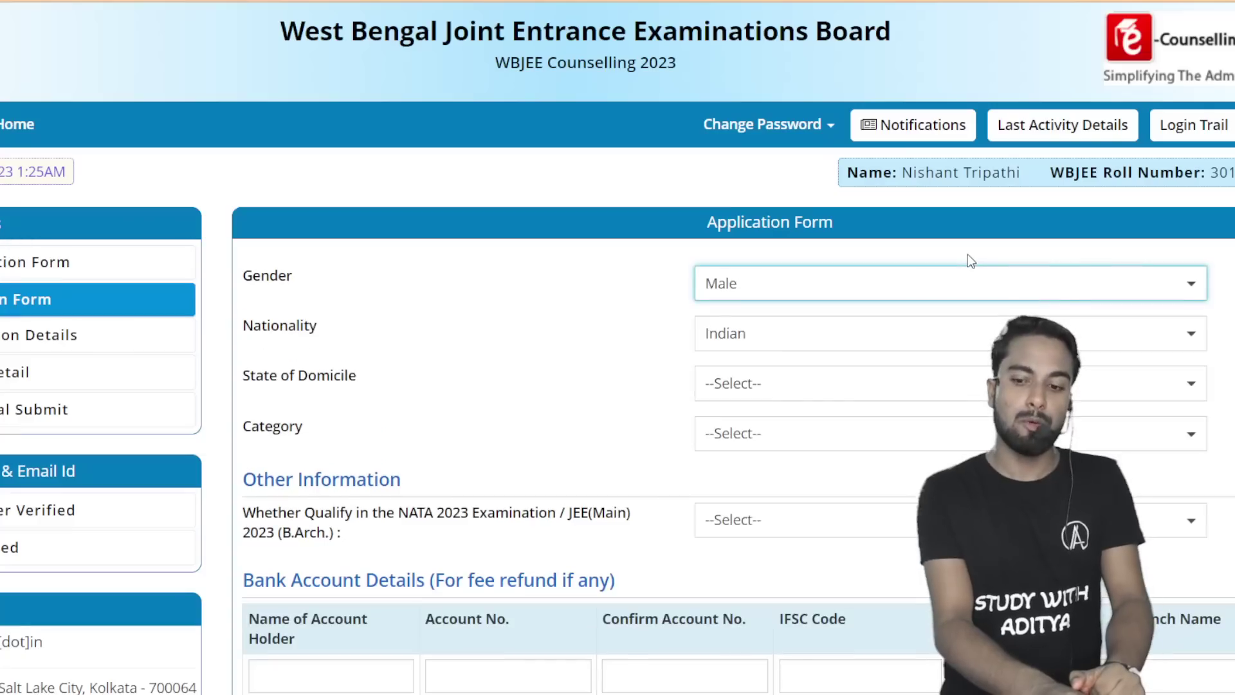
{"action": "scroll", "coordinate": [801, 322], "scroll_direction": "down", "scroll_amount": 2}
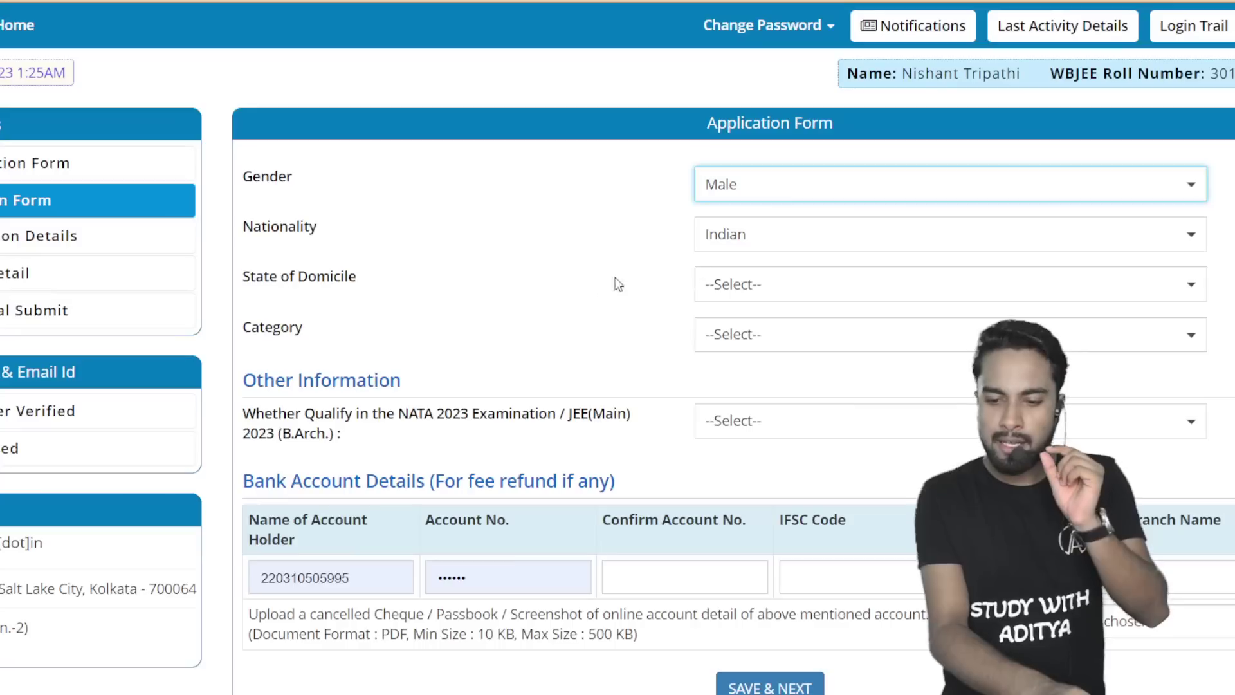
{"action": "left_click", "coordinate": [795, 301]}
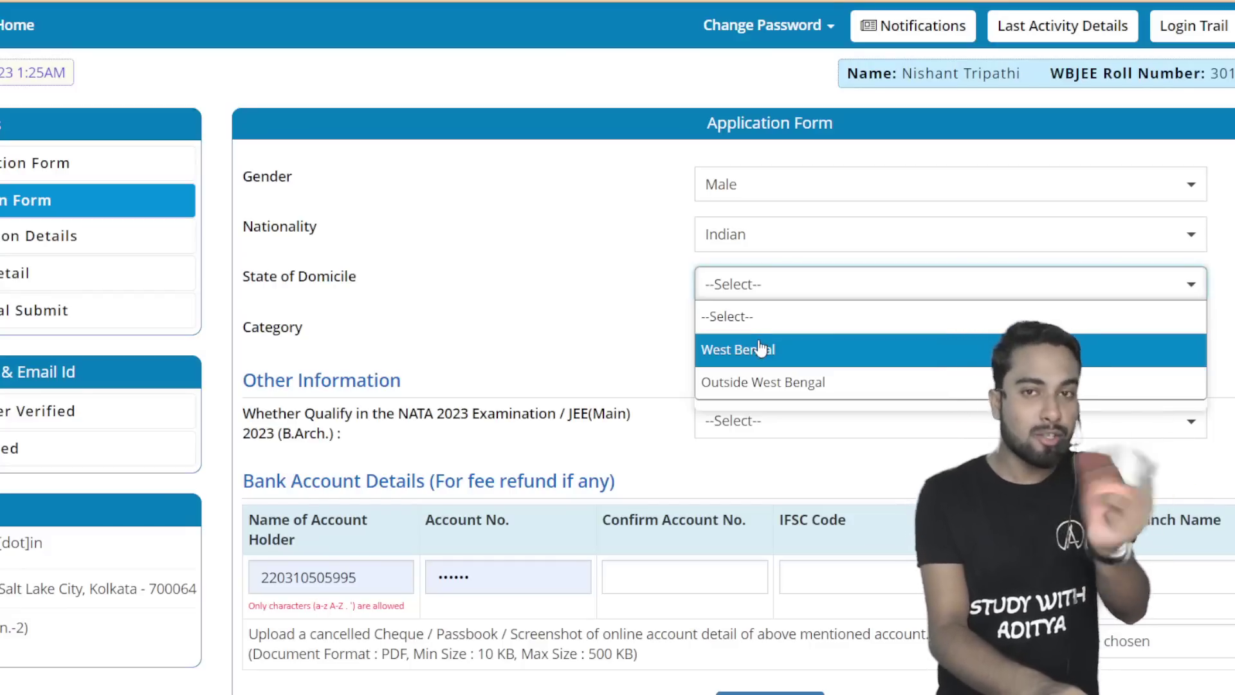
{"action": "left_click", "coordinate": [765, 385]}
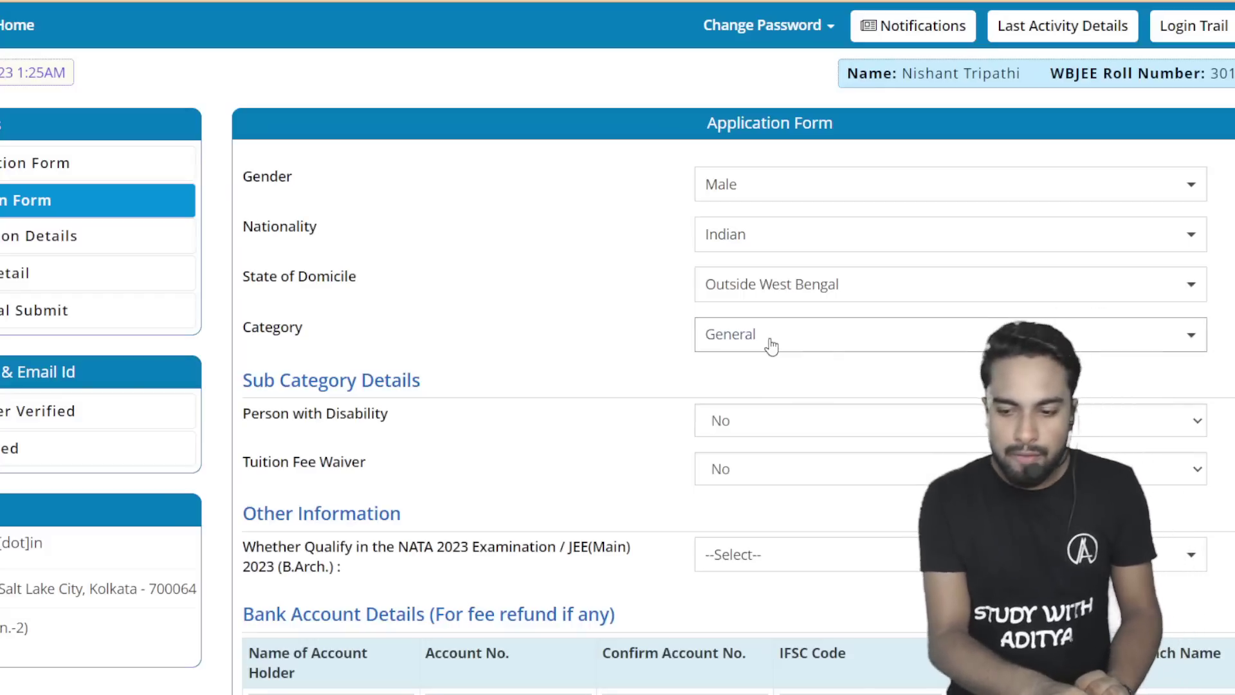
- Try West Bengal as the state of domicile with General as the category
{"action": "left_click", "coordinate": [771, 346]}
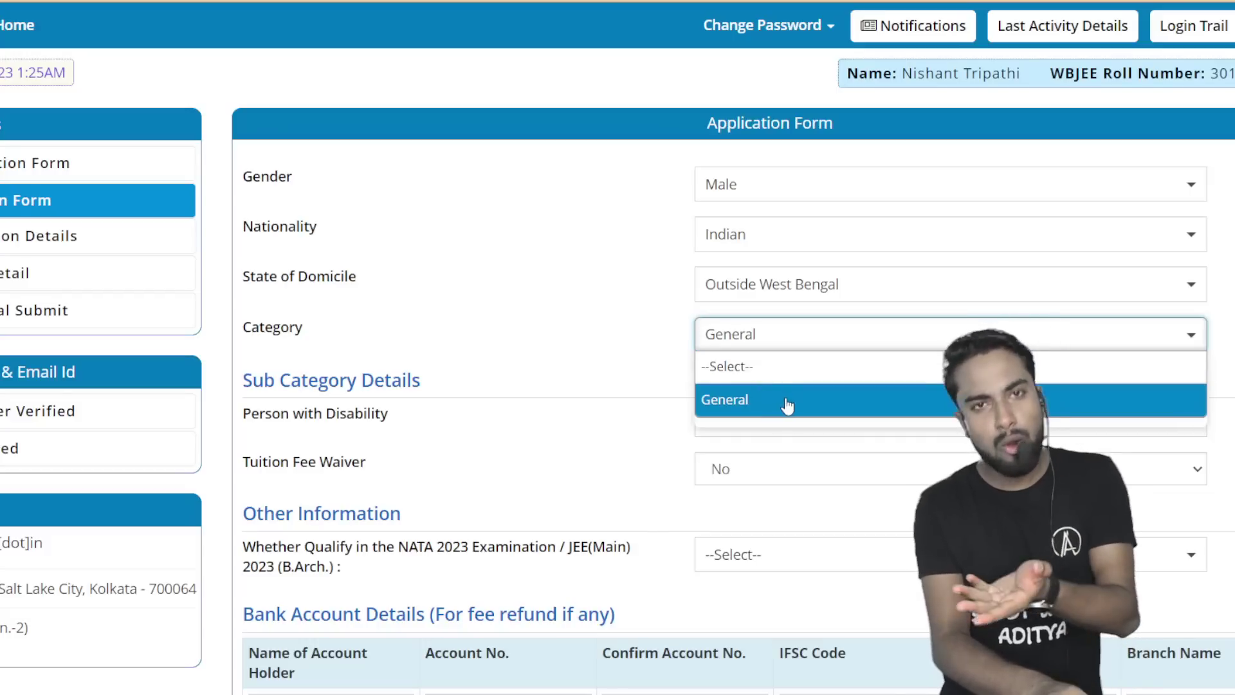
{"action": "left_click", "coordinate": [756, 316]}
{"action": "left_click", "coordinate": [756, 289]}
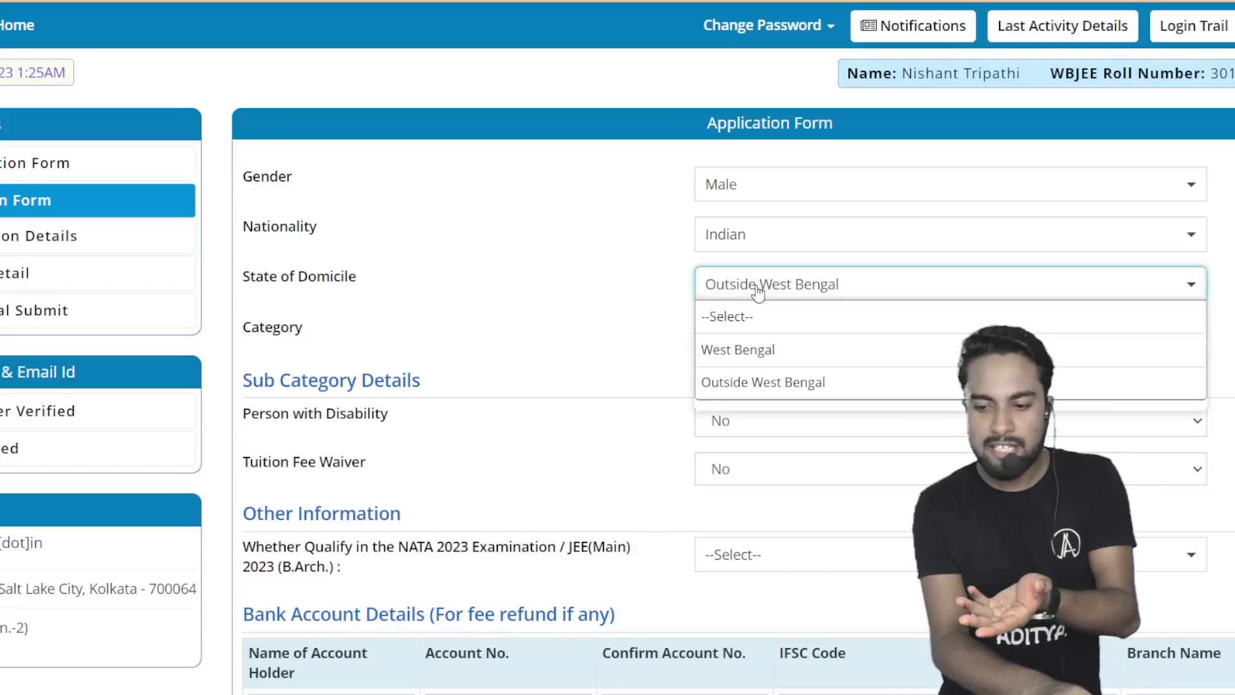
{"action": "left_click", "coordinate": [740, 348]}
{"action": "left_click", "coordinate": [821, 347]}
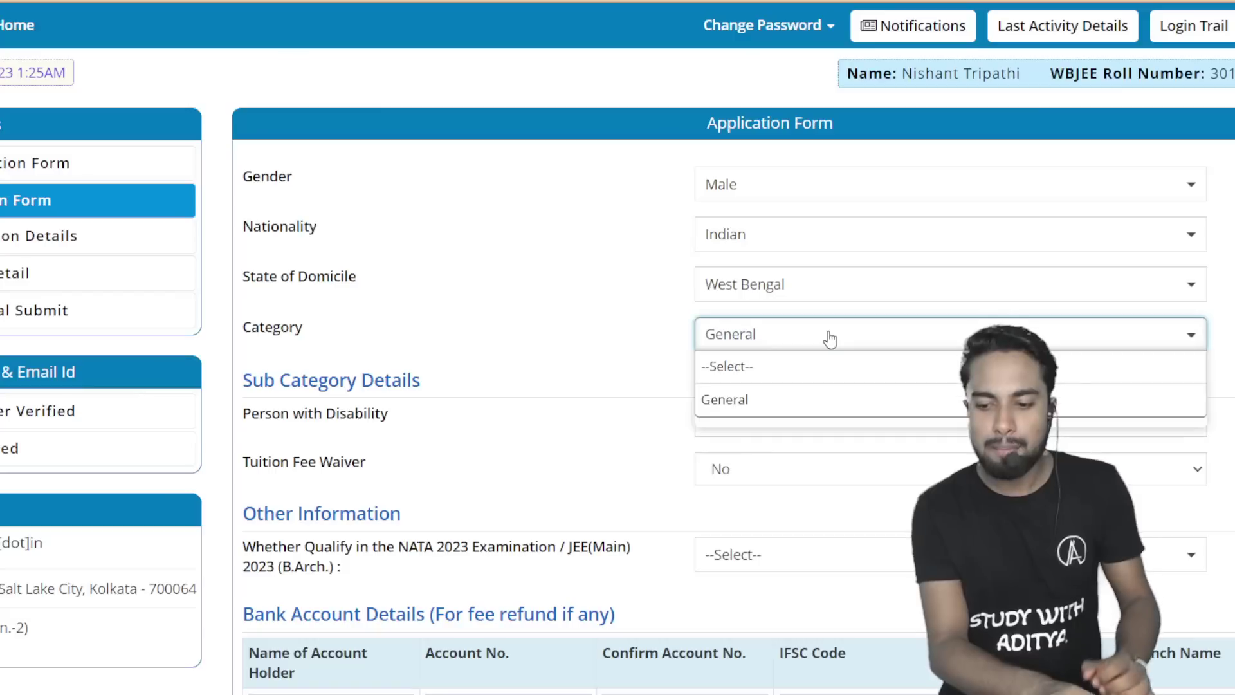
{"action": "left_click", "coordinate": [797, 394]}
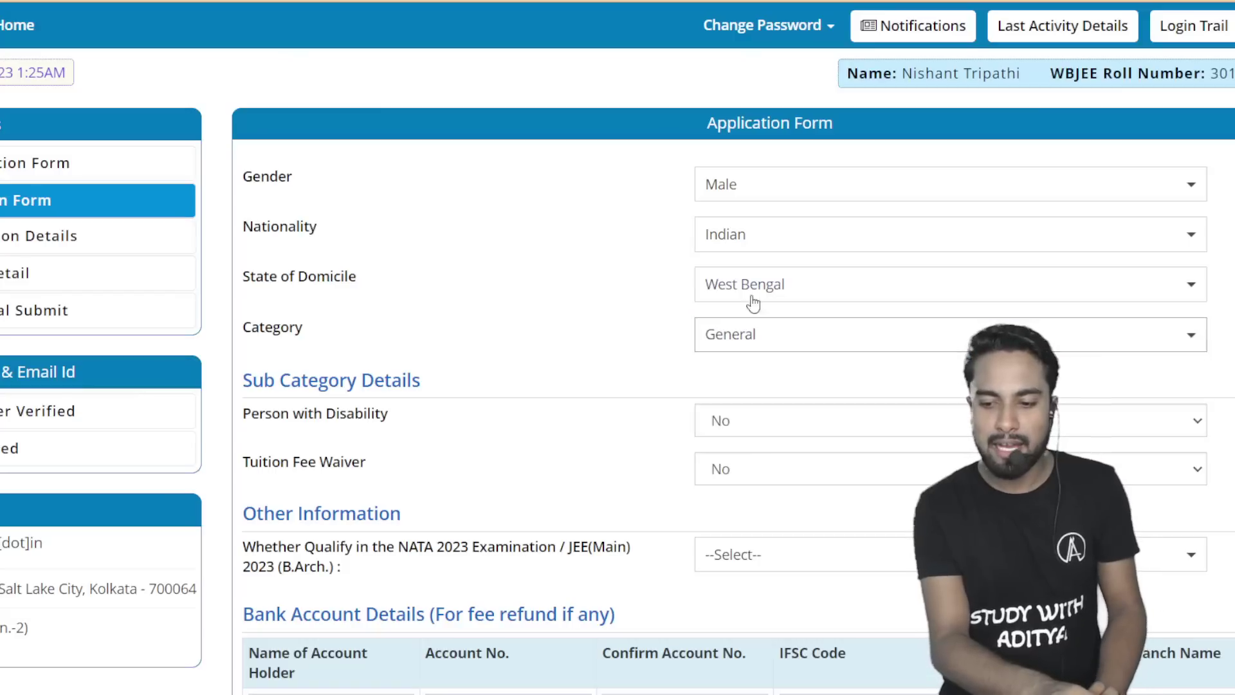
- Examine which category options the application form offers for a West Bengal domicile
{"action": "left_click", "coordinate": [750, 351]}
{"action": "left_click", "coordinate": [790, 341]}
{"action": "left_click", "coordinate": [883, 290]}
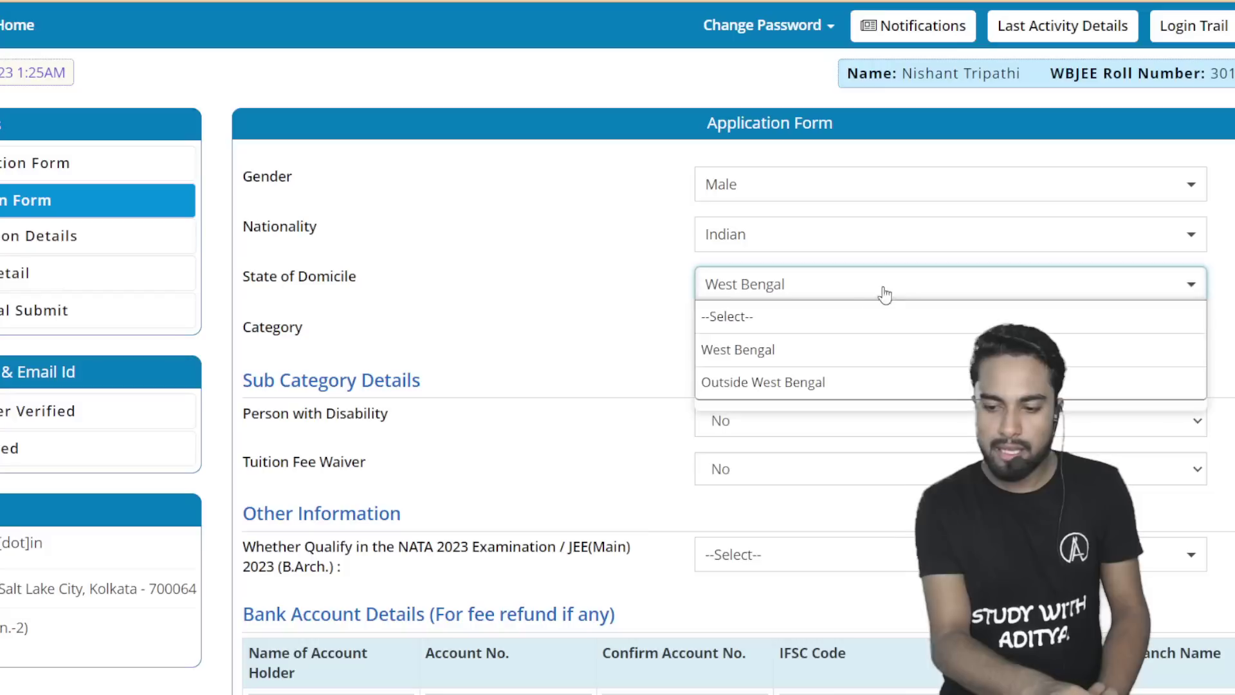
{"action": "left_click", "coordinate": [780, 347]}
{"action": "left_click", "coordinate": [772, 346]}
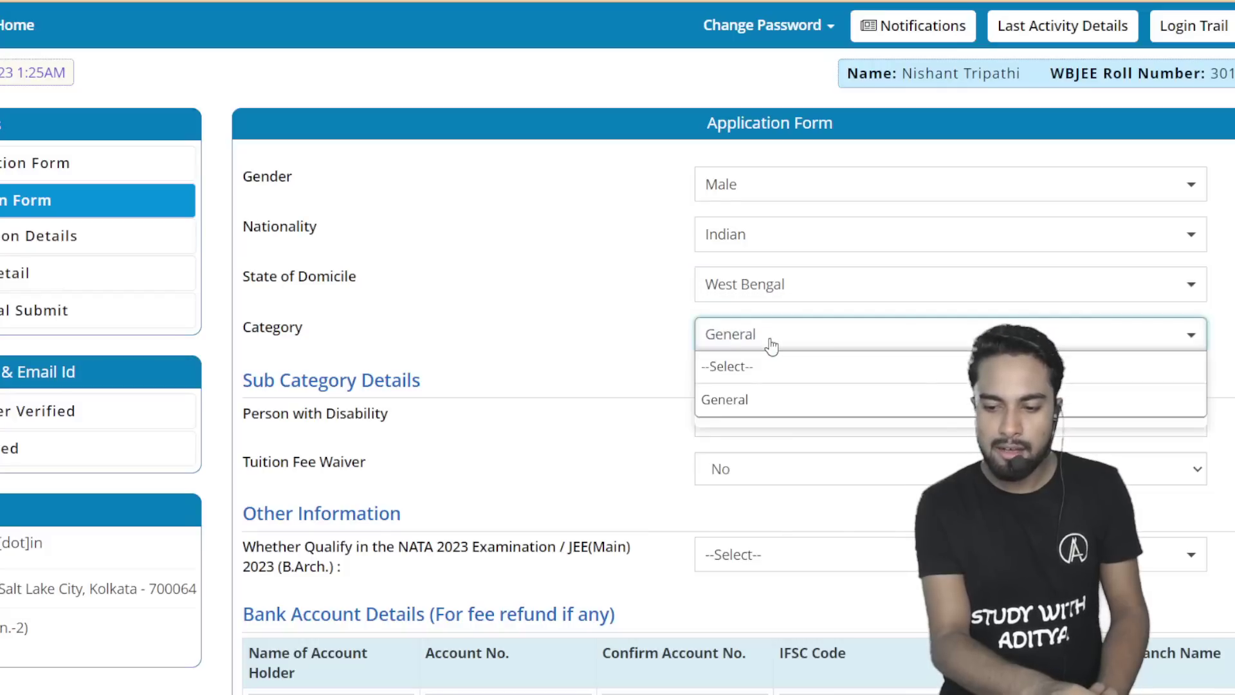
{"action": "left_click", "coordinate": [637, 339]}
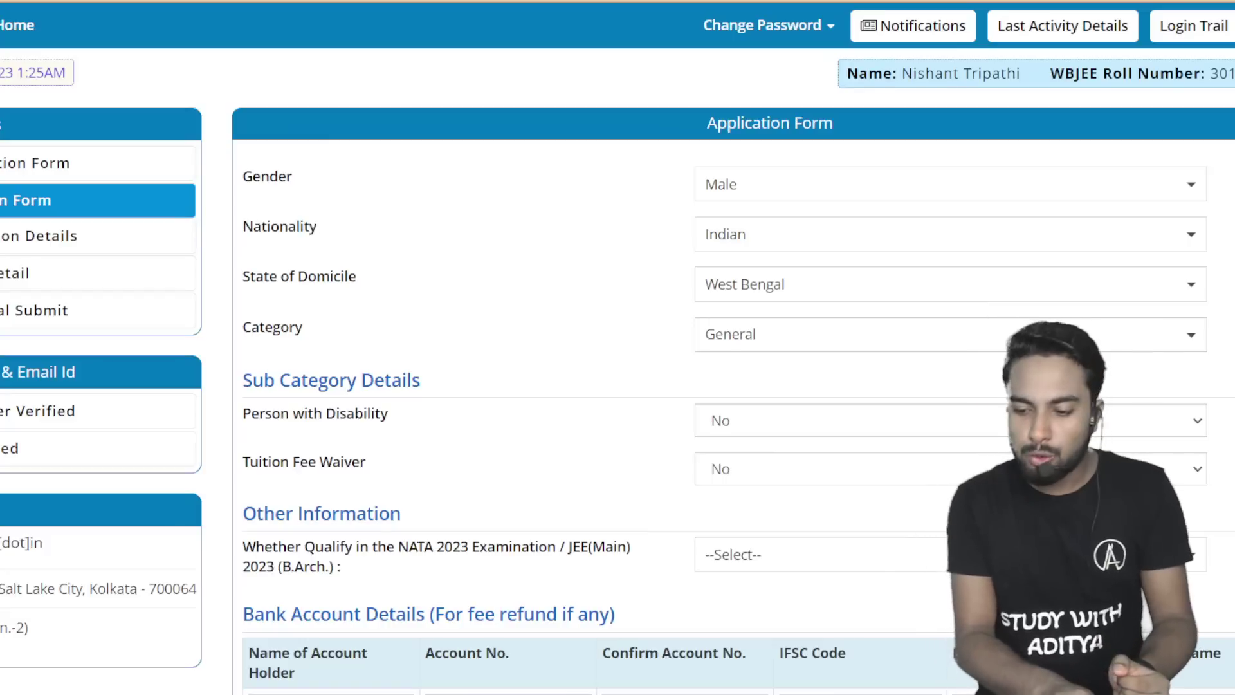
{"action": "left_click", "coordinate": [780, 279]}
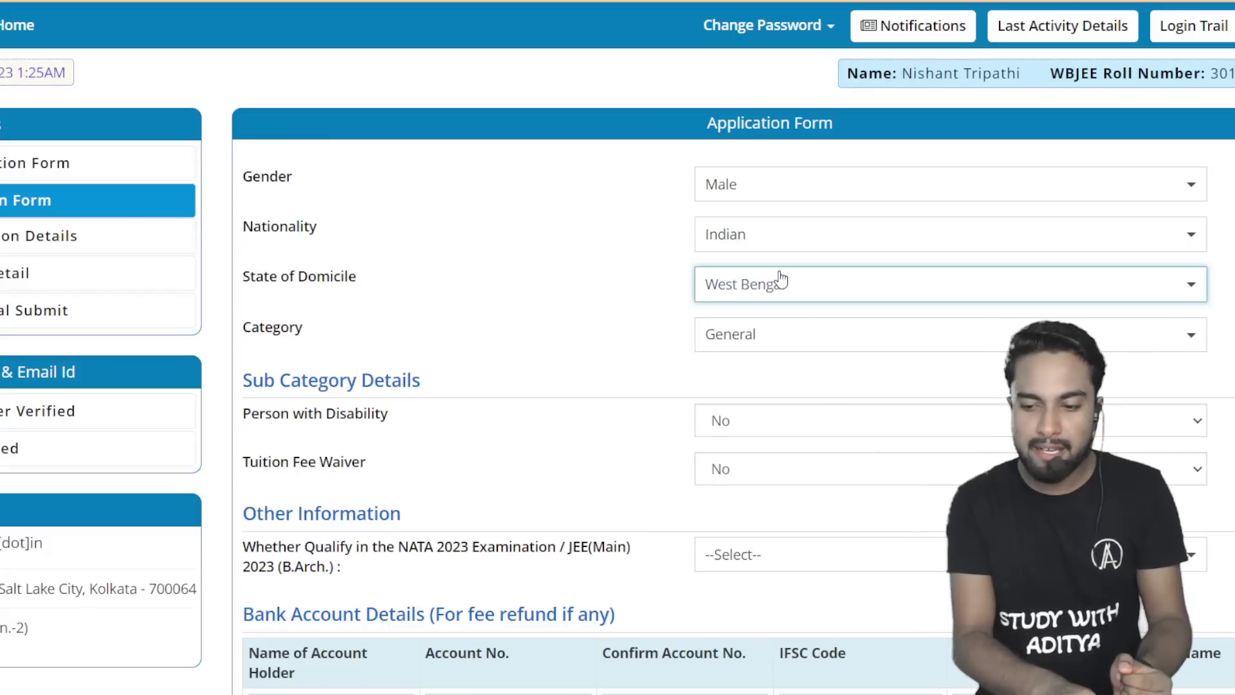
{"action": "left_click", "coordinate": [749, 349]}
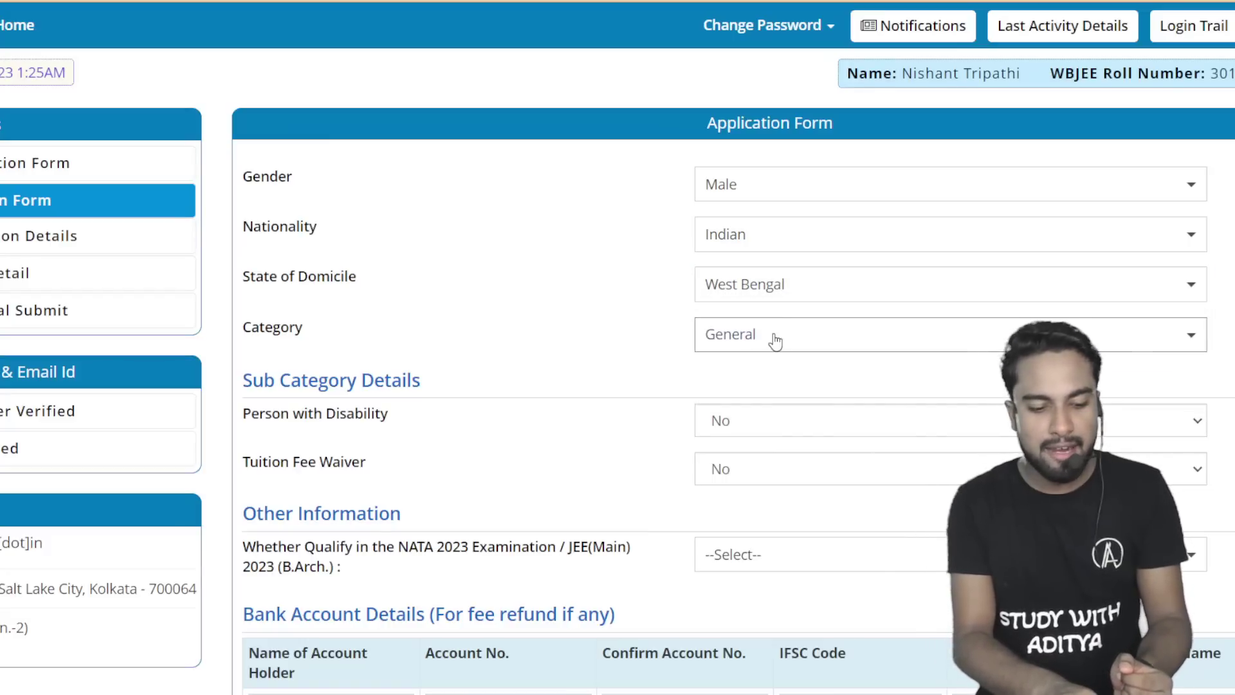
{"action": "left_click", "coordinate": [775, 338]}
- Set the state of domicile to Outside West Bengal and check the category options offered for it
{"action": "left_click", "coordinate": [774, 294]}
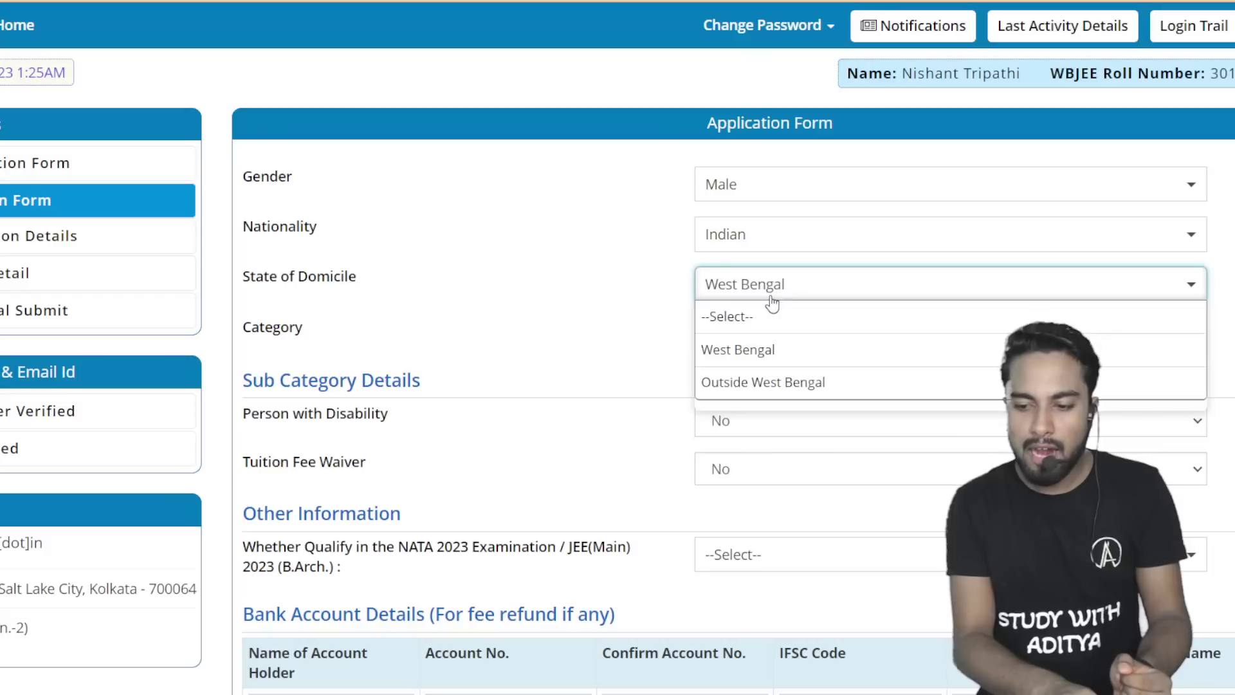
{"action": "left_click", "coordinate": [766, 383]}
{"action": "left_click", "coordinate": [772, 327]}
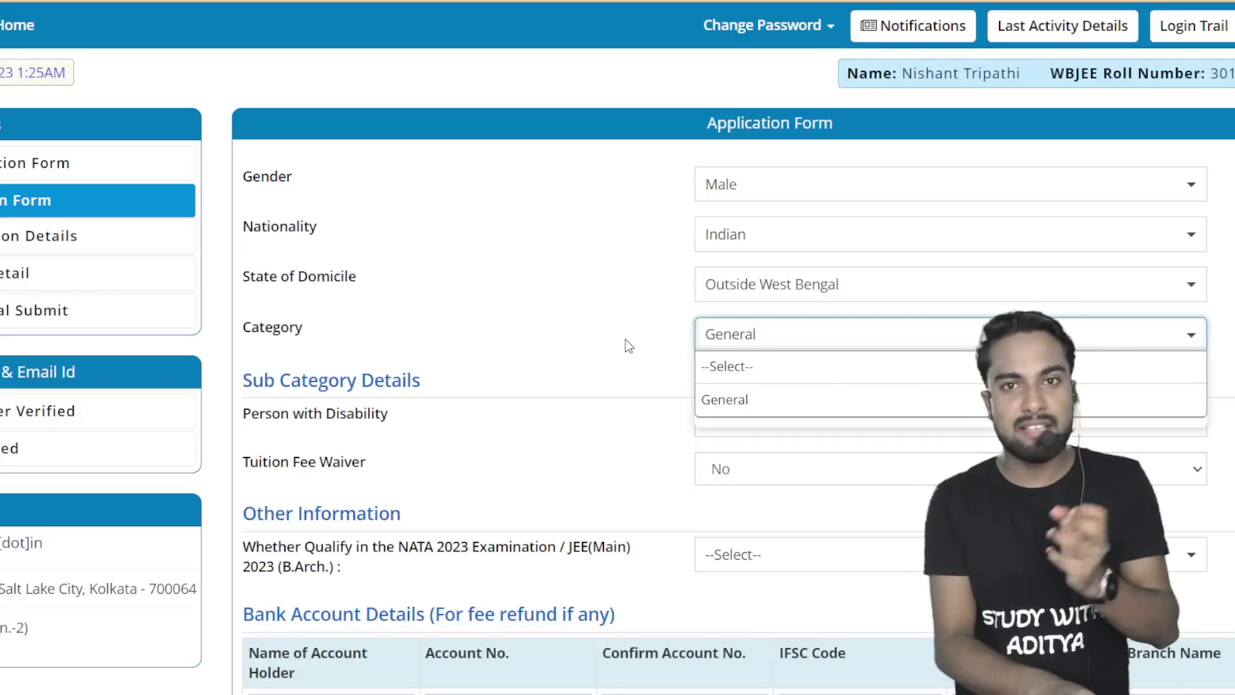
{"action": "left_click", "coordinate": [603, 345]}
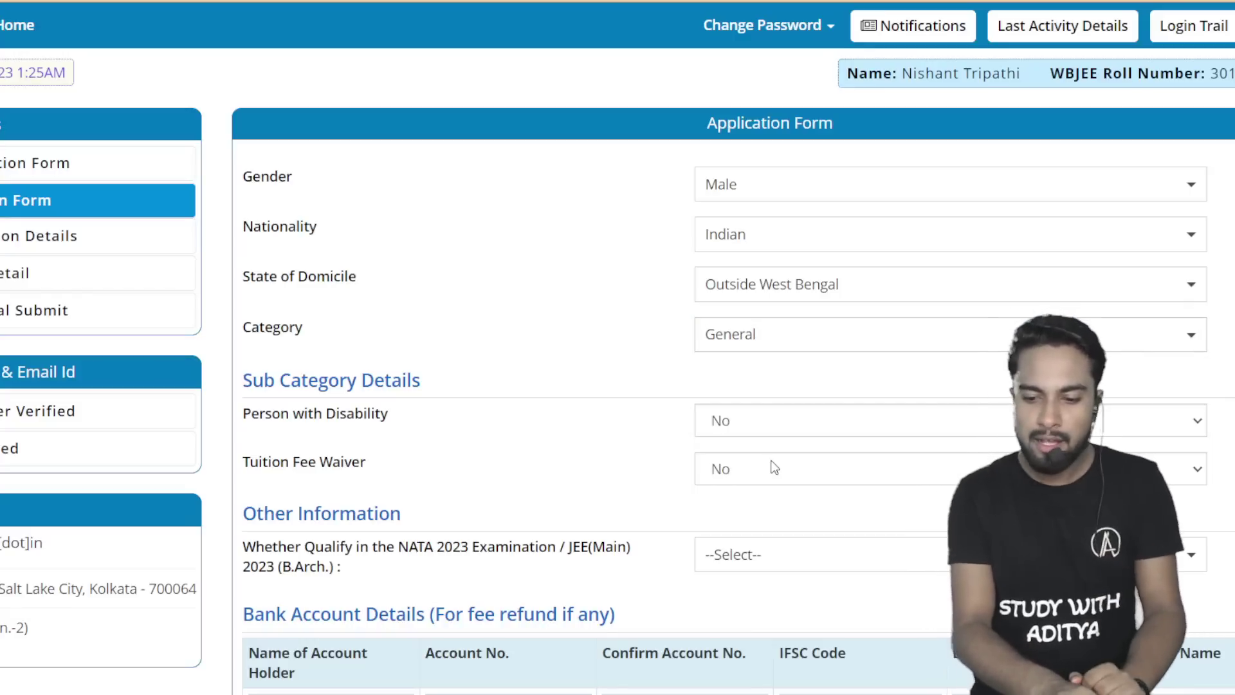
- Choose No for both Person with Disability and Tuition Fee Waiver in the sub category details
{"action": "left_click", "coordinate": [756, 433]}
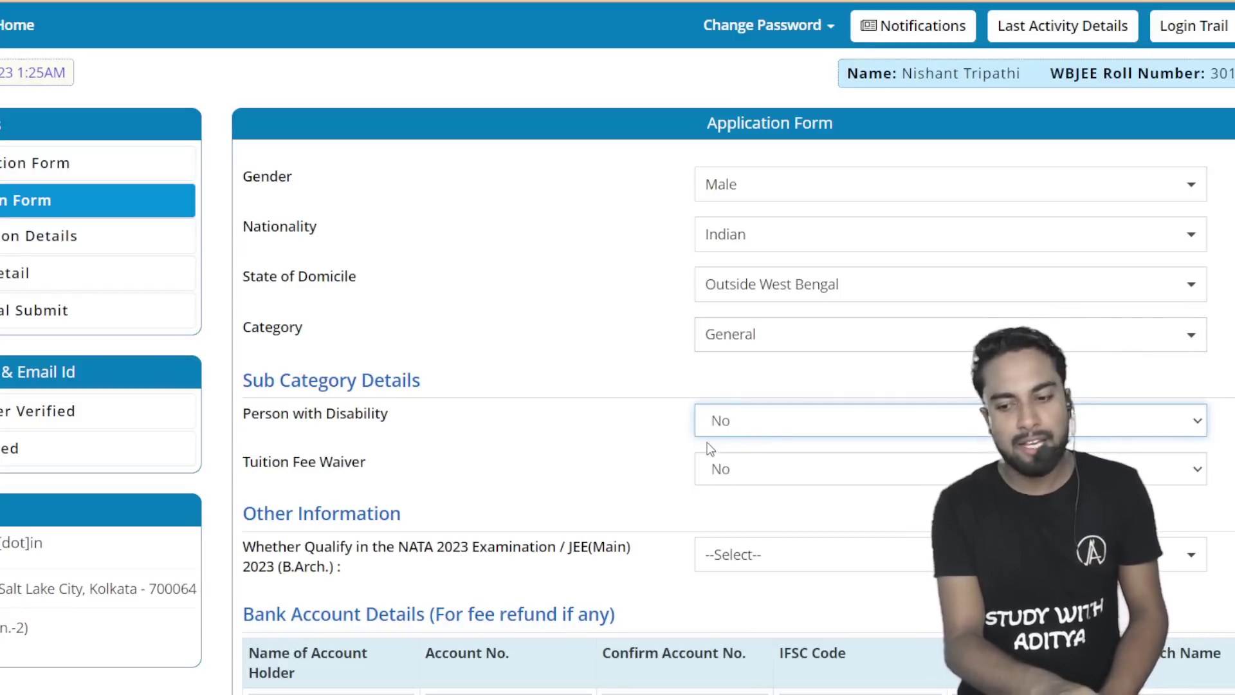
{"action": "left_click", "coordinate": [624, 453]}
{"action": "left_click", "coordinate": [717, 481]}
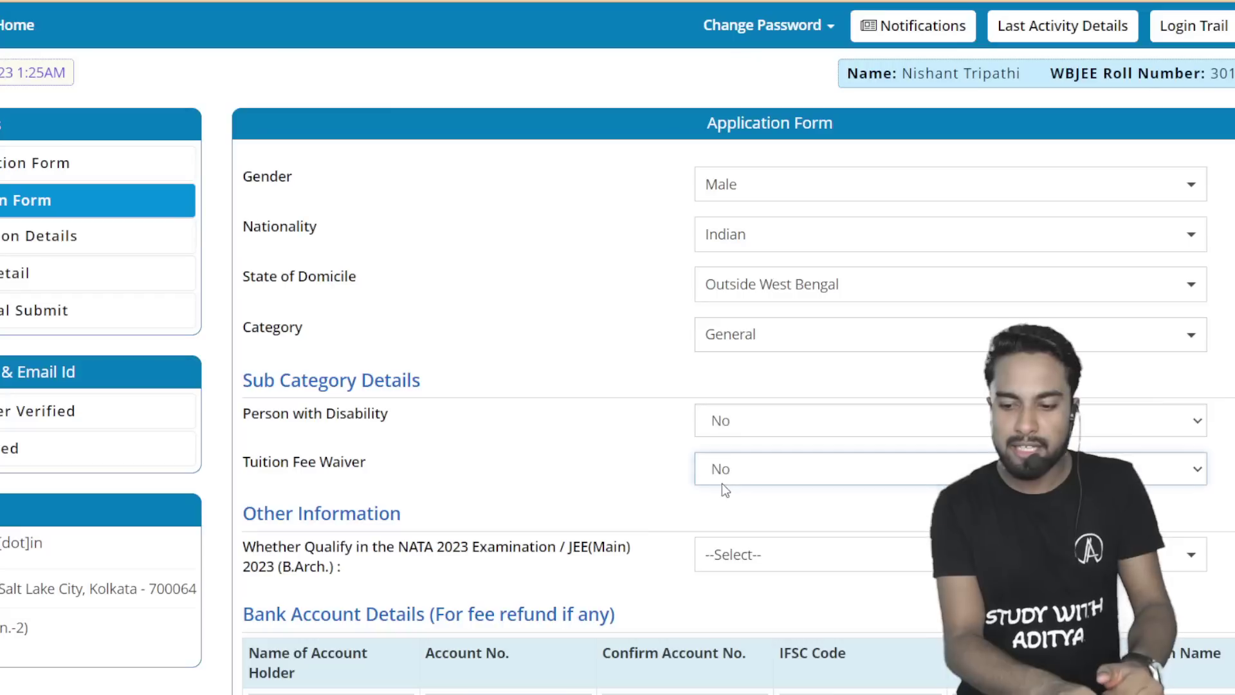
- Answer NO to whether the candidate qualified in the NATA 2023 Examination / JEE(Main) 2023 (B.Arch.)
{"action": "left_click", "coordinate": [635, 483]}
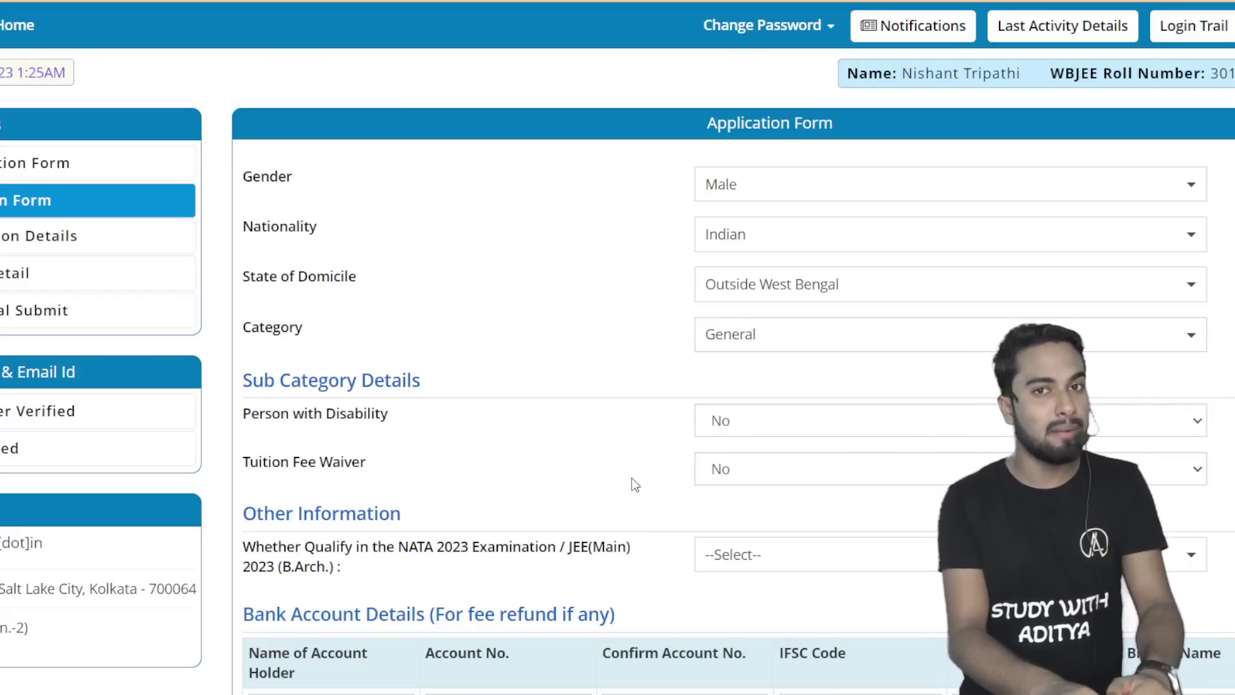
{"action": "scroll", "coordinate": [635, 484], "scroll_direction": "down", "scroll_amount": 3}
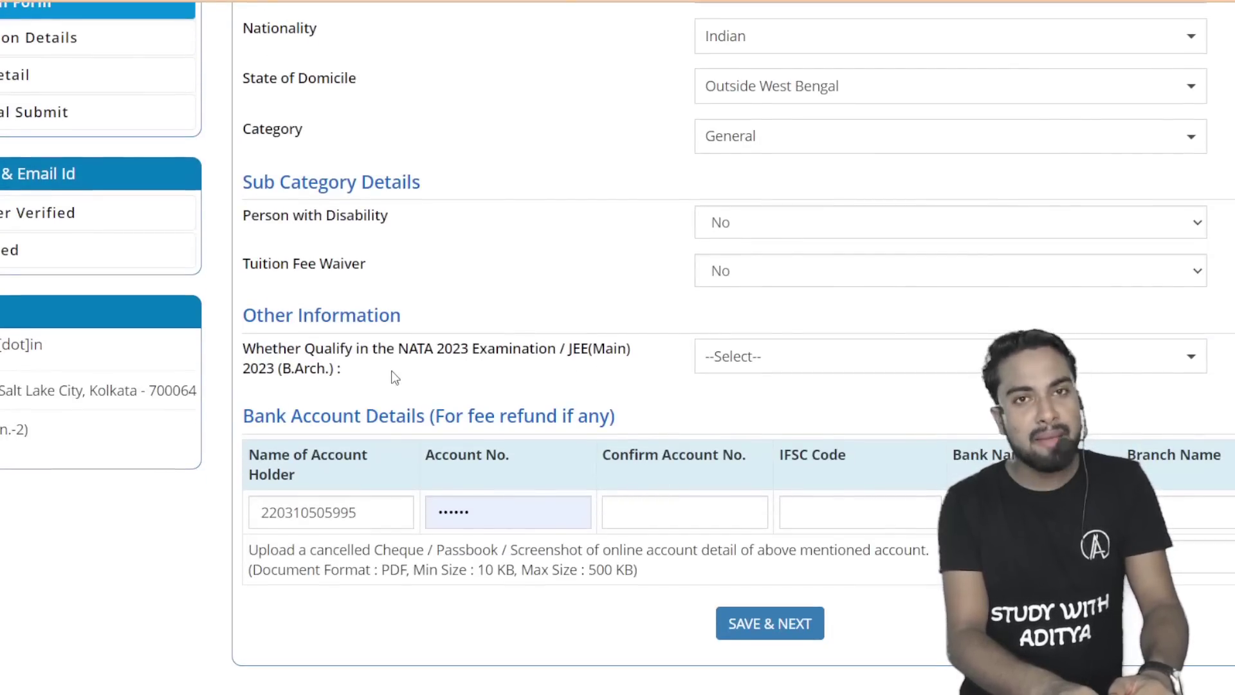
{"action": "left_click", "coordinate": [738, 366]}
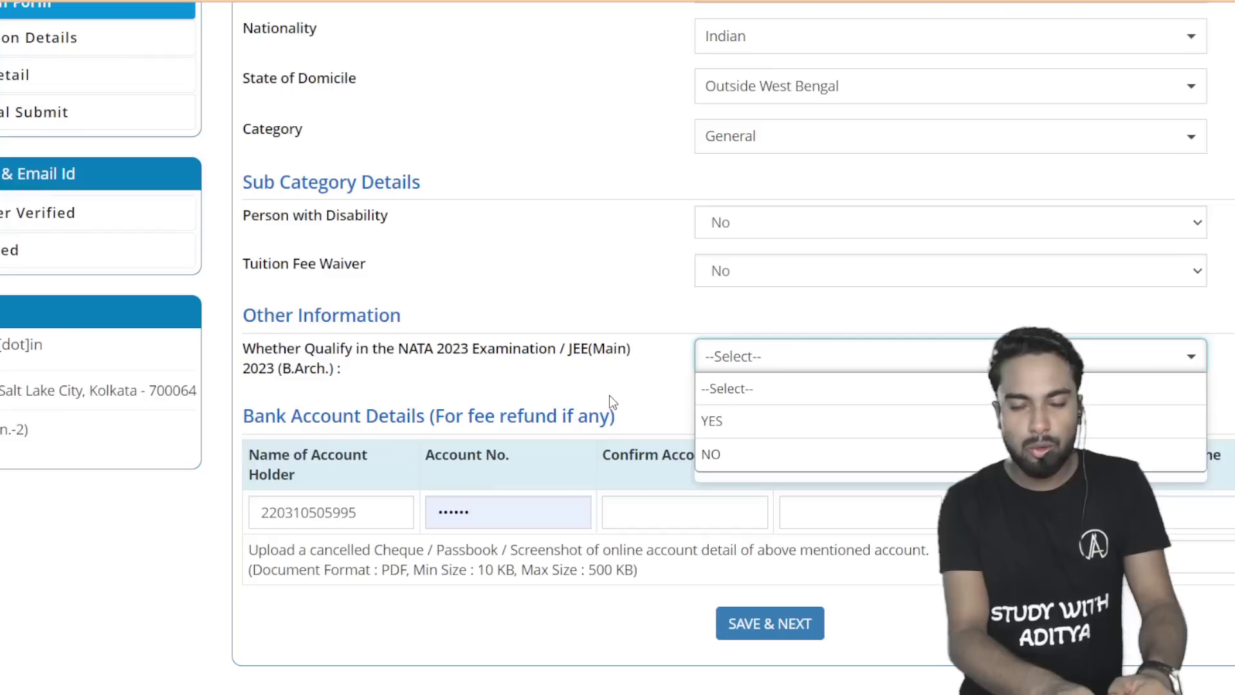
{"action": "left_click", "coordinate": [721, 462]}
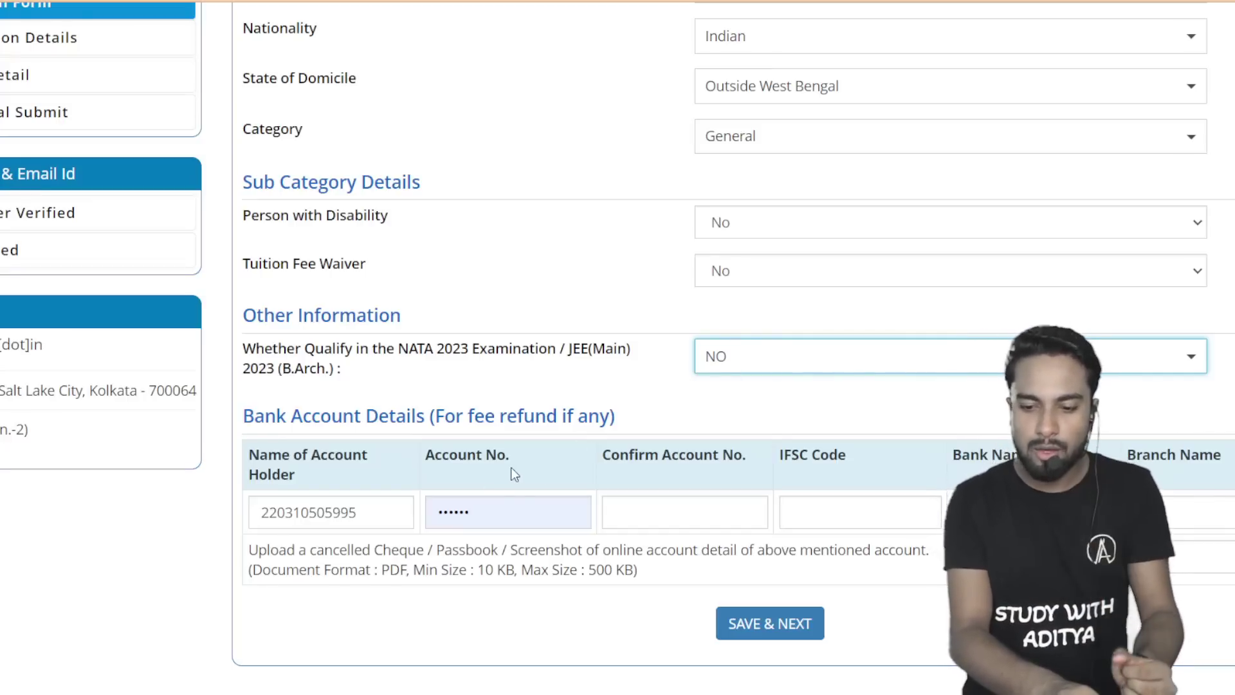
- Complete the account holder, account number, IFSC code, bank and branch details for fee refund, and try to save the application form
{"action": "scroll", "coordinate": [510, 467], "scroll_direction": "down", "scroll_amount": 2}
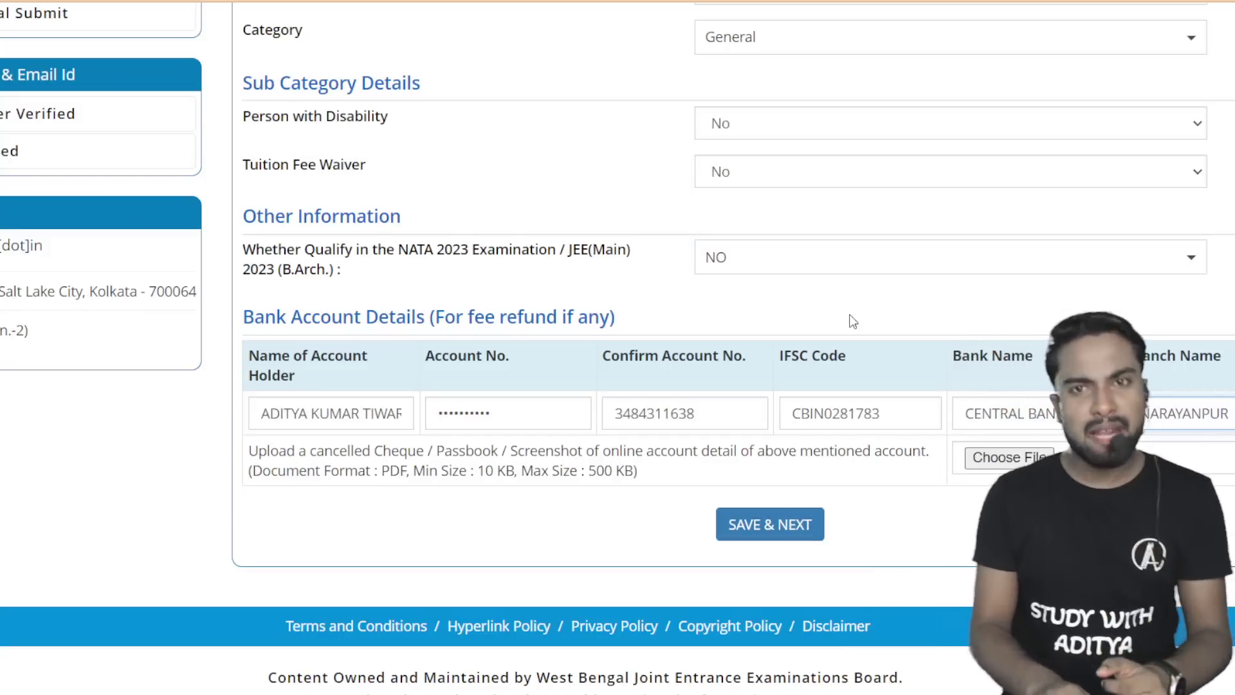
{"action": "scroll", "coordinate": [853, 322], "scroll_direction": "up", "scroll_amount": 1}
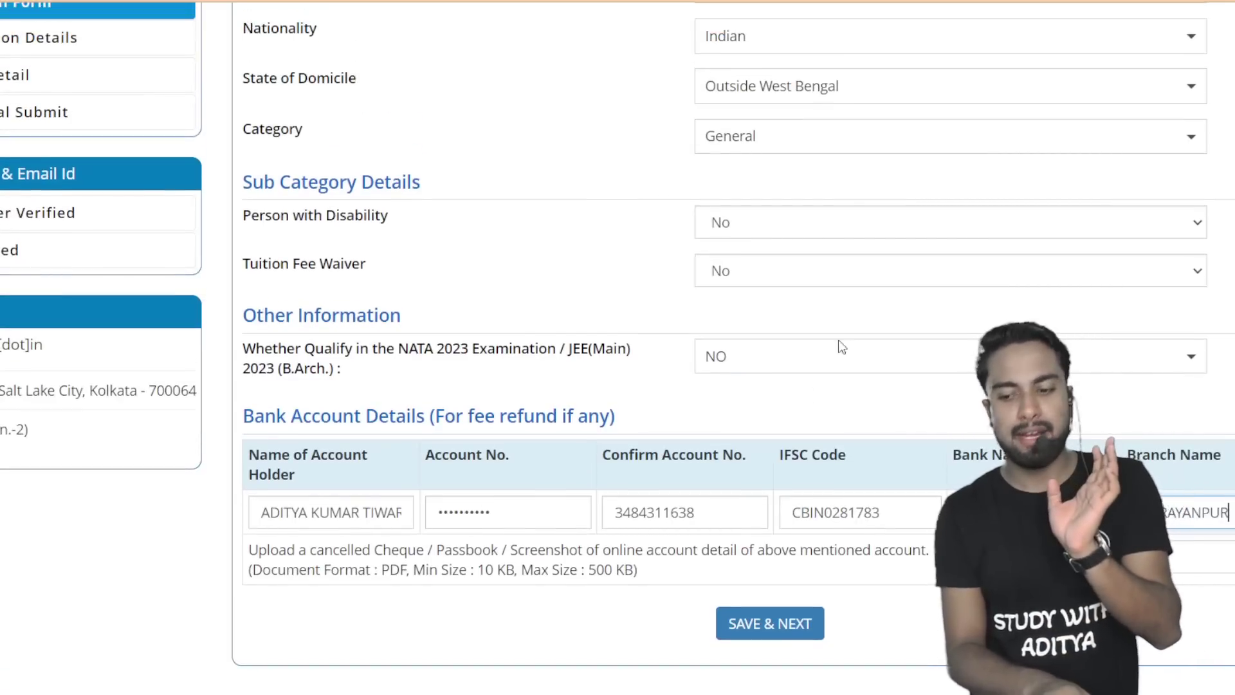
{"action": "left_click", "coordinate": [793, 632]}
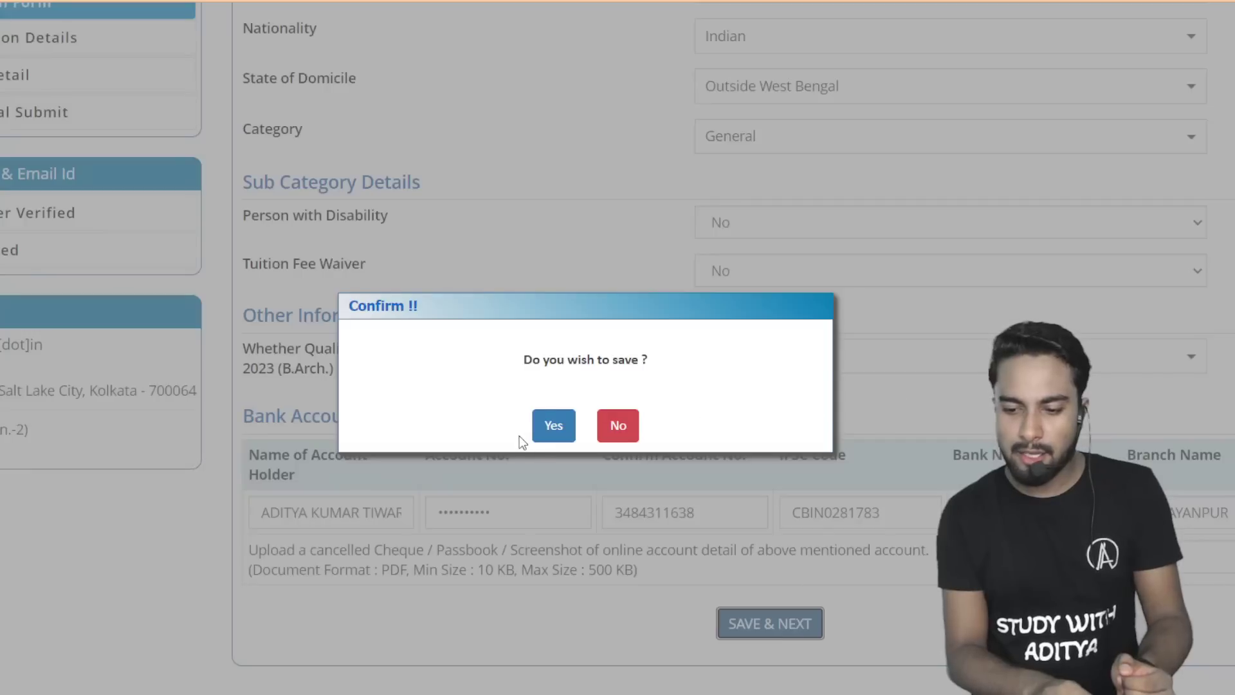
{"action": "left_click", "coordinate": [547, 428]}
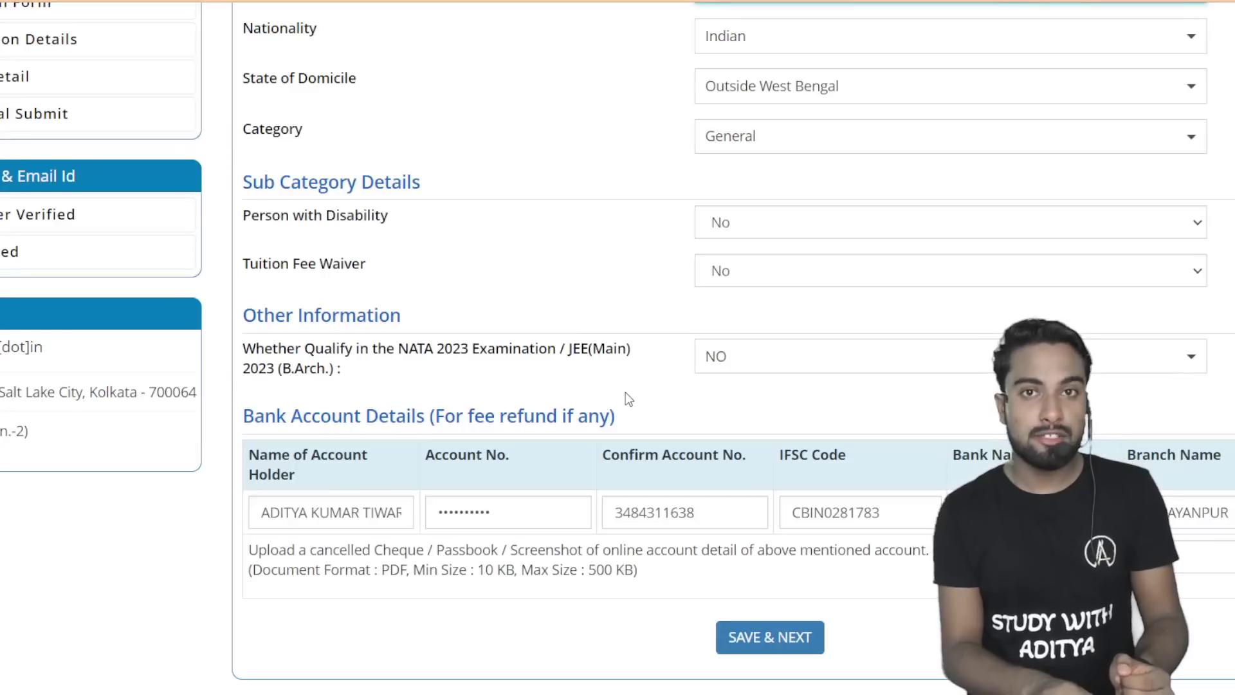
- Read the document and file size requirements for uploading the cancelled cheque, passbook or account screenshot
{"action": "scroll", "coordinate": [625, 392], "scroll_direction": "down", "scroll_amount": 1}
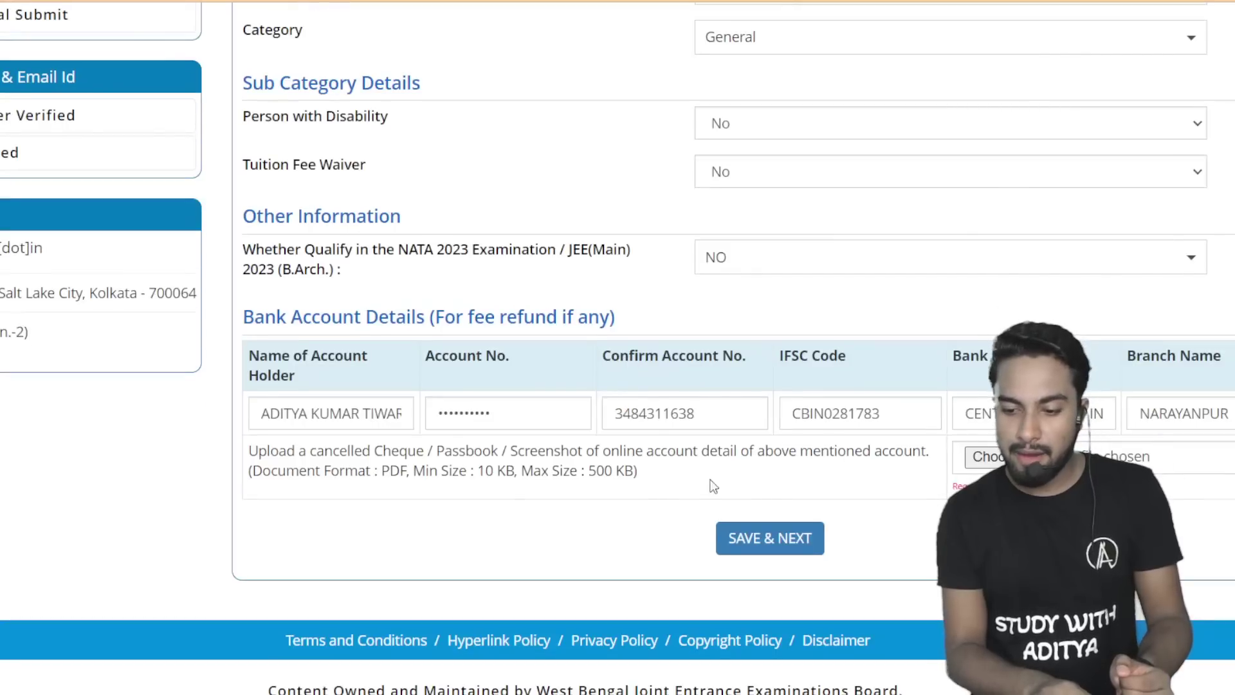
{"action": "left_click_drag", "start_coordinate": [647, 470], "coordinate": [272, 456]}
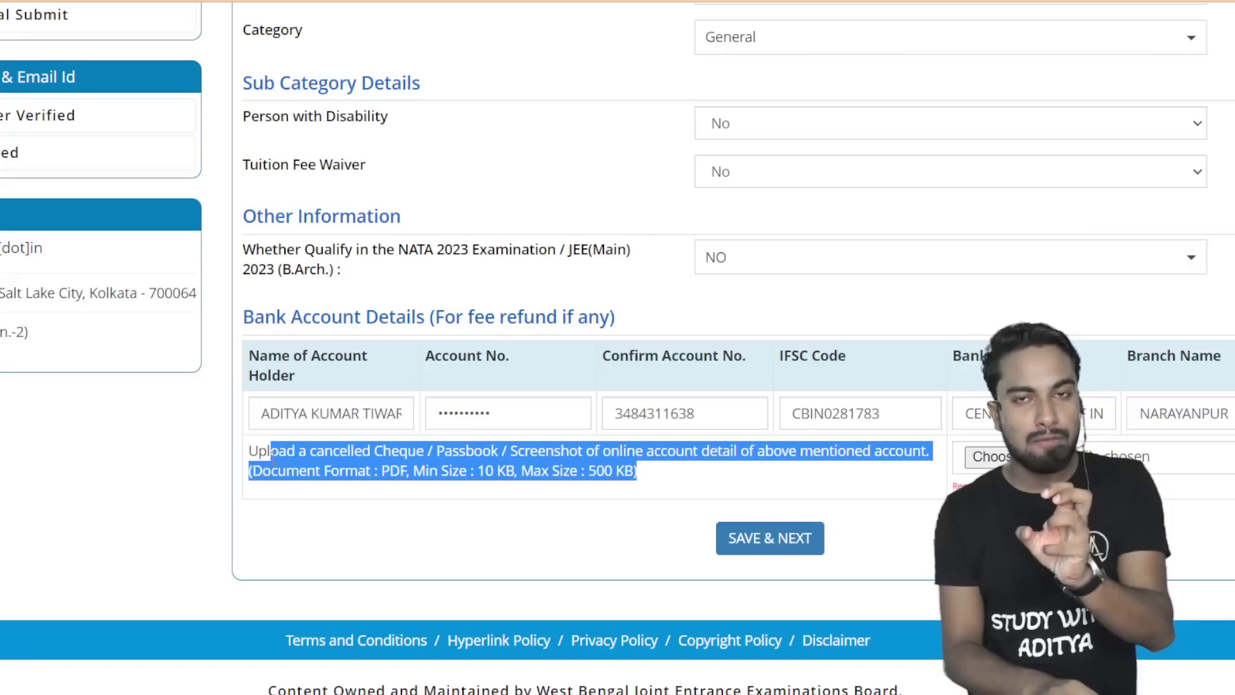
{"action": "left_click", "coordinate": [273, 457]}
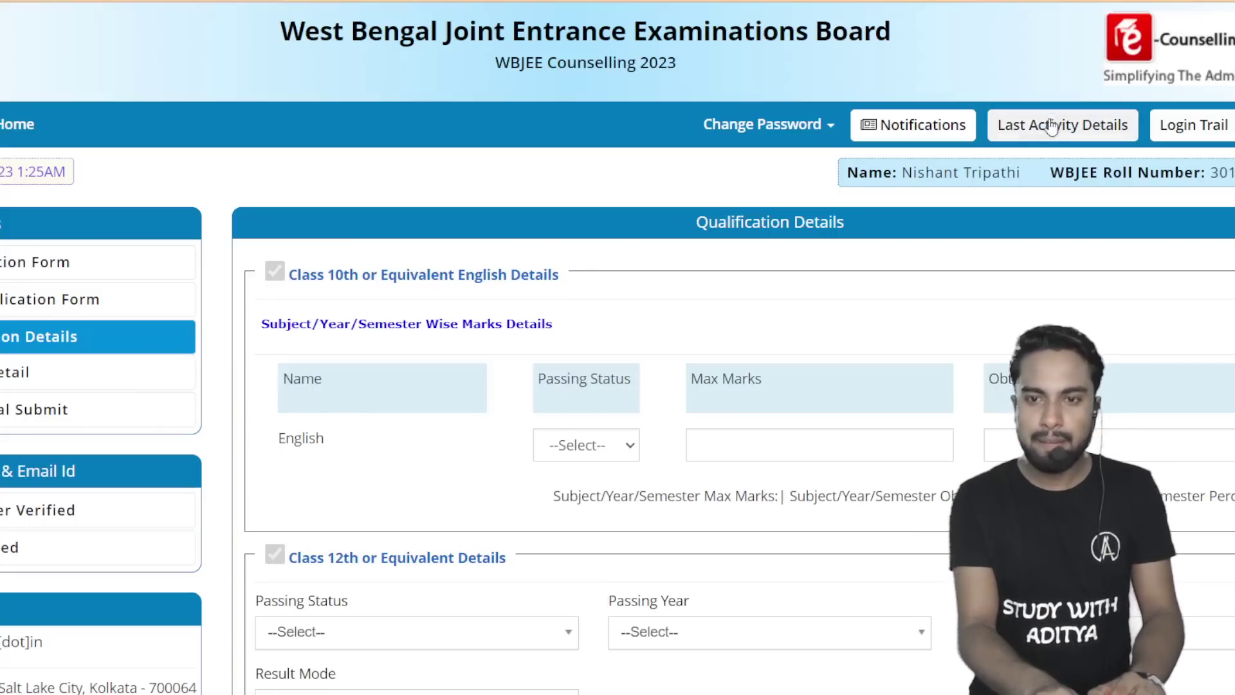
- Enter the Class 10th English result as Passed with 100 maximum marks and 80 obtained marks
{"action": "scroll", "coordinate": [836, 225], "scroll_direction": "down", "scroll_amount": 2}
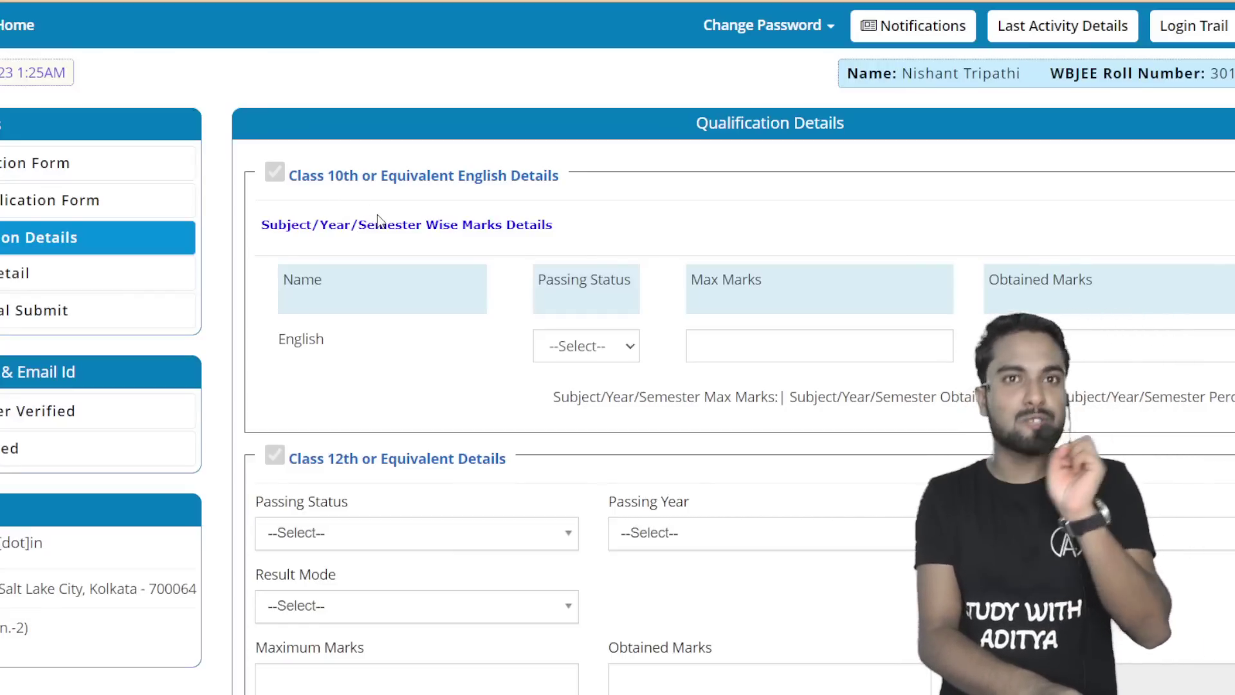
{"action": "left_click", "coordinate": [586, 358]}
{"action": "left_click", "coordinate": [573, 394]}
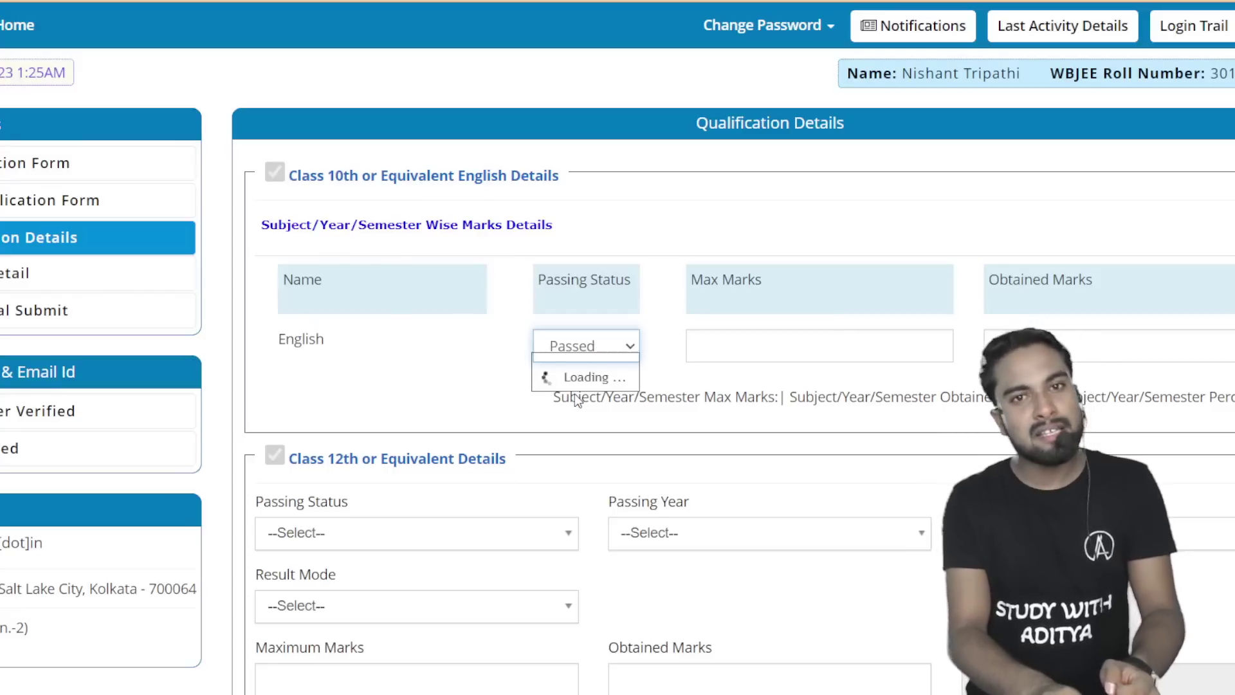
{"action": "left_click", "coordinate": [762, 347]}
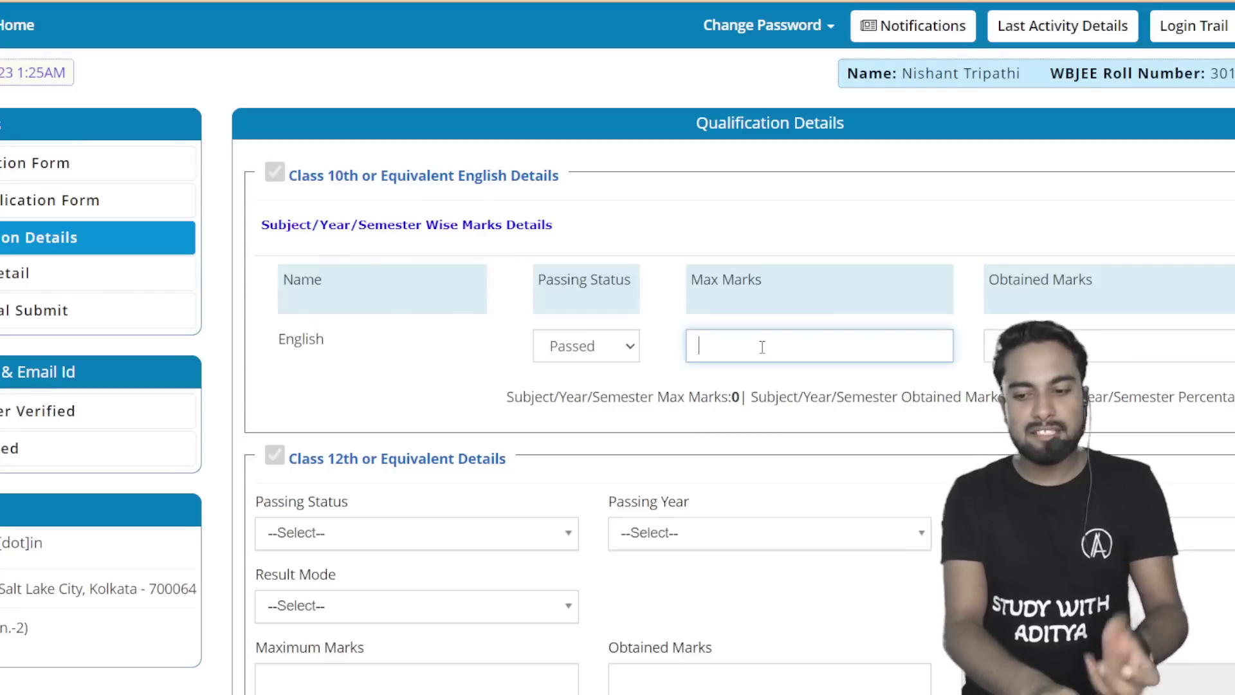
{"action": "type", "text": "100"}
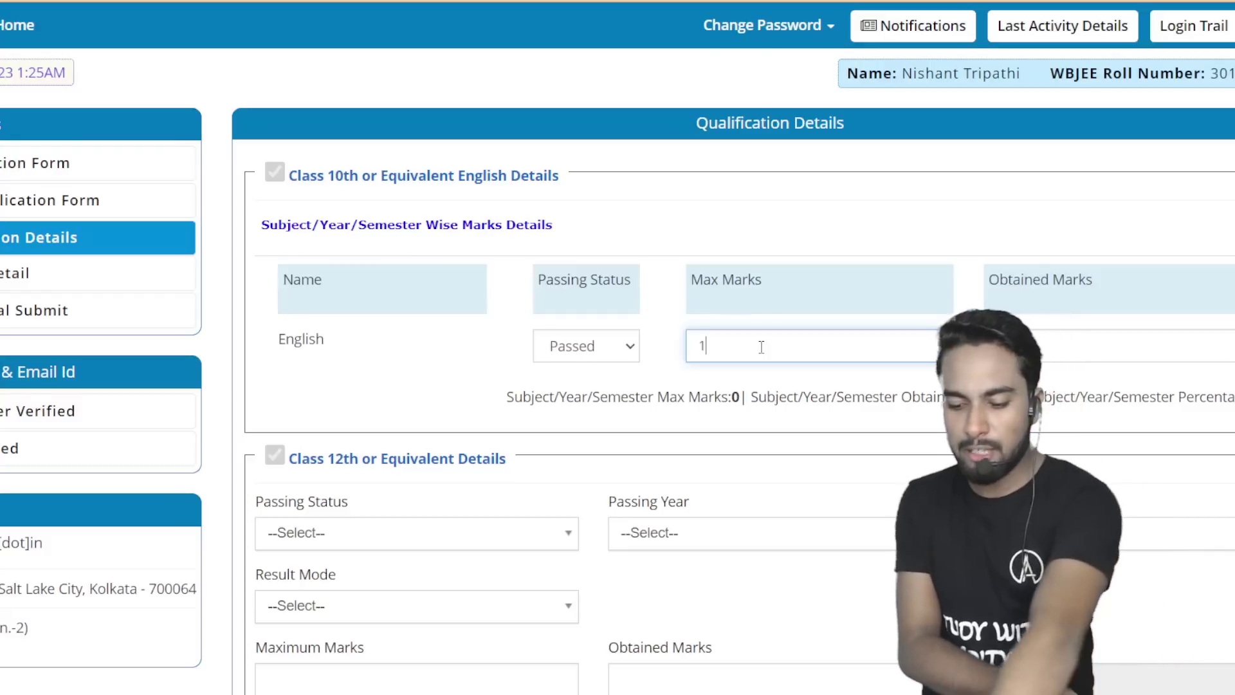
{"action": "left_click", "coordinate": [1146, 357]}
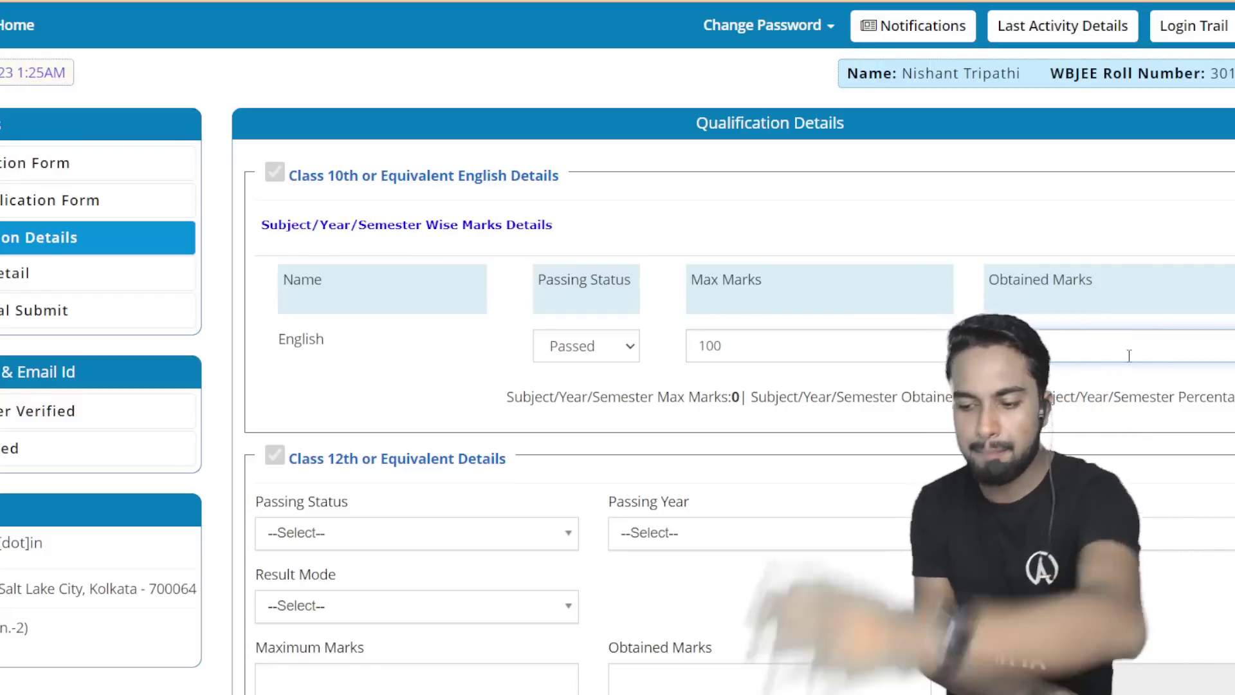
- Set the Class 12th passing status to Passed and the passing year to 2023
{"action": "scroll", "coordinate": [844, 336], "scroll_direction": "down", "scroll_amount": 2}
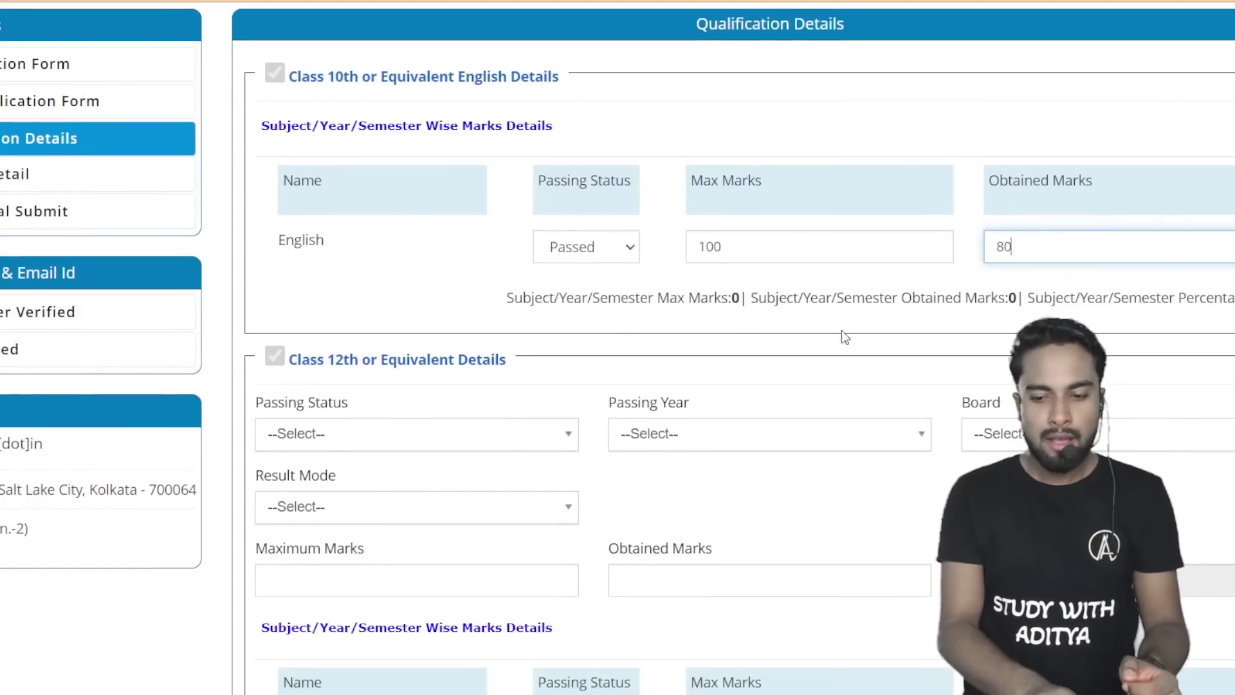
{"action": "scroll", "coordinate": [462, 351], "scroll_direction": "down", "scroll_amount": 2}
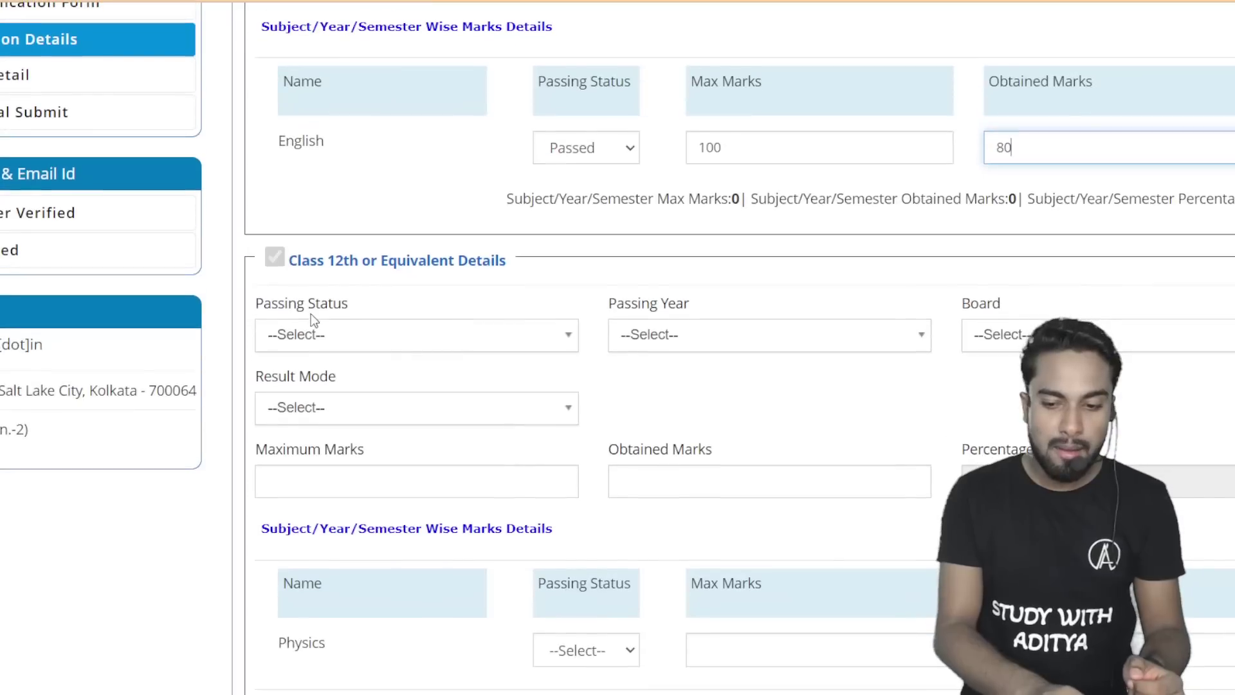
{"action": "left_click", "coordinate": [297, 333]}
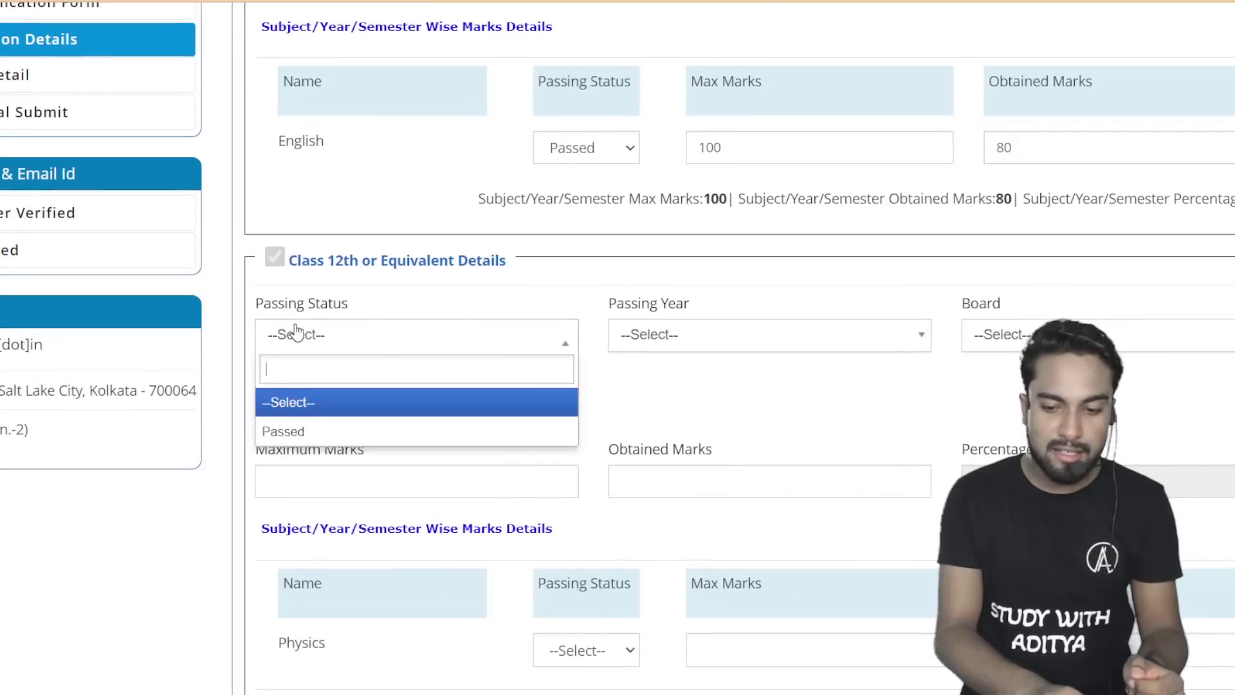
{"action": "left_click", "coordinate": [298, 428]}
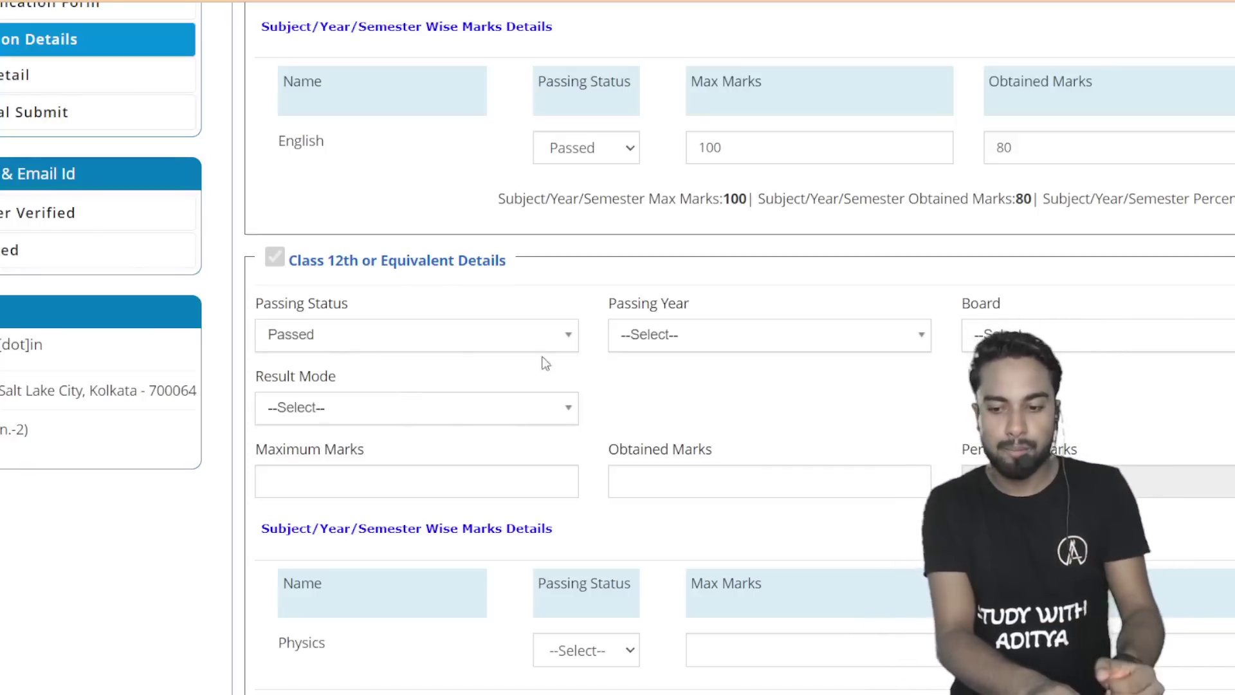
{"action": "left_click", "coordinate": [649, 347]}
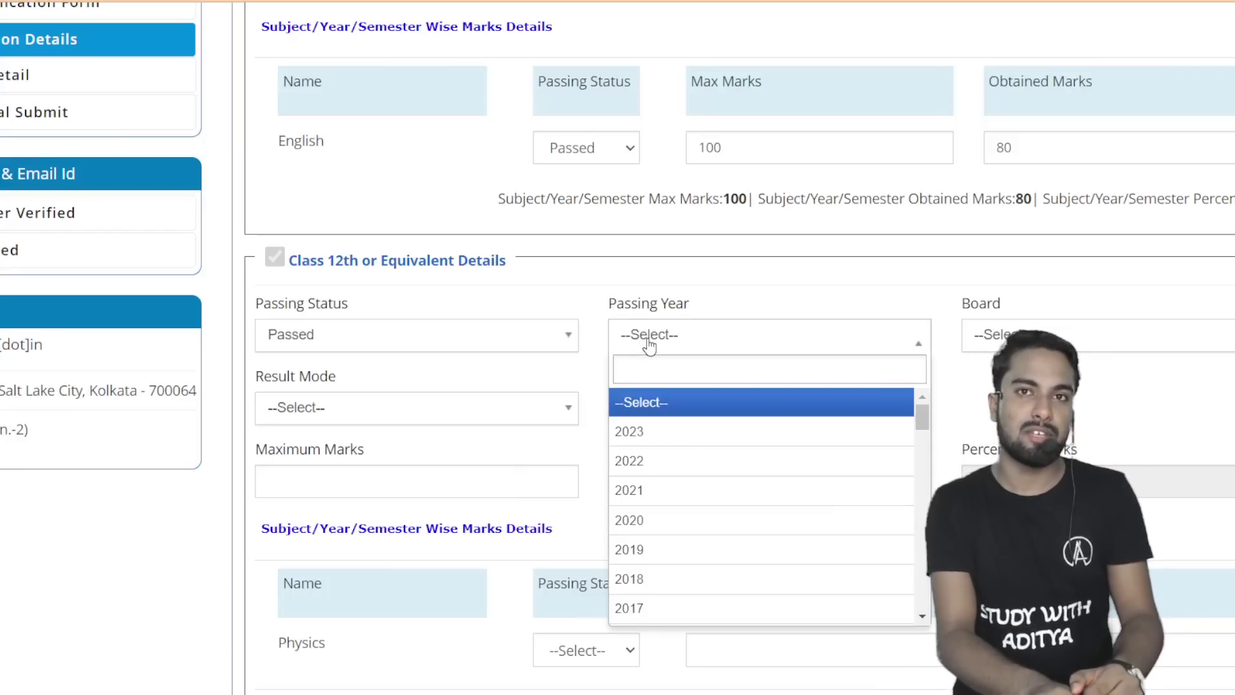
{"action": "left_click", "coordinate": [651, 434]}
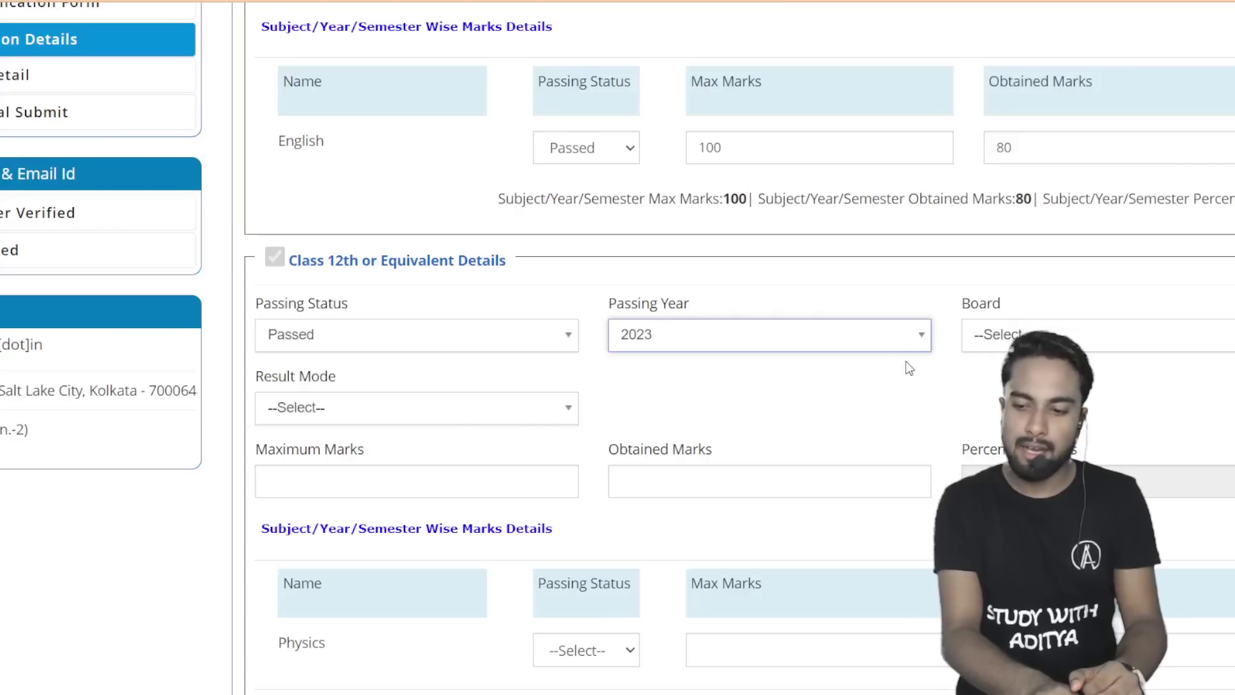
- Choose Bihar Intermediate Education Council (Bihar School Examination Board) as the Class 12th board and Percentage as the result mode
{"action": "left_click", "coordinate": [1014, 334]}
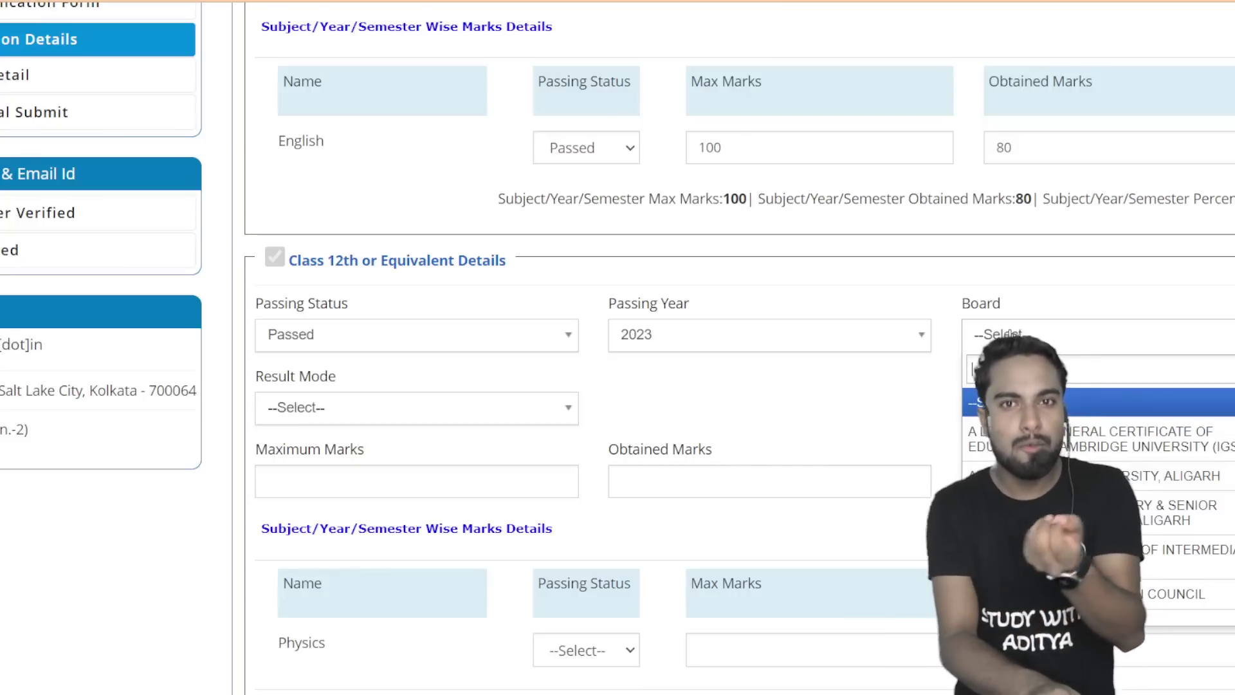
{"action": "type", "text": "b"}
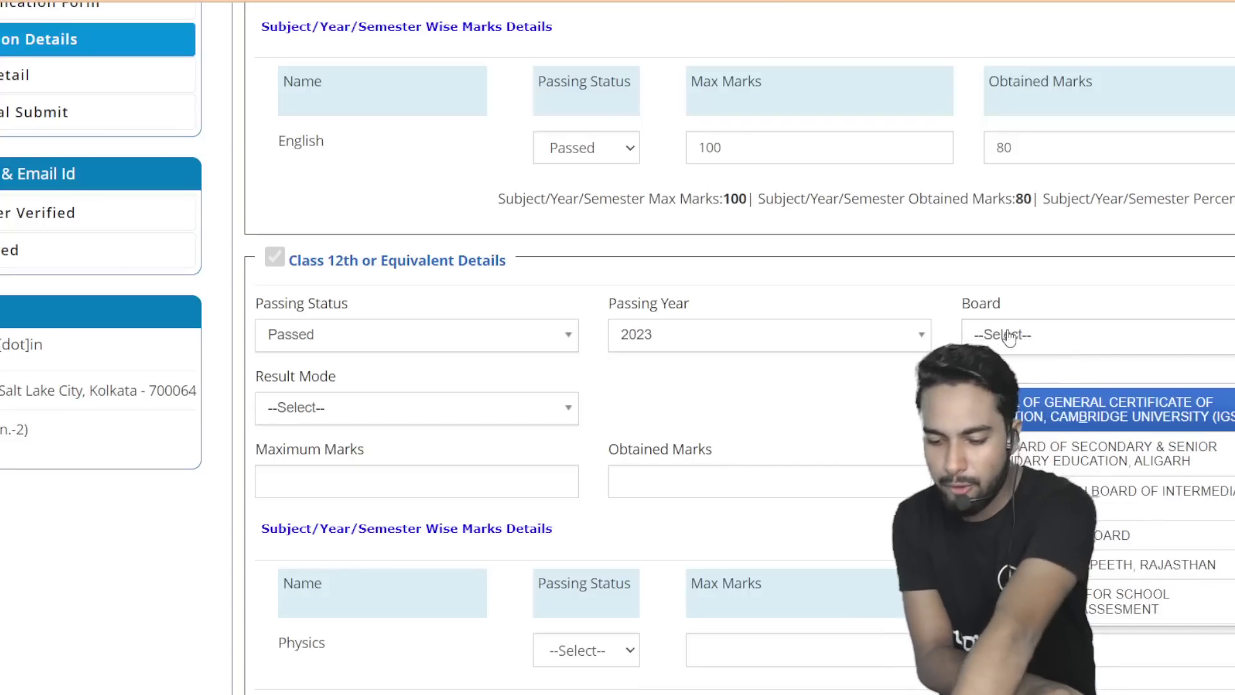
{"action": "type", "text": "i"}
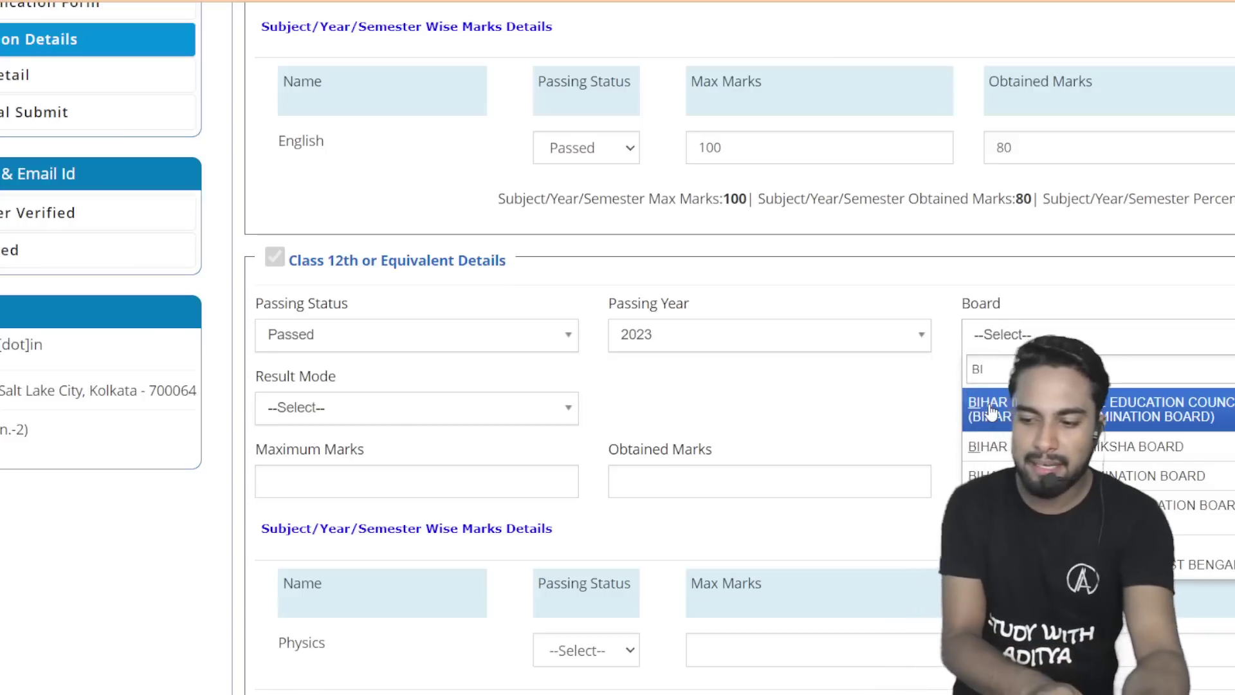
{"action": "left_click", "coordinate": [990, 410]}
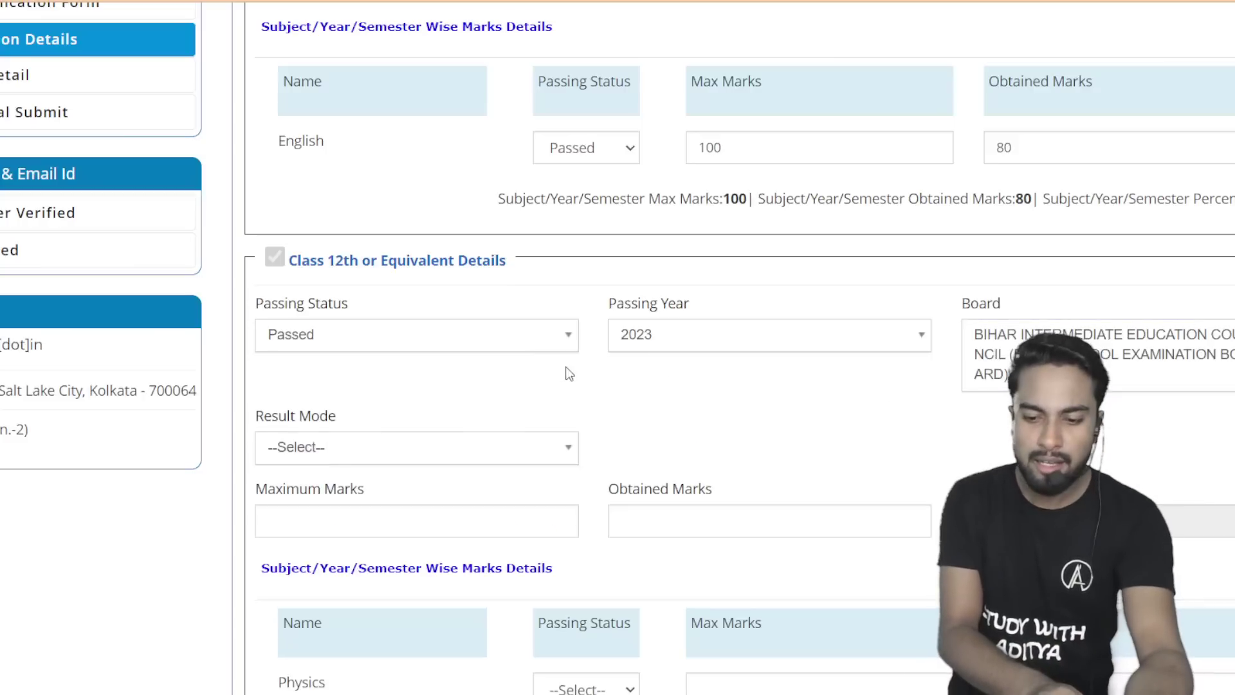
{"action": "left_click", "coordinate": [332, 445]}
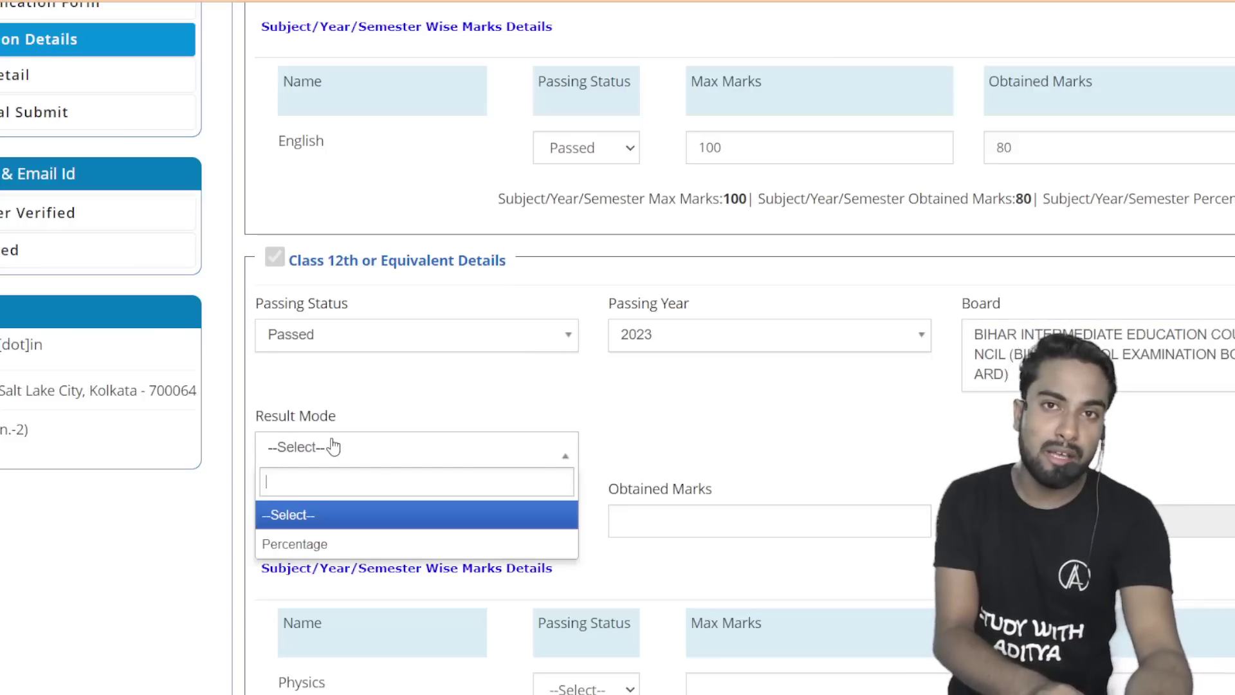
{"action": "left_click", "coordinate": [295, 543]}
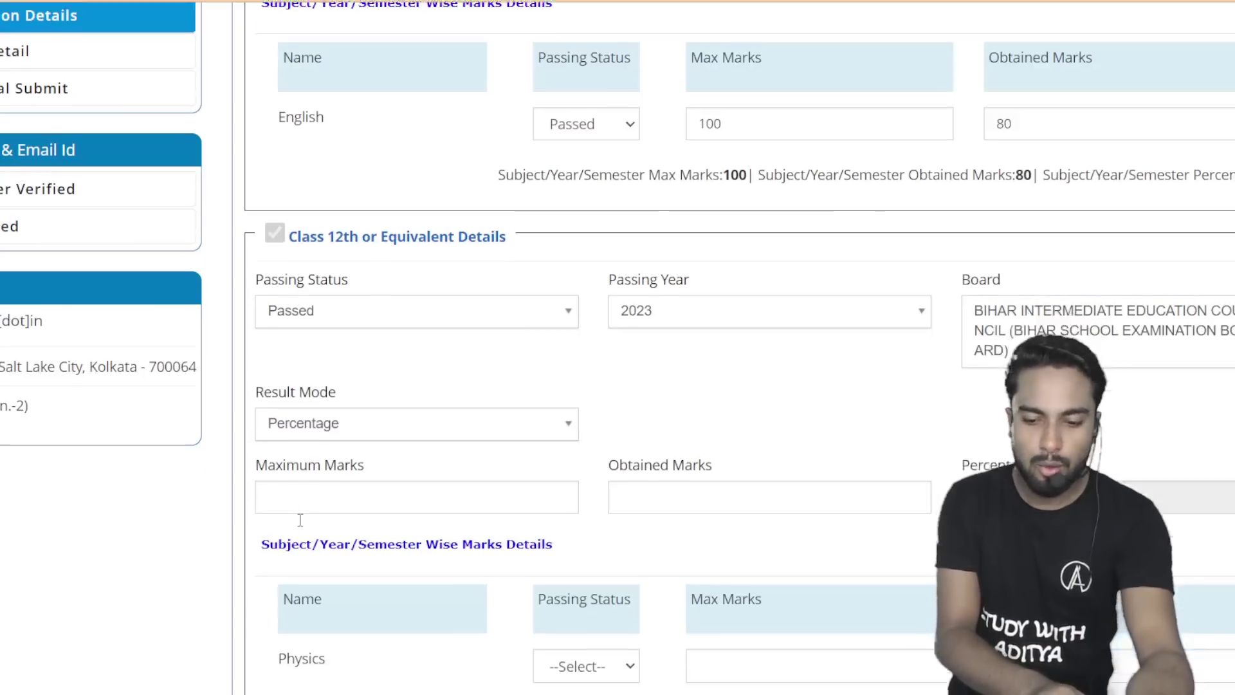
- Enter 500 maximum marks and 433 obtained marks for the overall Class 12th result
{"action": "scroll", "coordinate": [300, 520], "scroll_direction": "down", "scroll_amount": 1}
{"action": "left_click", "coordinate": [335, 422]}
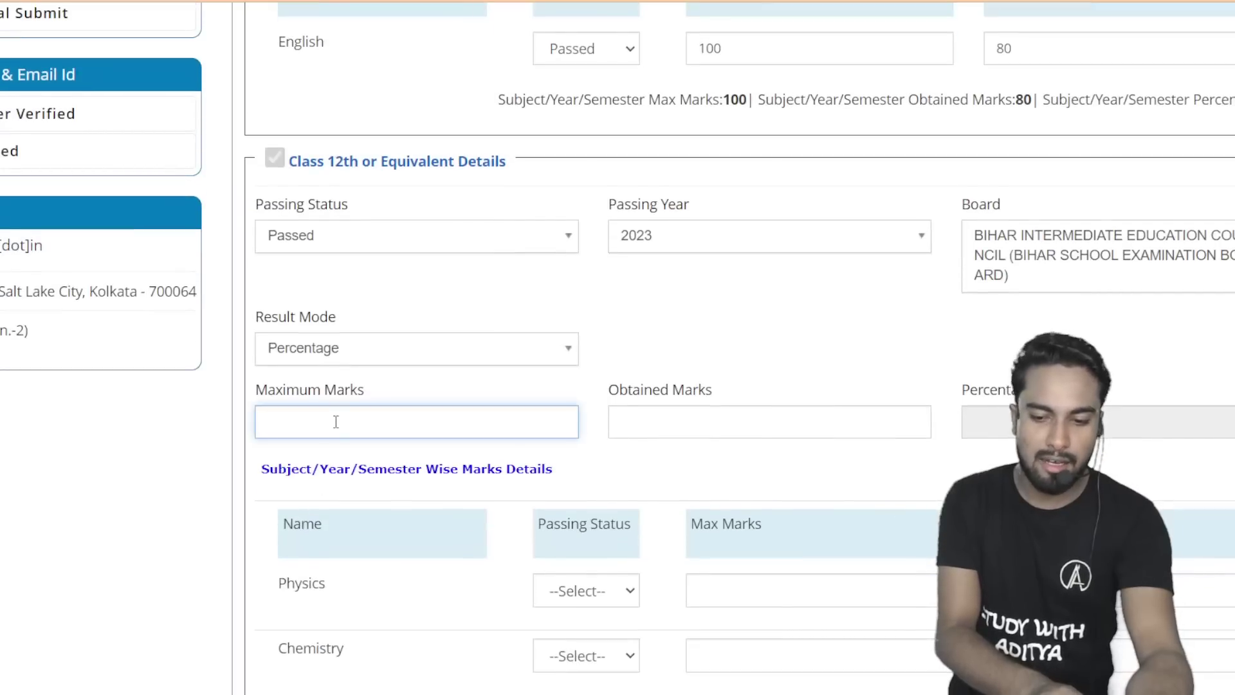
{"action": "left_click", "coordinate": [700, 334]}
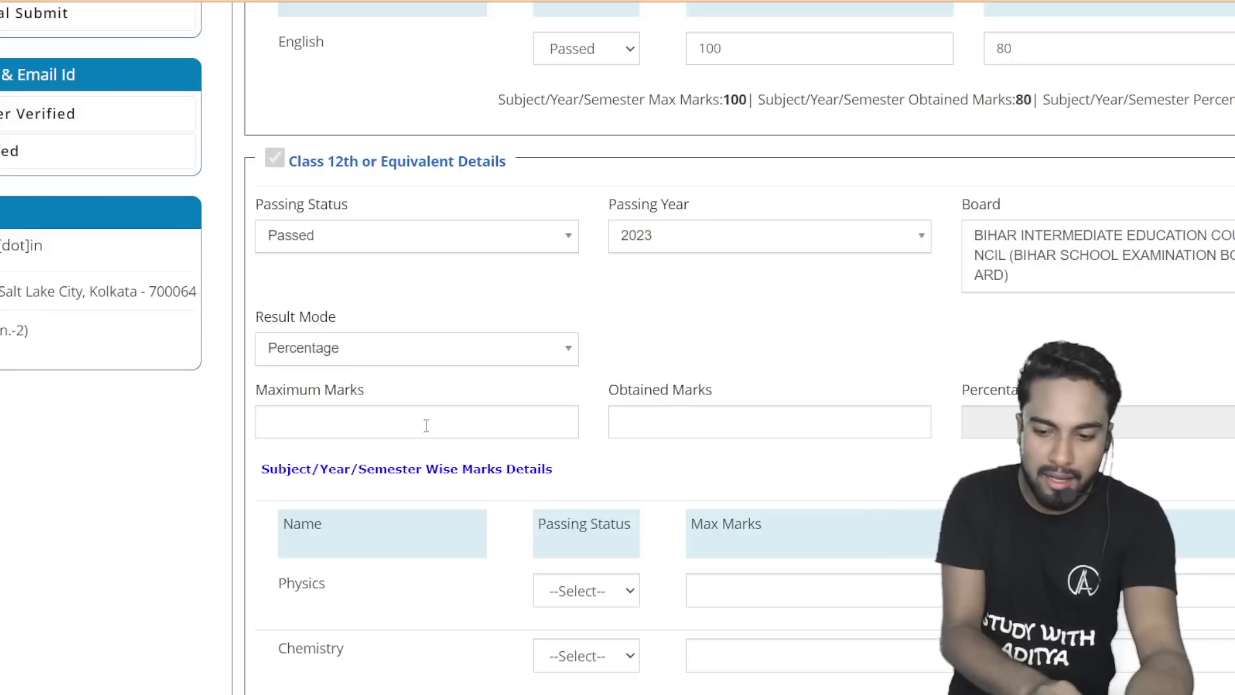
{"action": "left_click", "coordinate": [394, 424]}
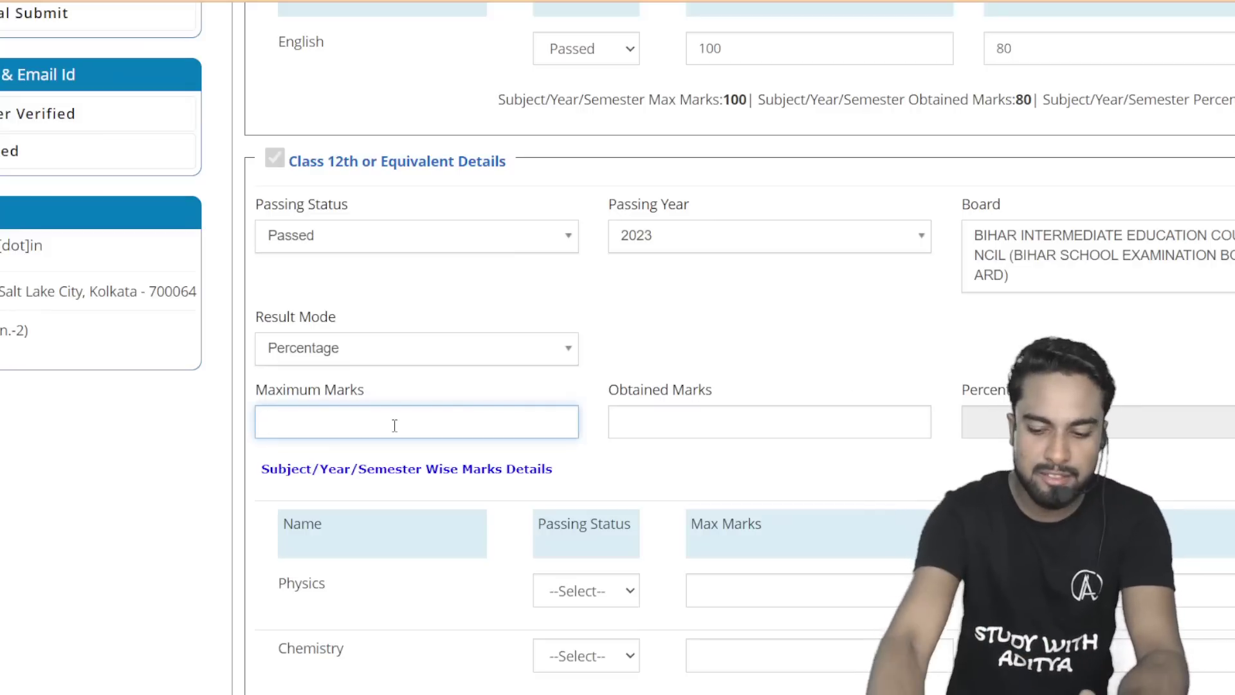
{"action": "type", "text": "500"}
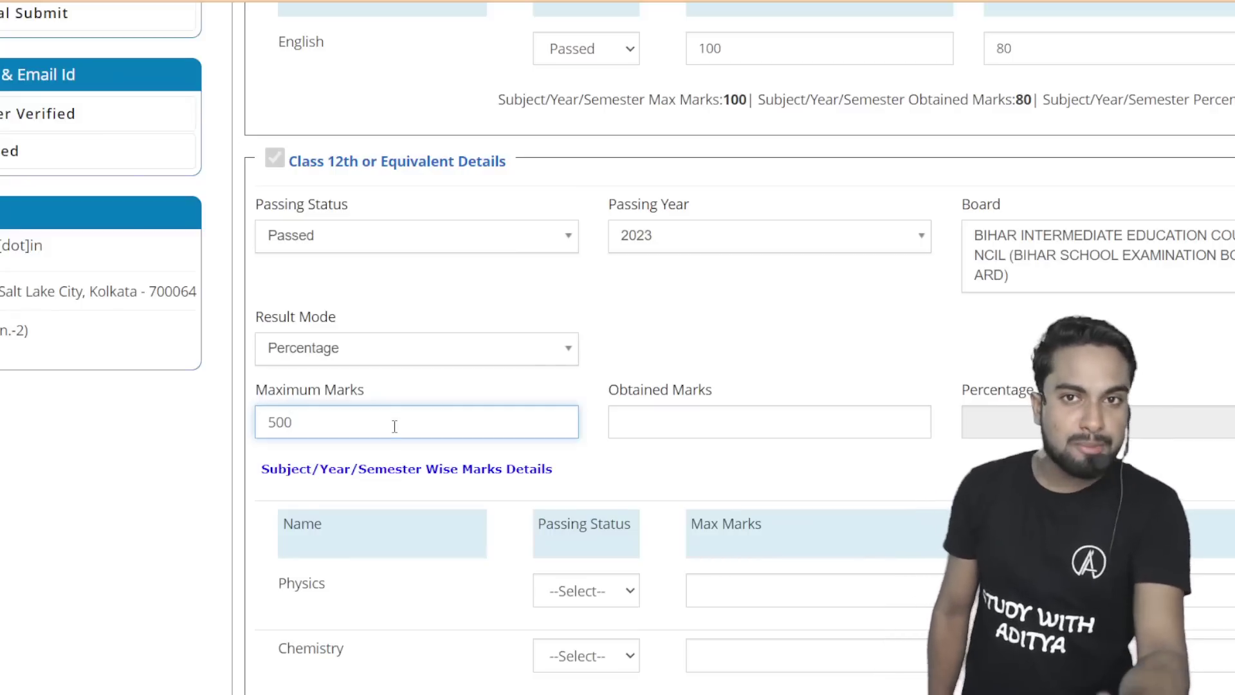
{"action": "left_click", "coordinate": [678, 422]}
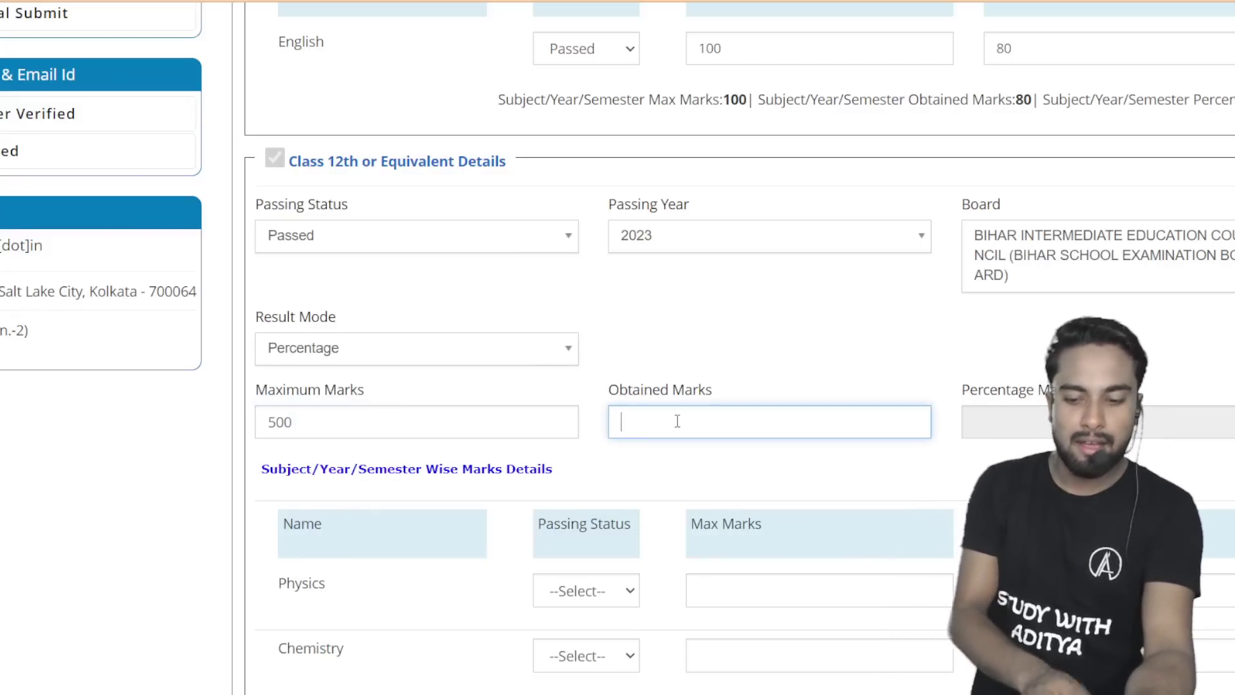
{"action": "type", "text": "433"}
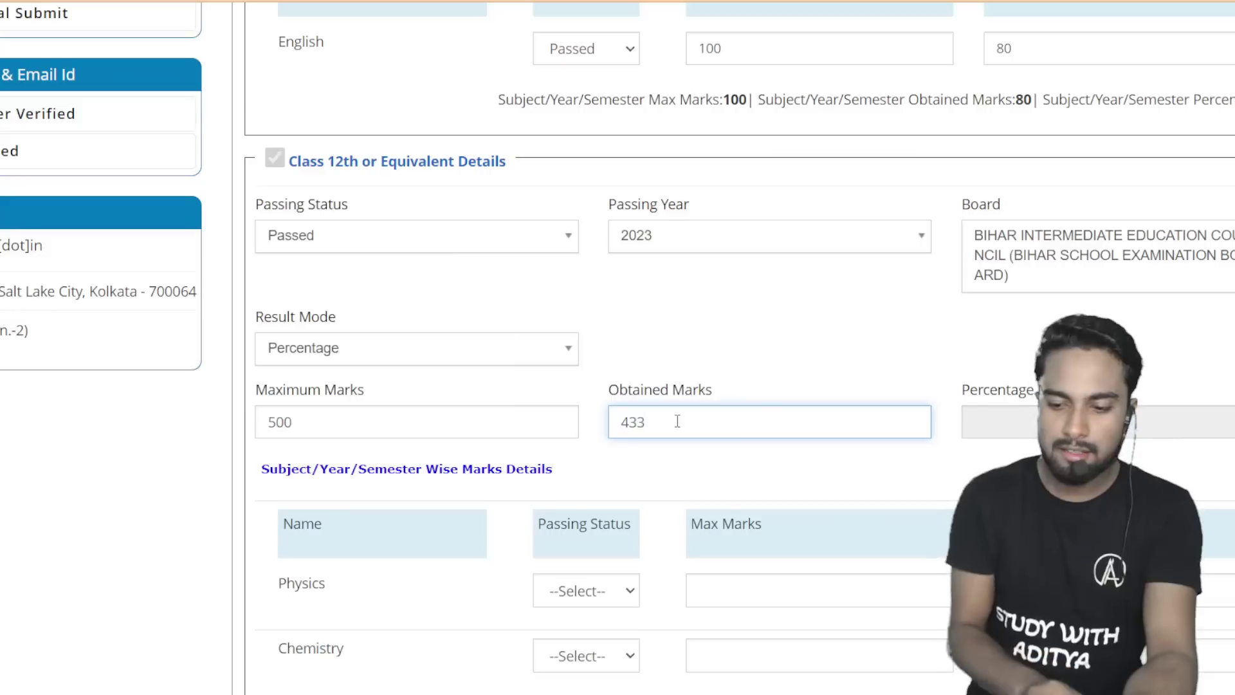
{"action": "left_click", "coordinate": [750, 474]}
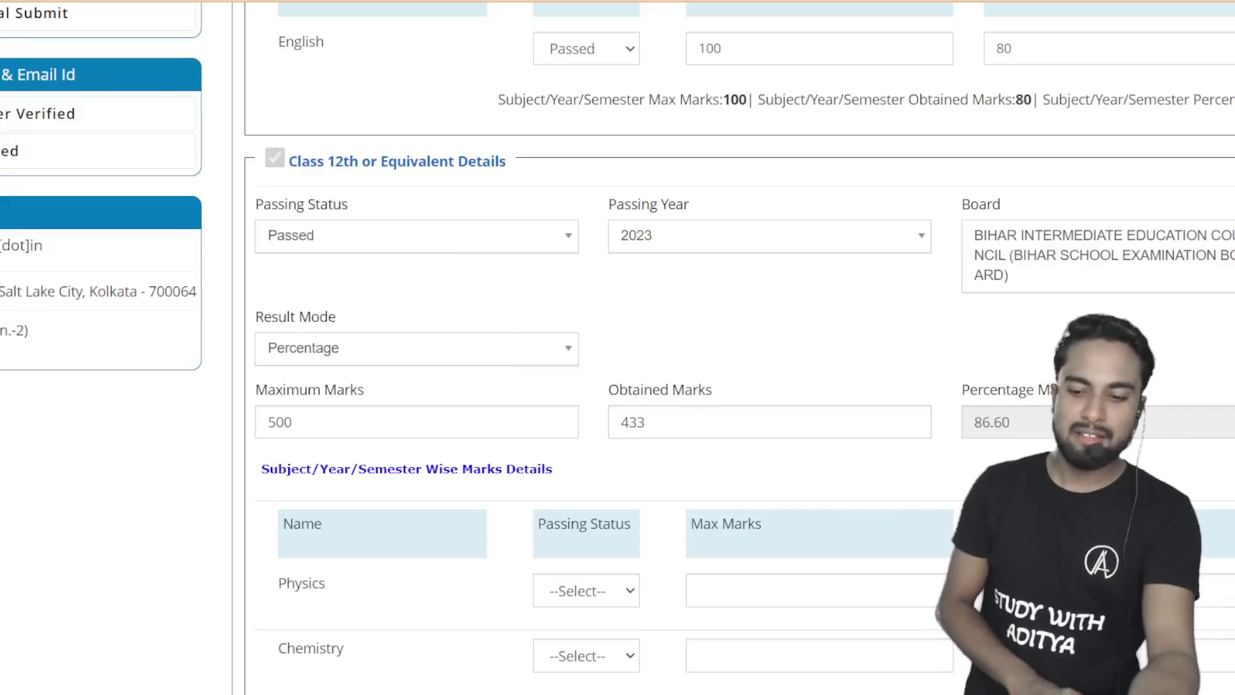
- Set the Class 12th Physics passing status to Passed
{"action": "scroll", "coordinate": [286, 441], "scroll_direction": "down", "scroll_amount": 2}
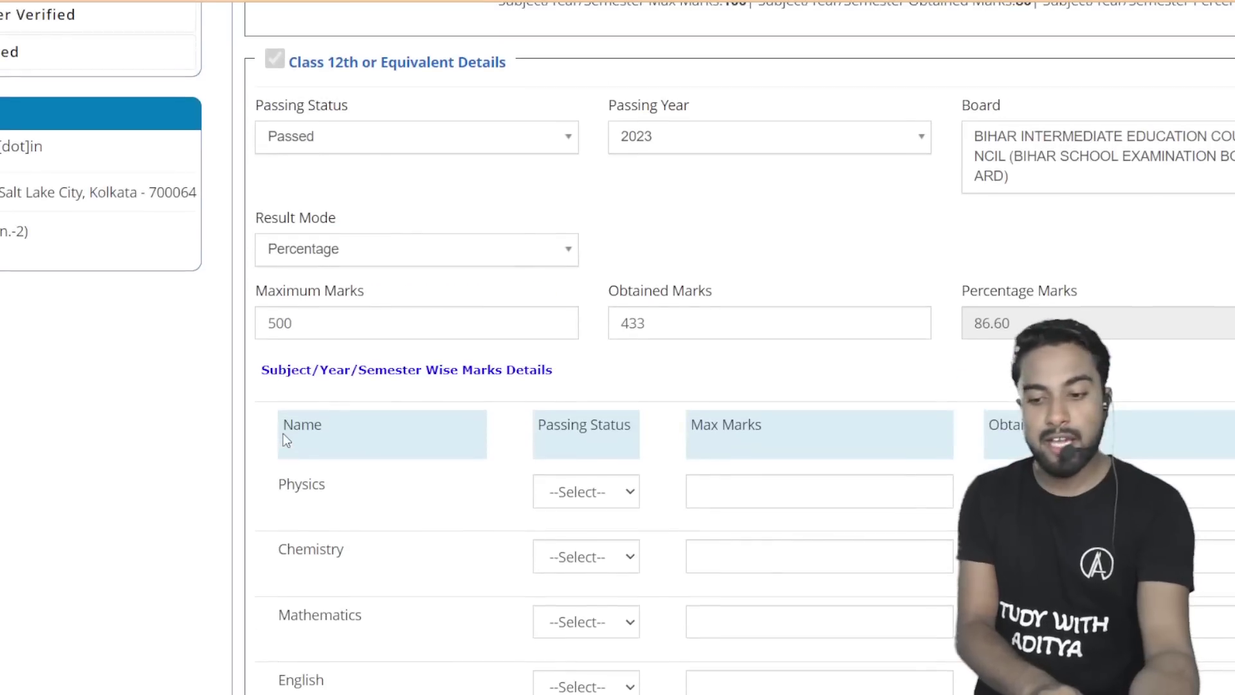
{"action": "scroll", "coordinate": [370, 444], "scroll_direction": "down", "scroll_amount": 4}
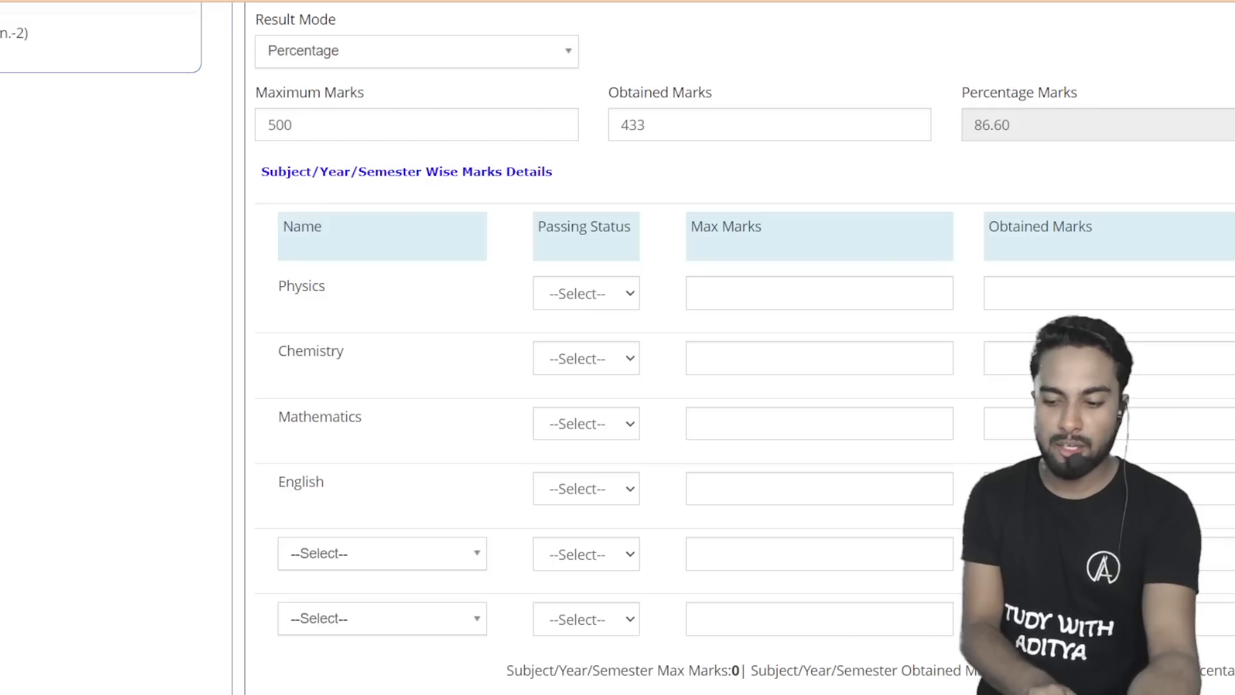
{"action": "left_click", "coordinate": [591, 295]}
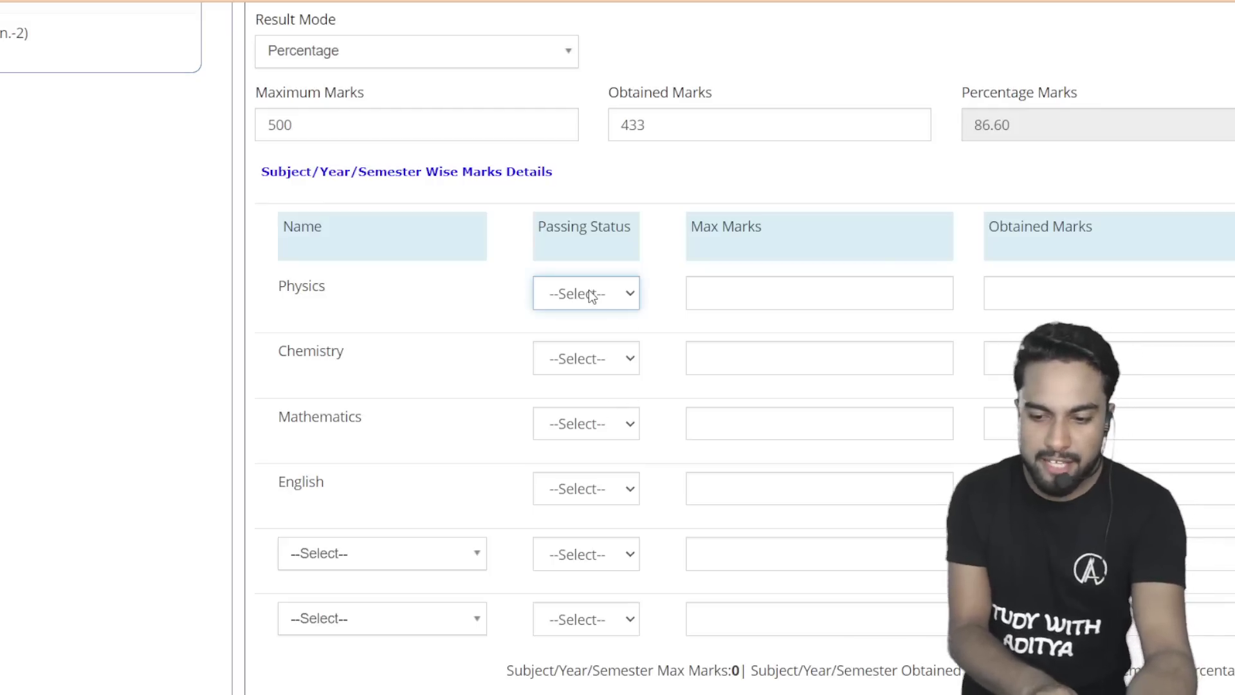
{"action": "left_click", "coordinate": [585, 350]}
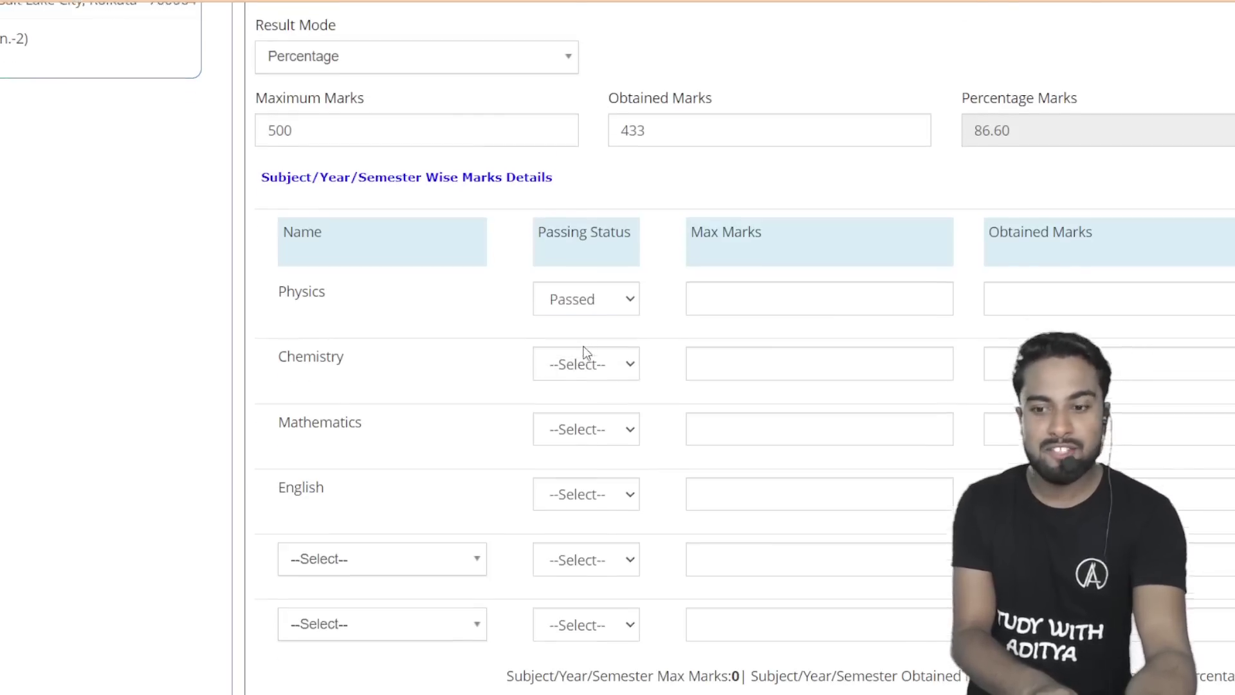
{"action": "scroll", "coordinate": [326, 218], "scroll_direction": "up", "scroll_amount": 3}
{"action": "left_click", "coordinate": [311, 145]}
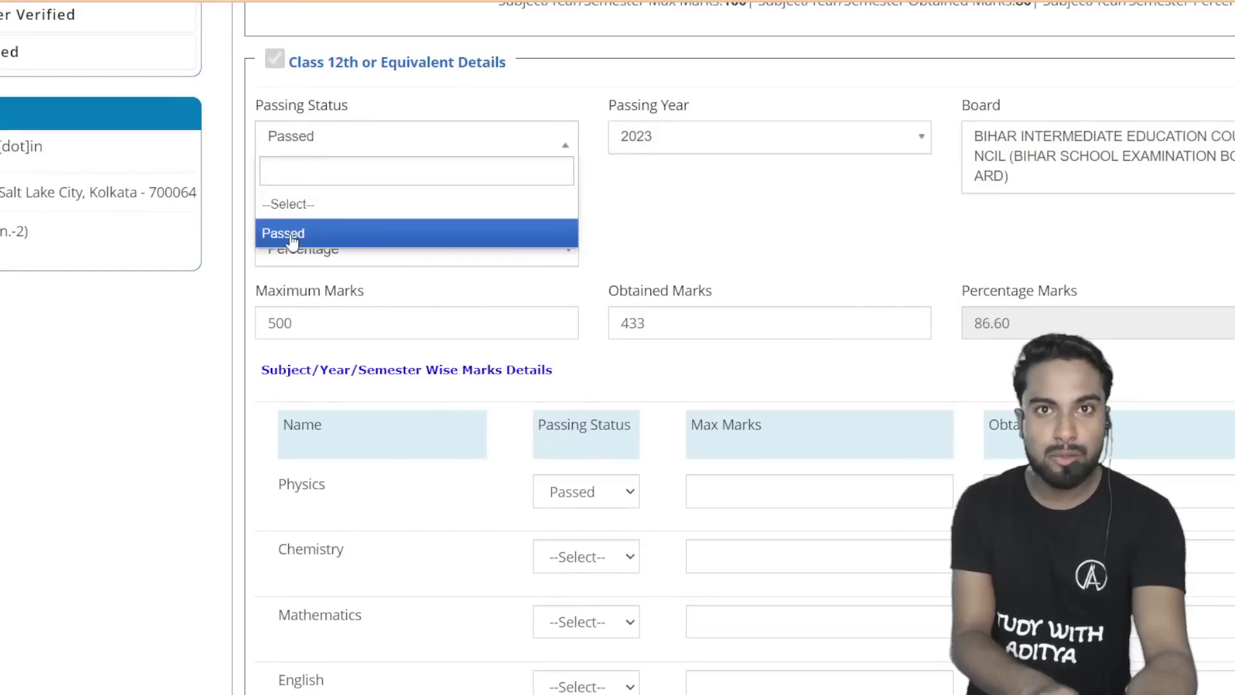
{"action": "left_click", "coordinate": [637, 210]}
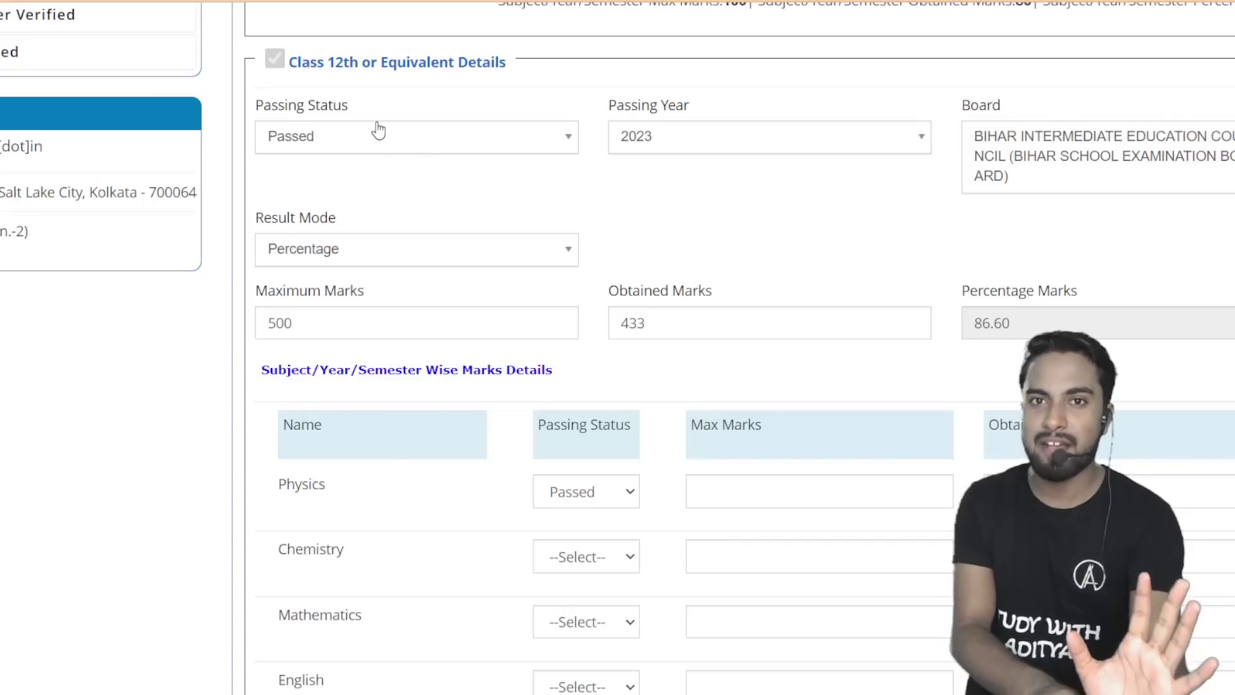
- Enter 100 maximum marks and 80 obtained marks for Class 12th Physics
{"action": "scroll", "coordinate": [384, 340], "scroll_direction": "down", "scroll_amount": 2}
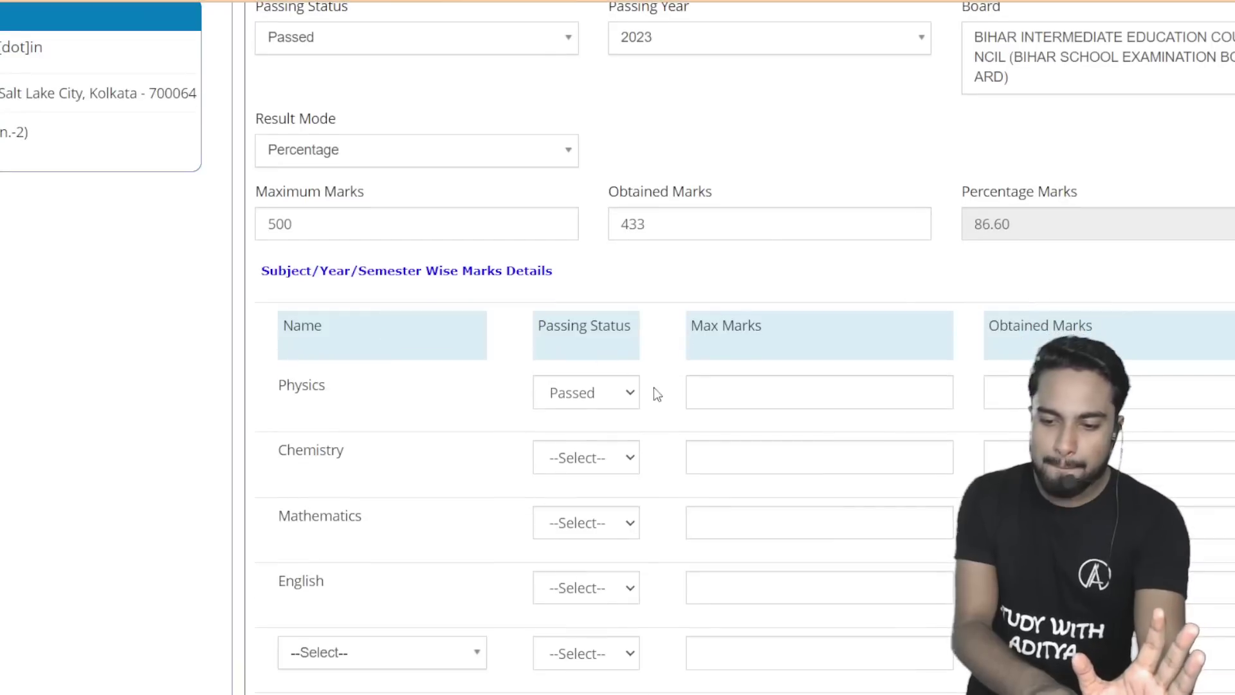
{"action": "left_click", "coordinate": [586, 394]}
{"action": "left_click", "coordinate": [765, 388]}
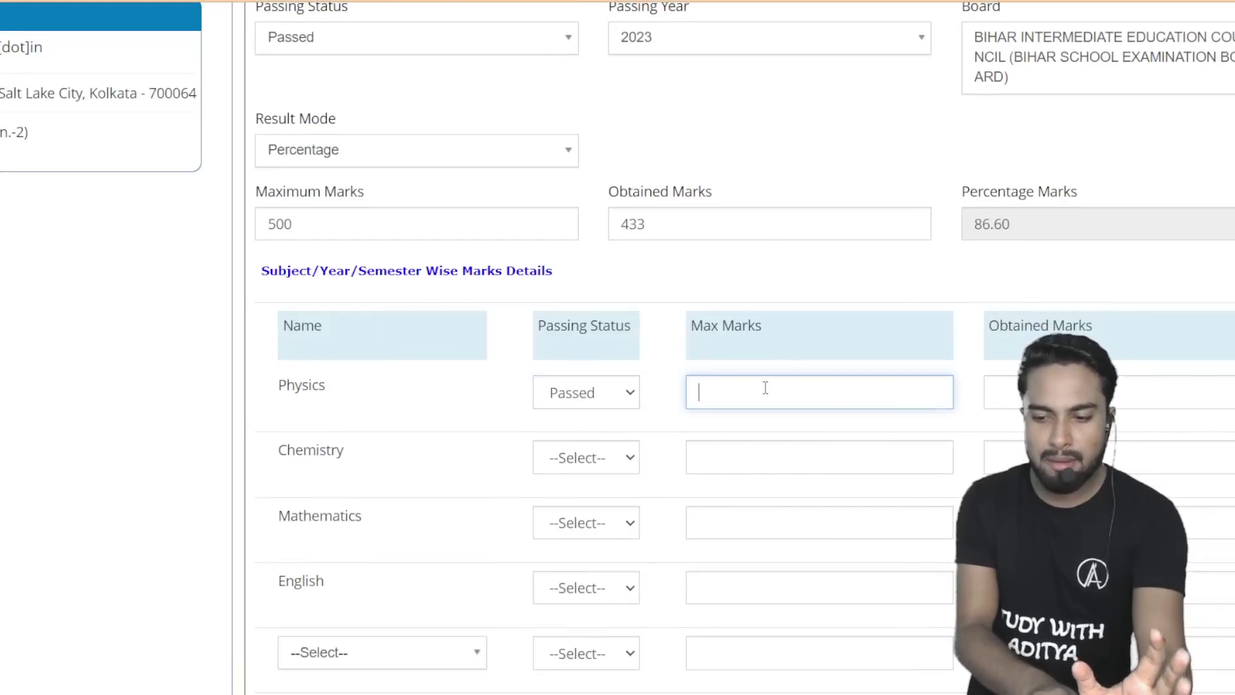
{"action": "type", "text": "100"}
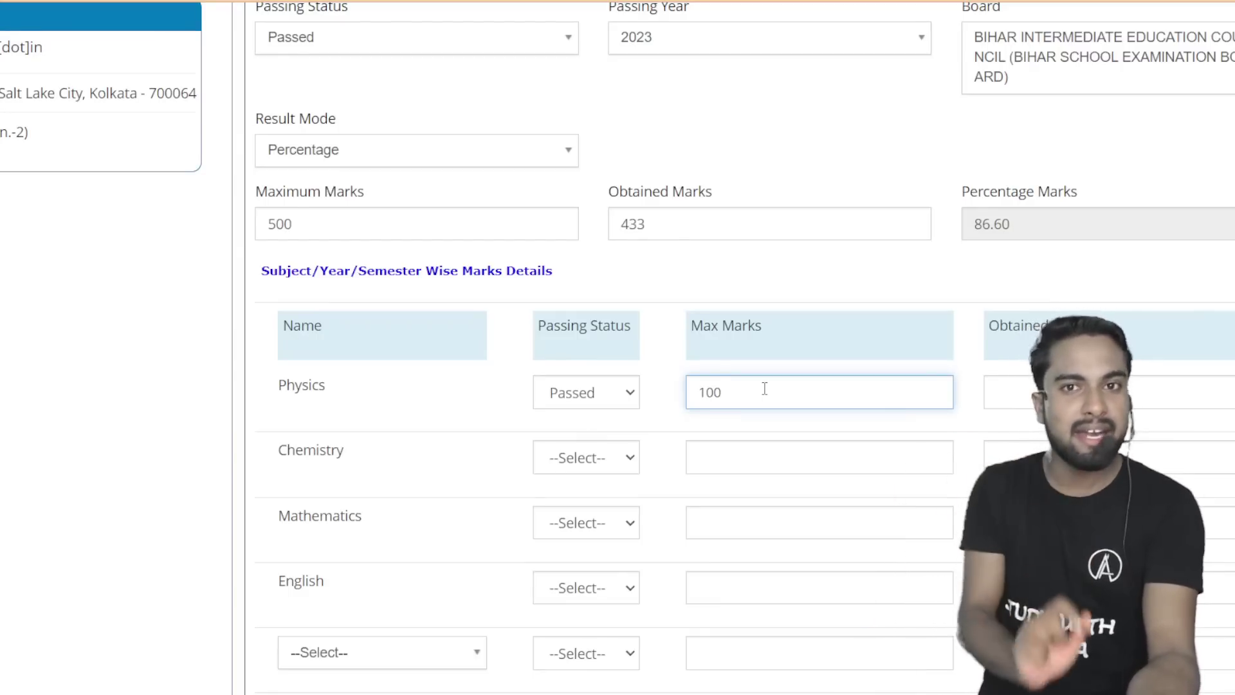
{"action": "left_click", "coordinate": [1014, 393]}
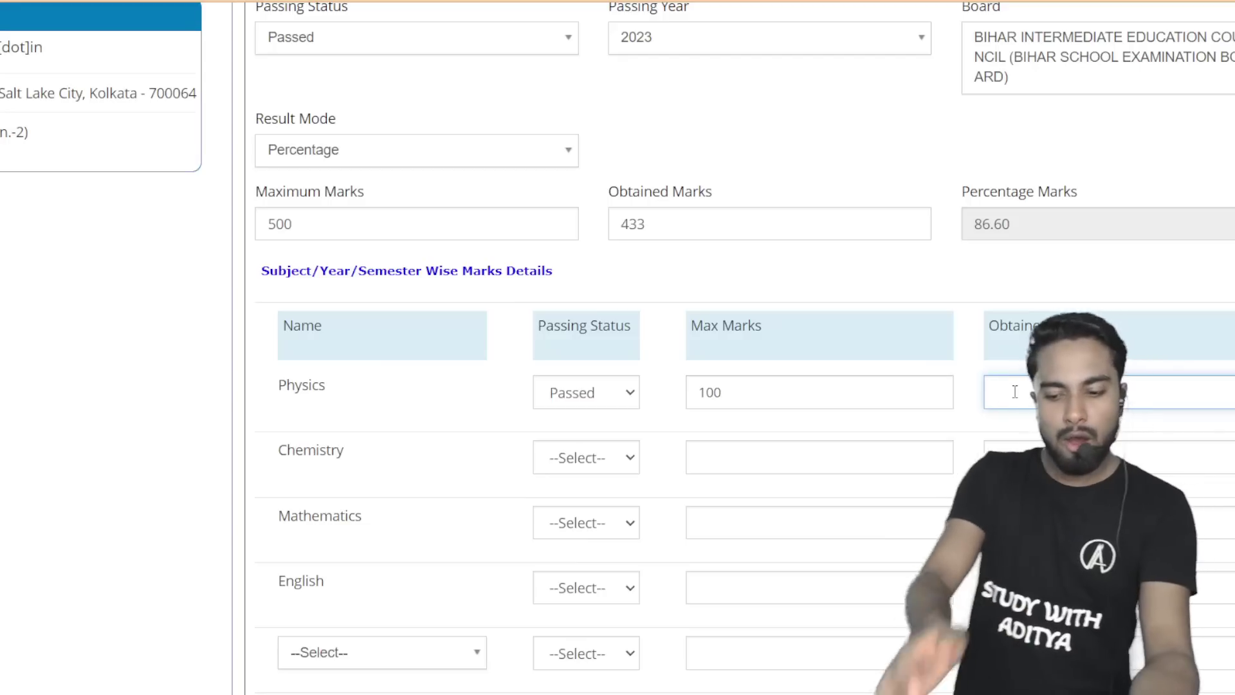
{"action": "type", "text": "80"}
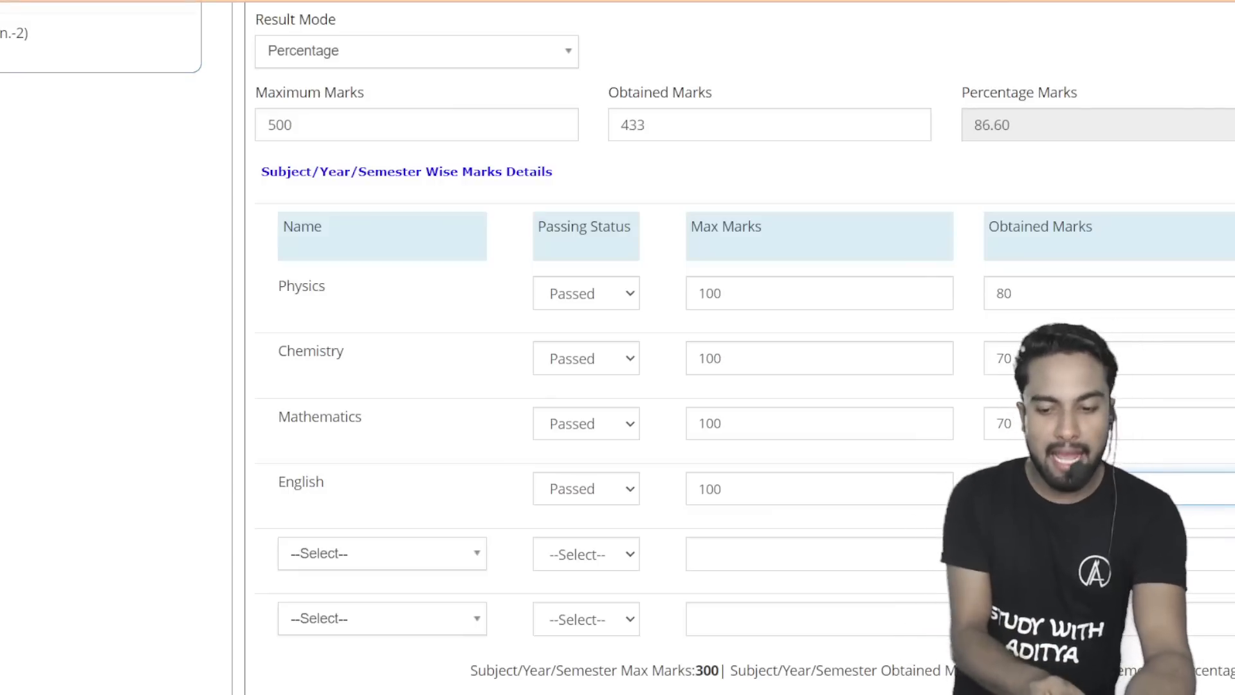
- Check the passing status selections for Physics, Chemistry and Mathematics in the Class 12th subject marks
{"action": "left_click", "coordinate": [570, 307]}
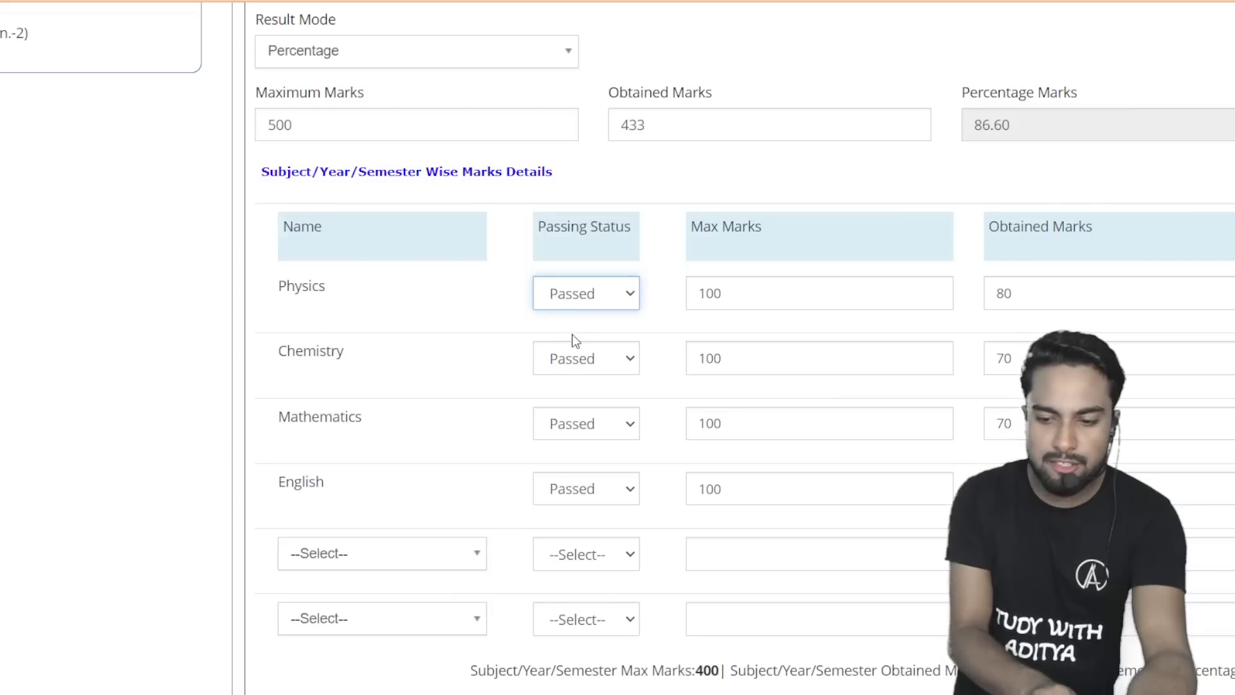
{"action": "left_click", "coordinate": [547, 364]}
{"action": "left_click", "coordinate": [612, 362]}
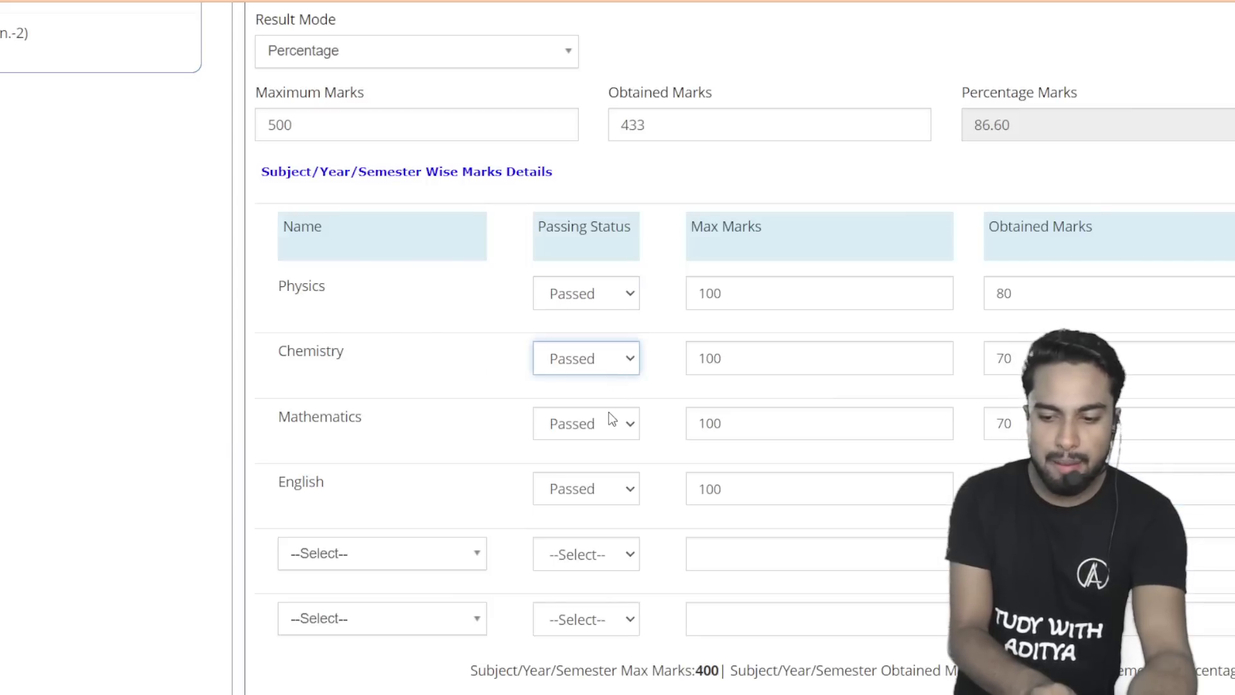
{"action": "left_click", "coordinate": [512, 433]}
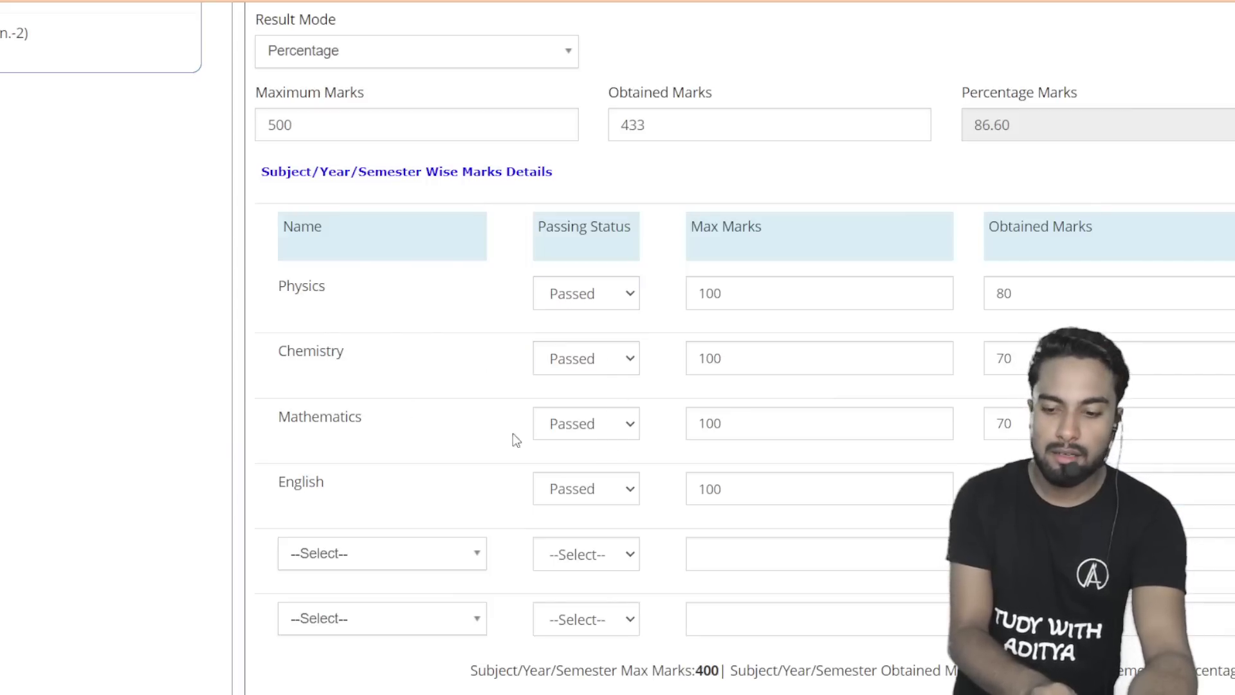
{"action": "left_click", "coordinate": [566, 430]}
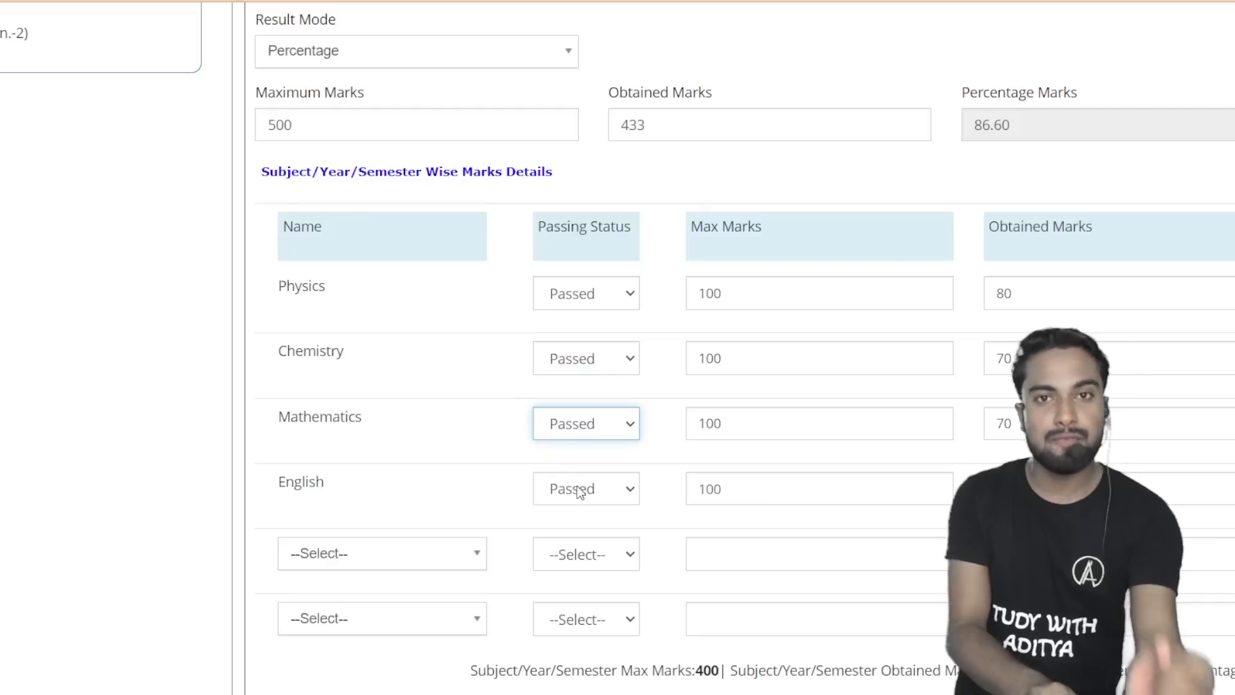
{"action": "left_click", "coordinate": [376, 425]}
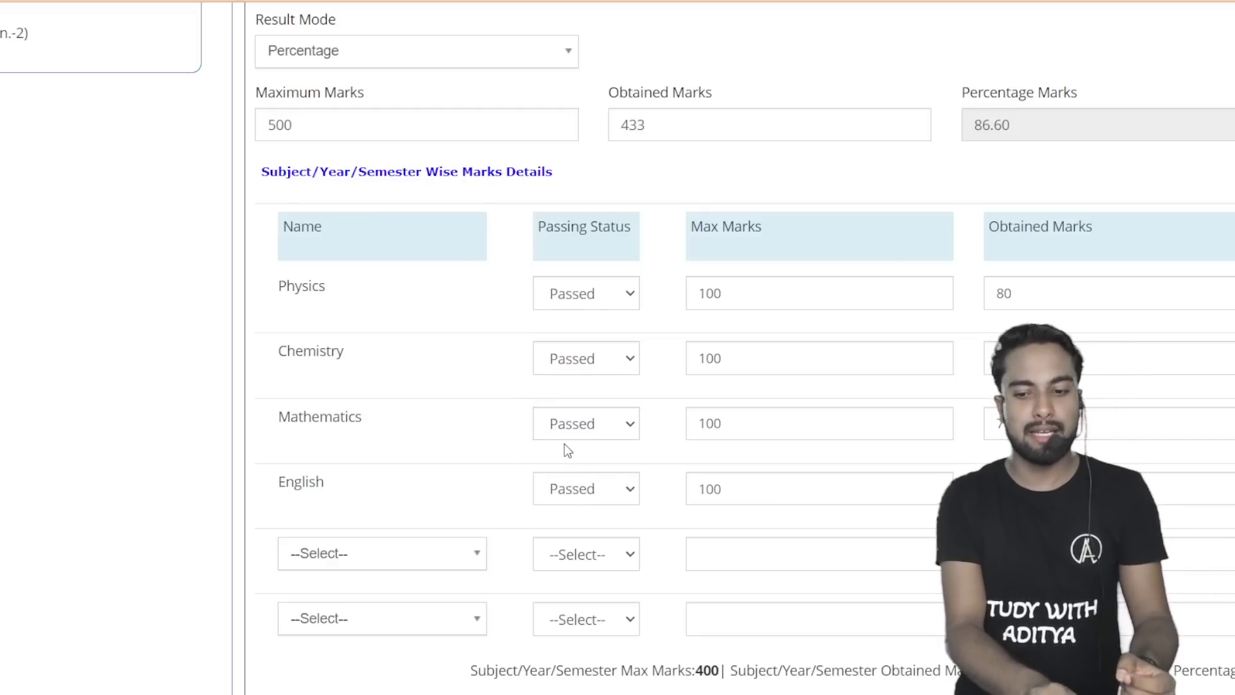
{"action": "left_click", "coordinate": [568, 361]}
{"action": "left_click", "coordinate": [484, 399]}
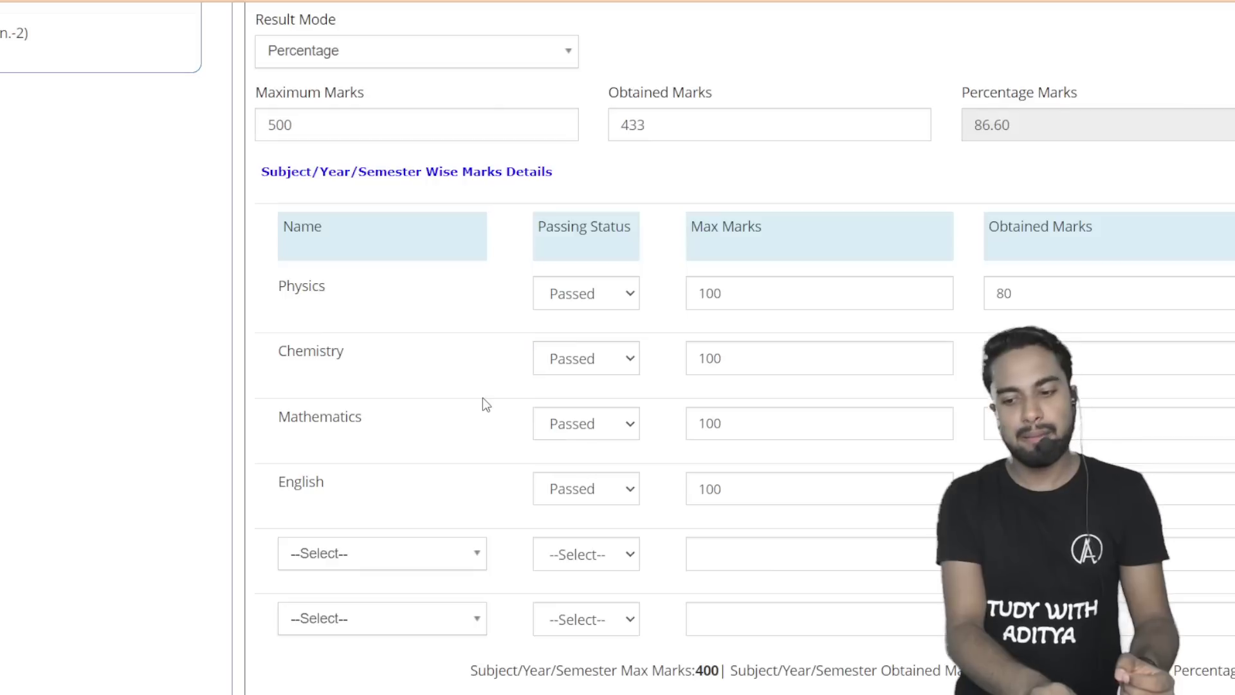
{"action": "left_click", "coordinate": [597, 304]}
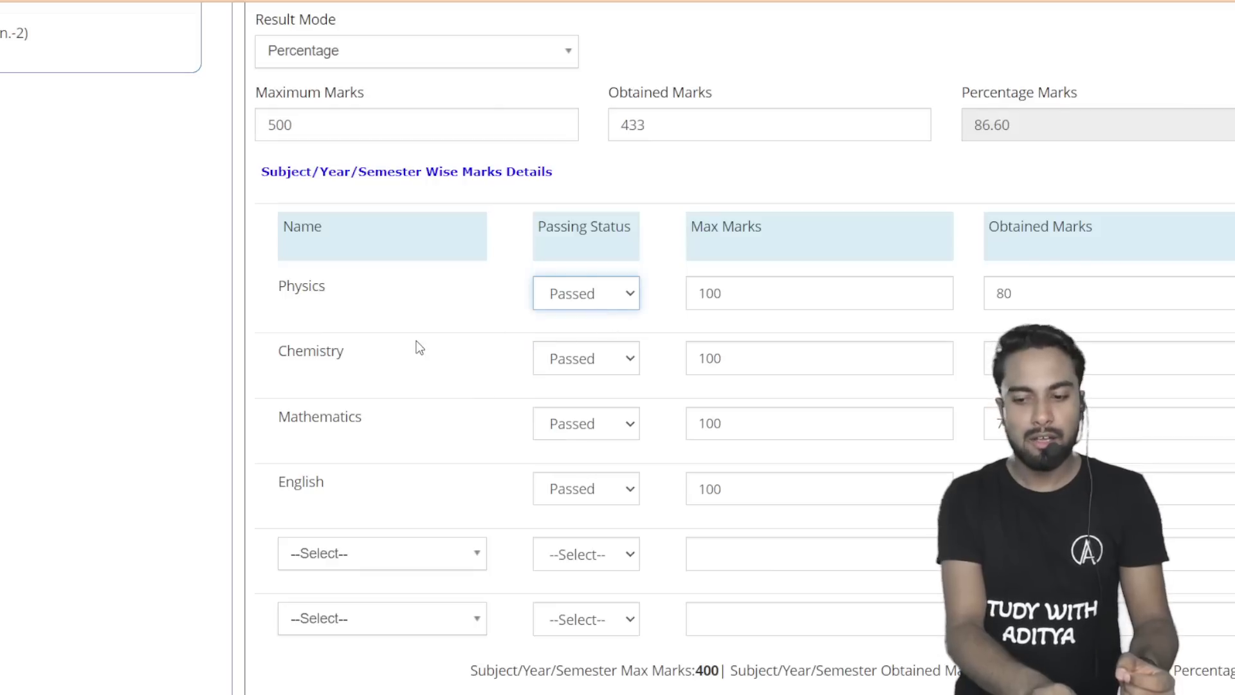
{"action": "left_click", "coordinate": [463, 318]}
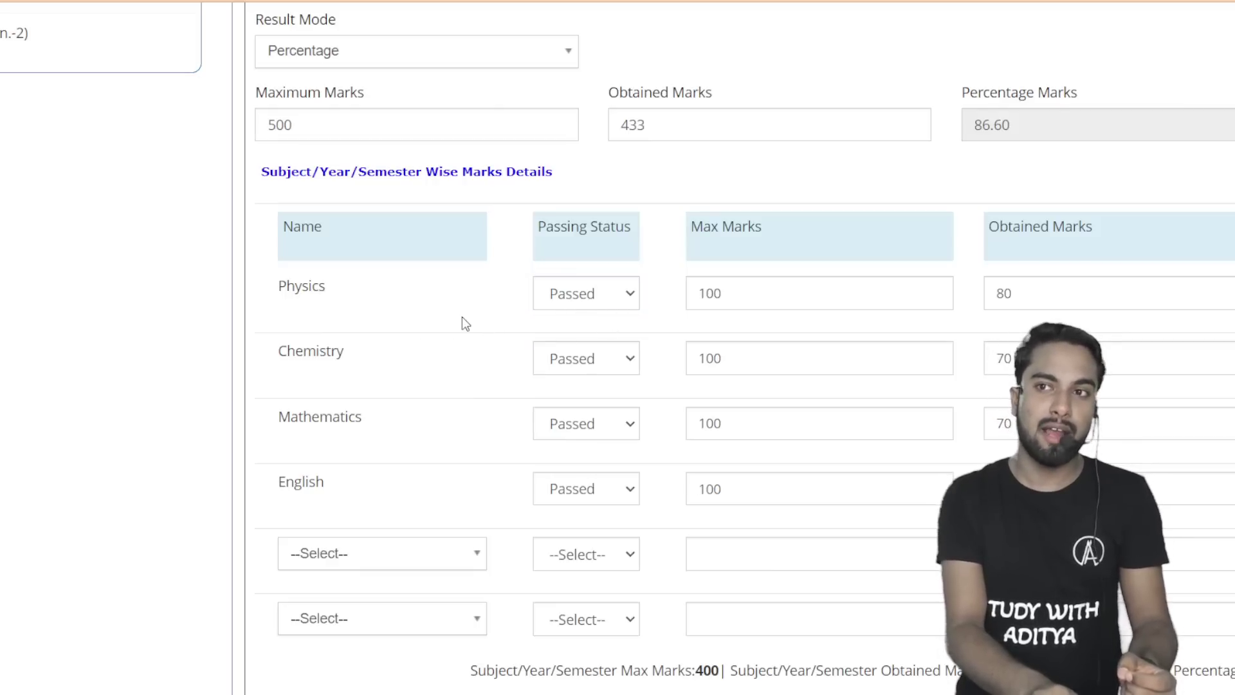
- Set both remaining optional Class 12th subjects, below English, to Not Applicable
{"action": "scroll", "coordinate": [462, 317], "scroll_direction": "down", "scroll_amount": 2}
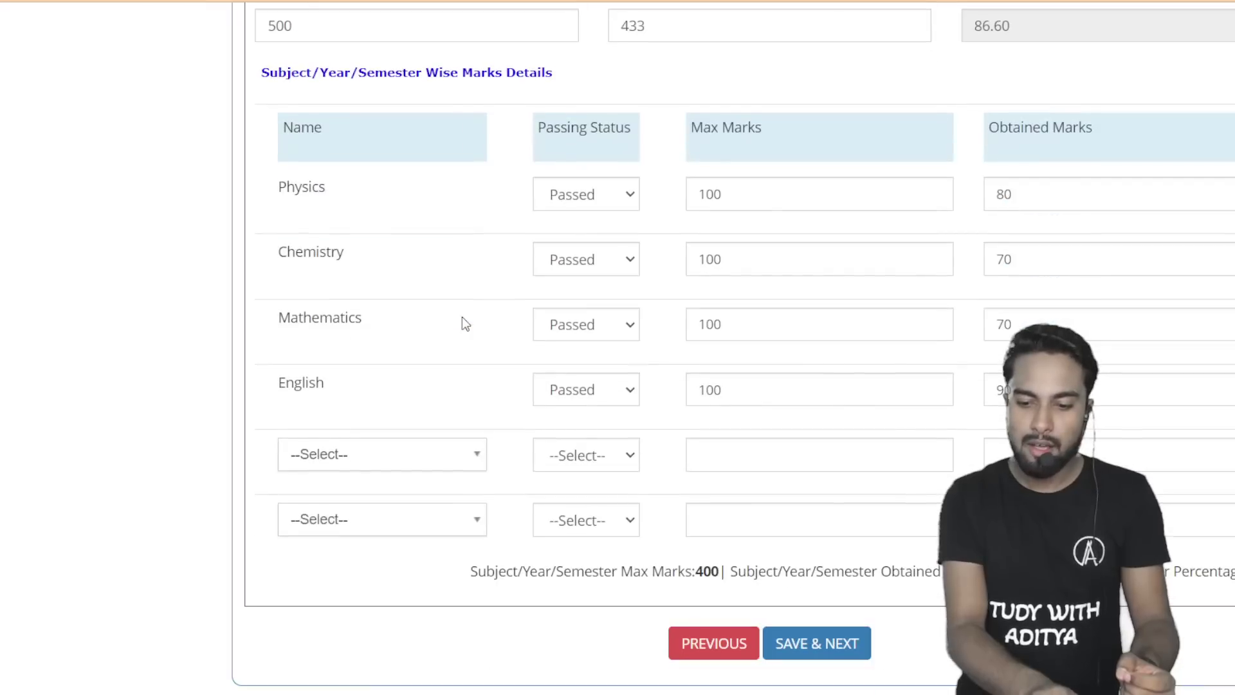
{"action": "left_click", "coordinate": [390, 455]}
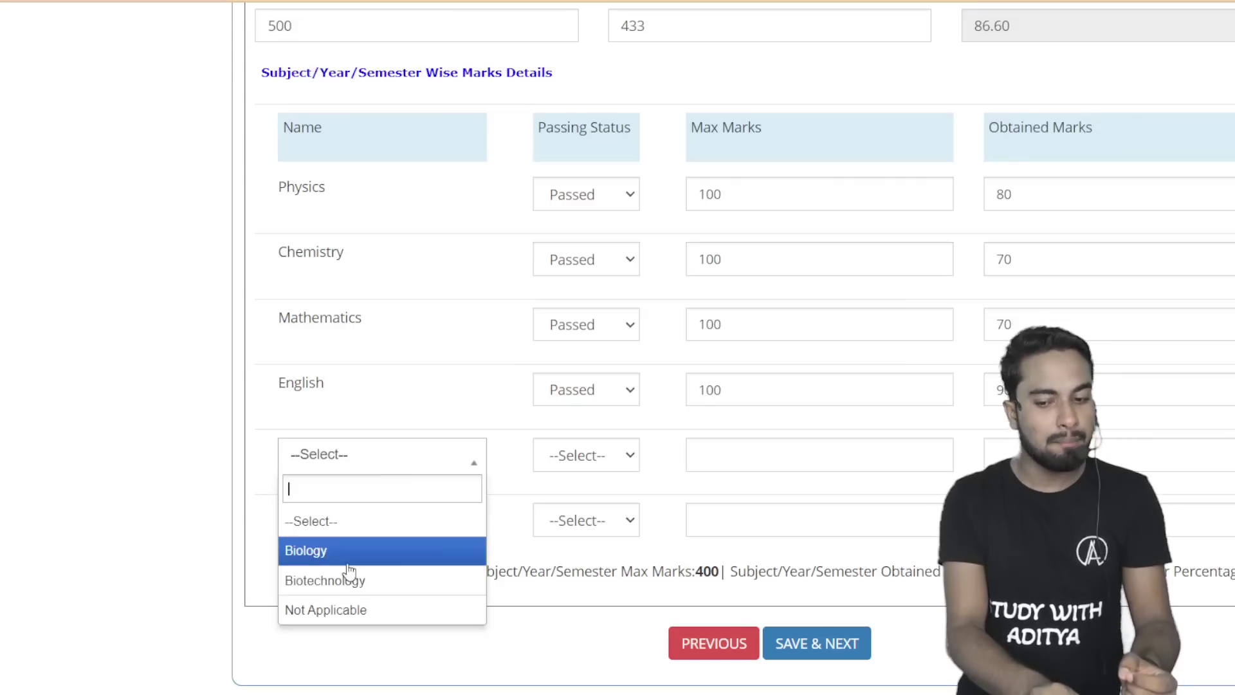
{"action": "left_click", "coordinate": [344, 610]}
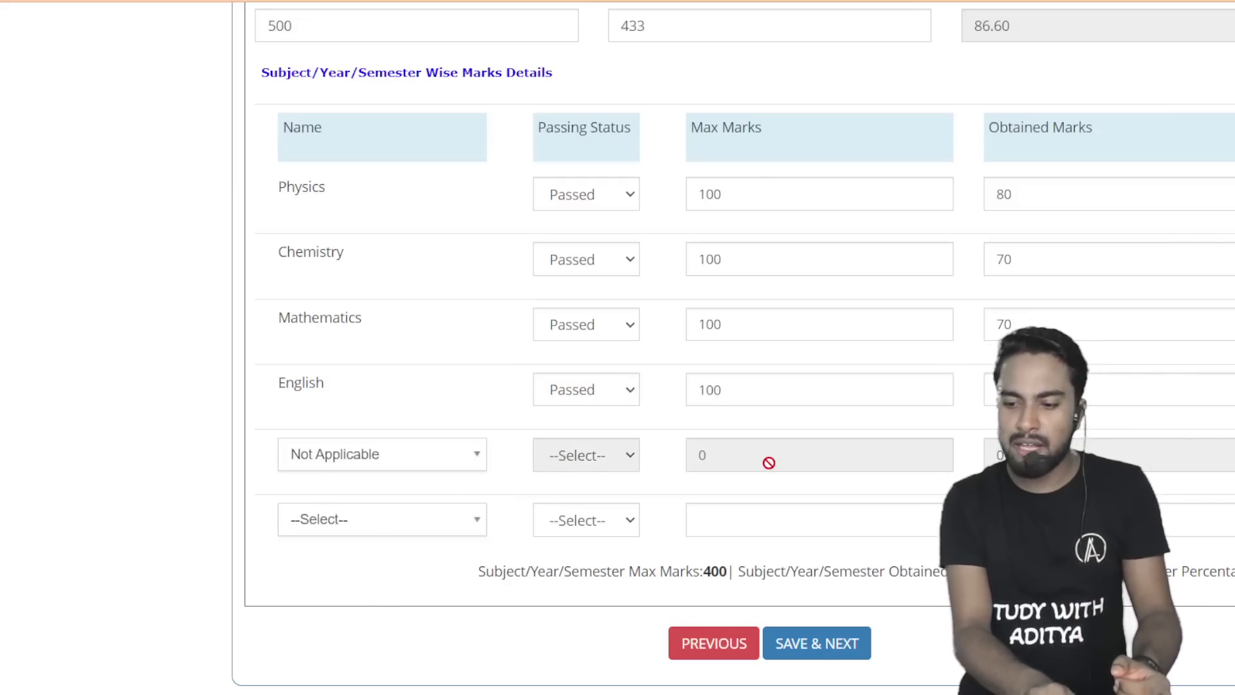
{"action": "left_click", "coordinate": [1153, 385]}
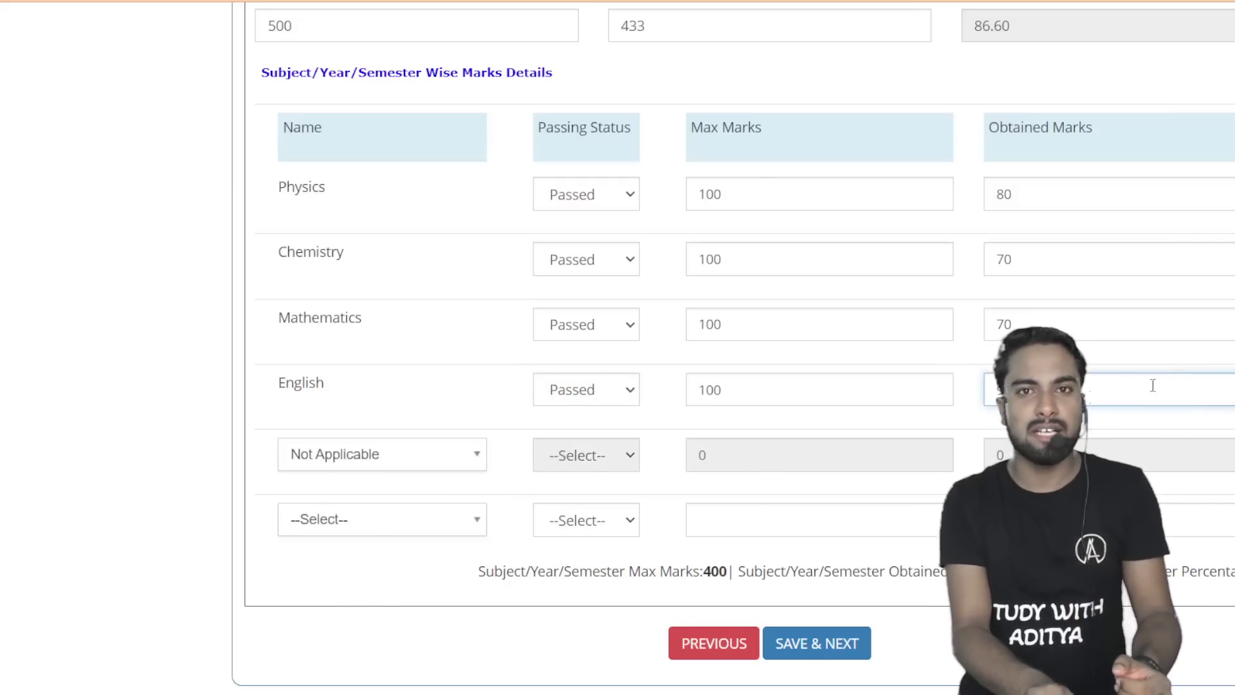
{"action": "left_click", "coordinate": [312, 532]}
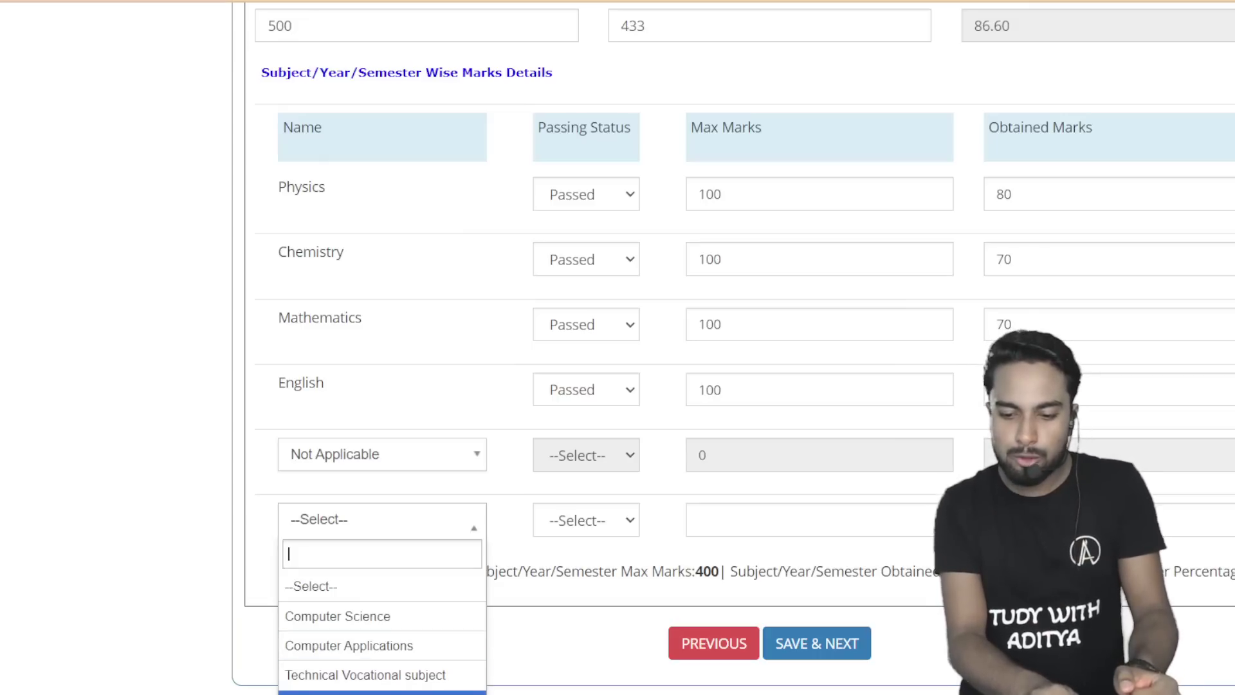
{"action": "left_click", "coordinate": [382, 693]}
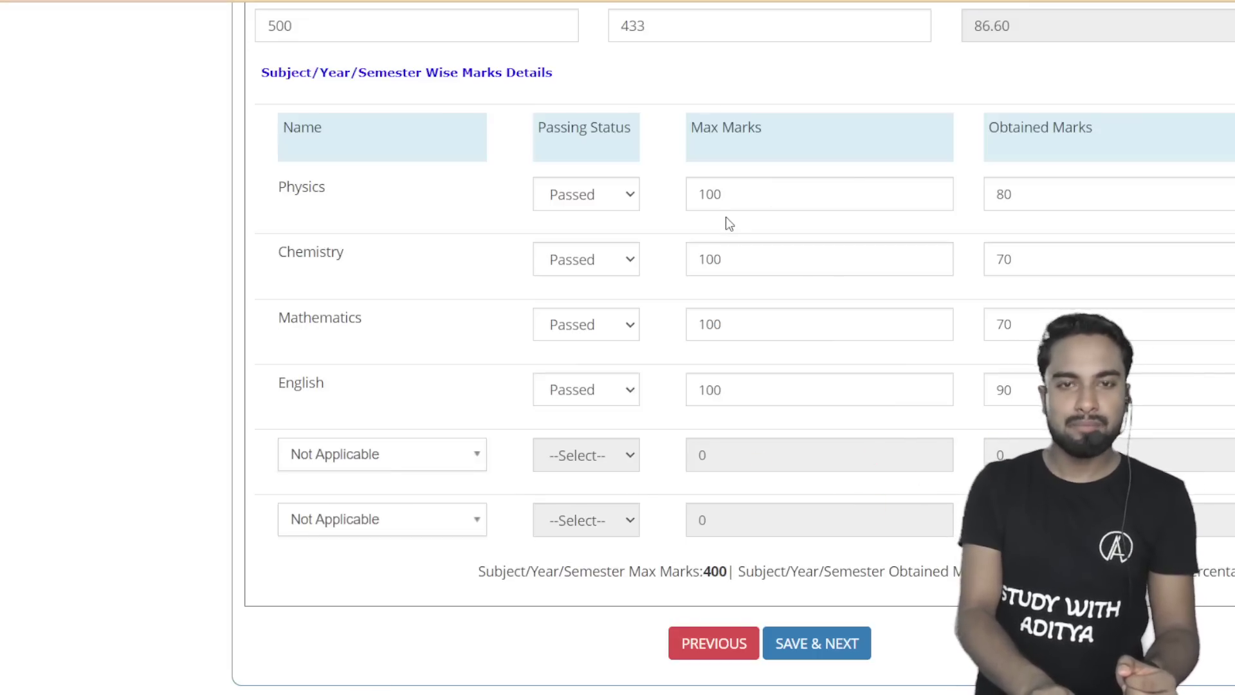
- Save the qualification details, confirm the save and continue to the contact details
{"action": "scroll", "coordinate": [324, 456], "scroll_direction": "up", "scroll_amount": 3}
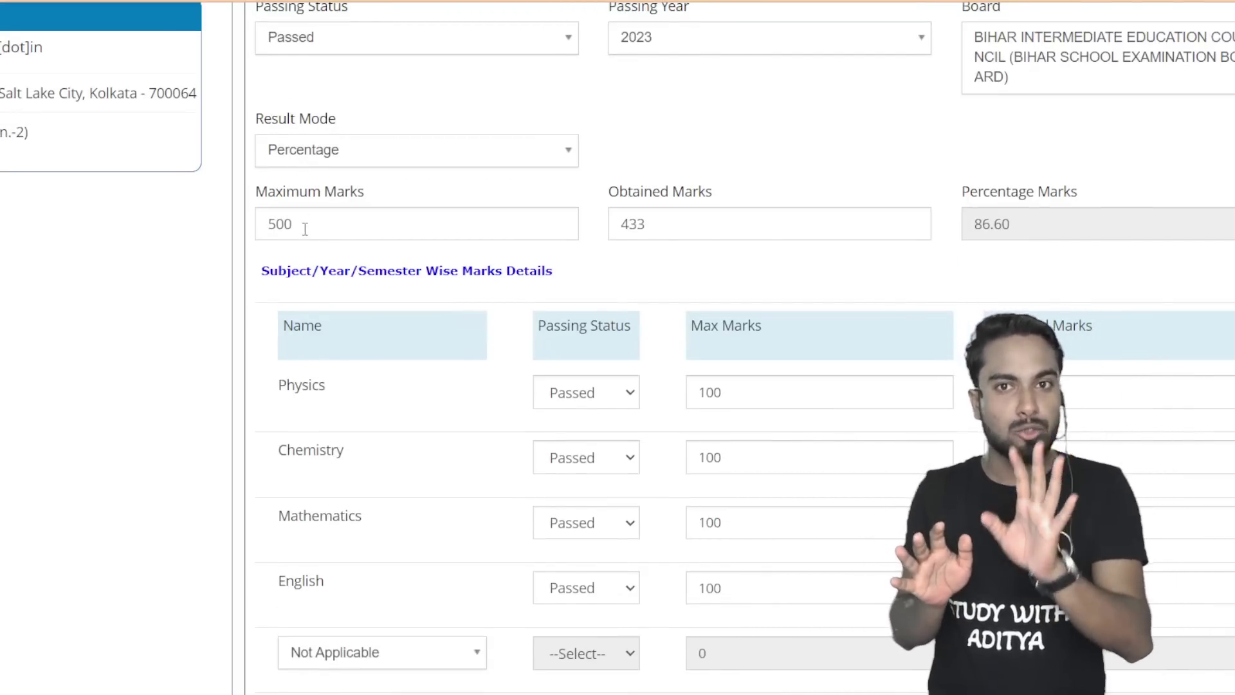
{"action": "scroll", "coordinate": [425, 304], "scroll_direction": "down", "scroll_amount": 2}
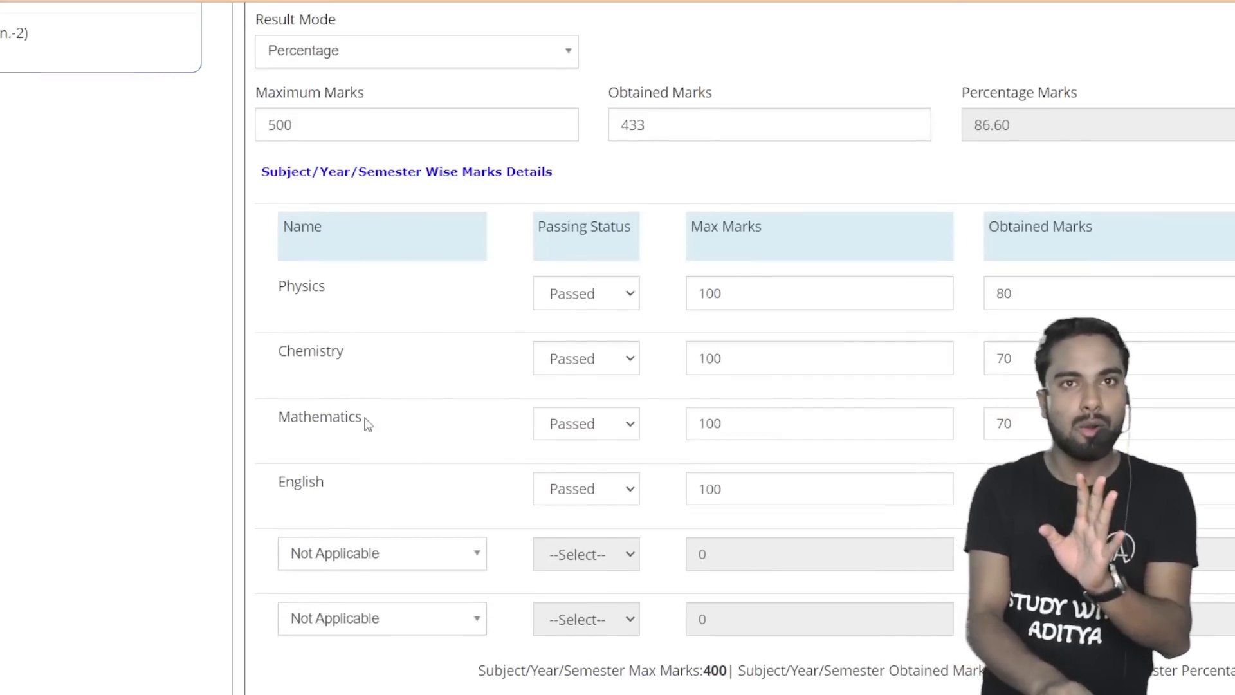
{"action": "scroll", "coordinate": [577, 496], "scroll_direction": "down", "scroll_amount": 6}
{"action": "left_click", "coordinate": [836, 445]}
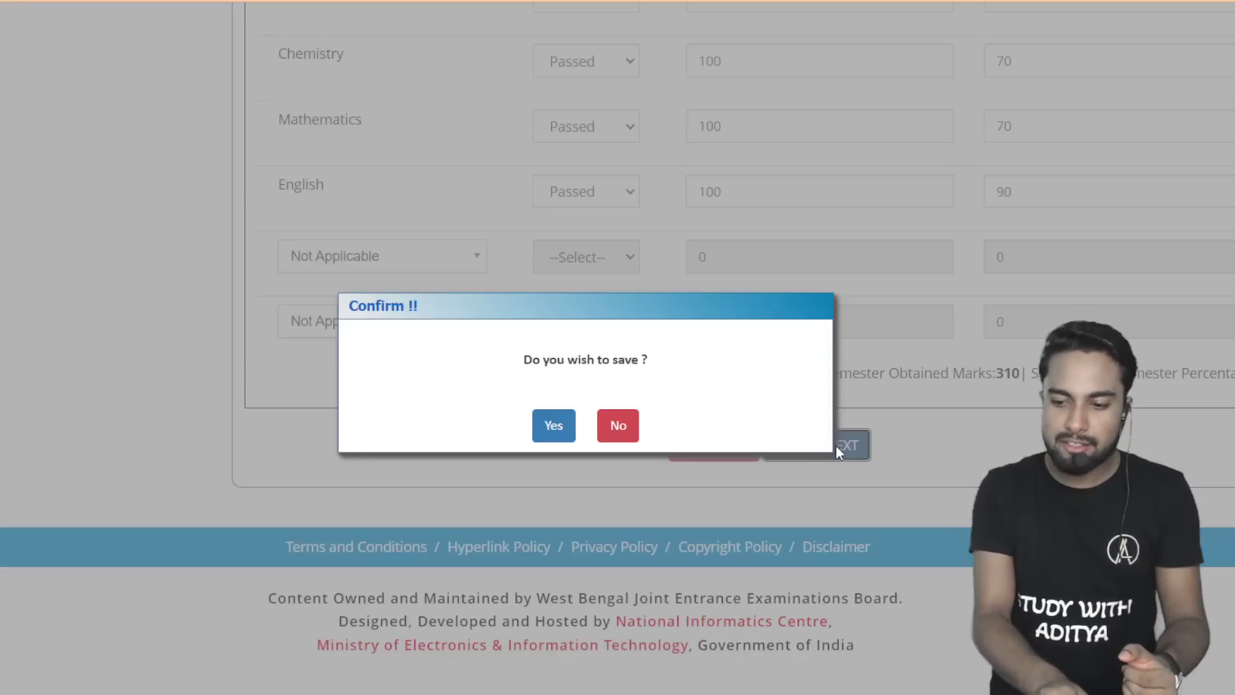
{"action": "left_click", "coordinate": [617, 426]}
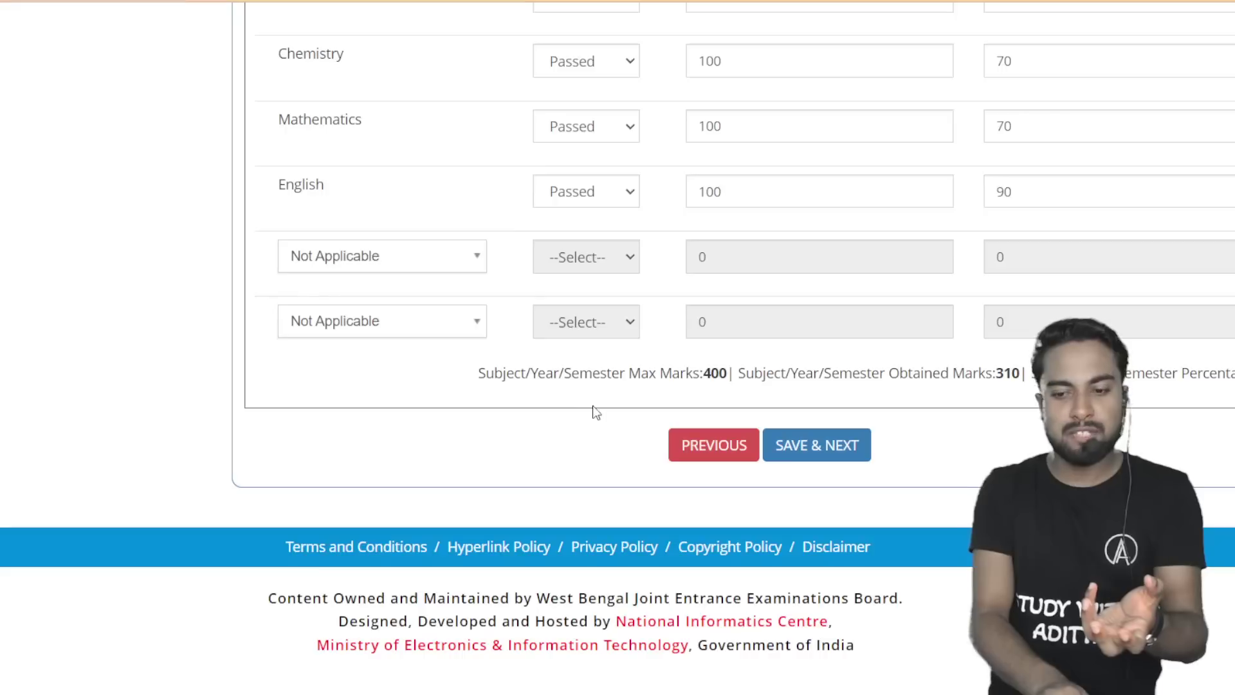
{"action": "left_click", "coordinate": [812, 450]}
{"action": "left_click", "coordinate": [540, 436]}
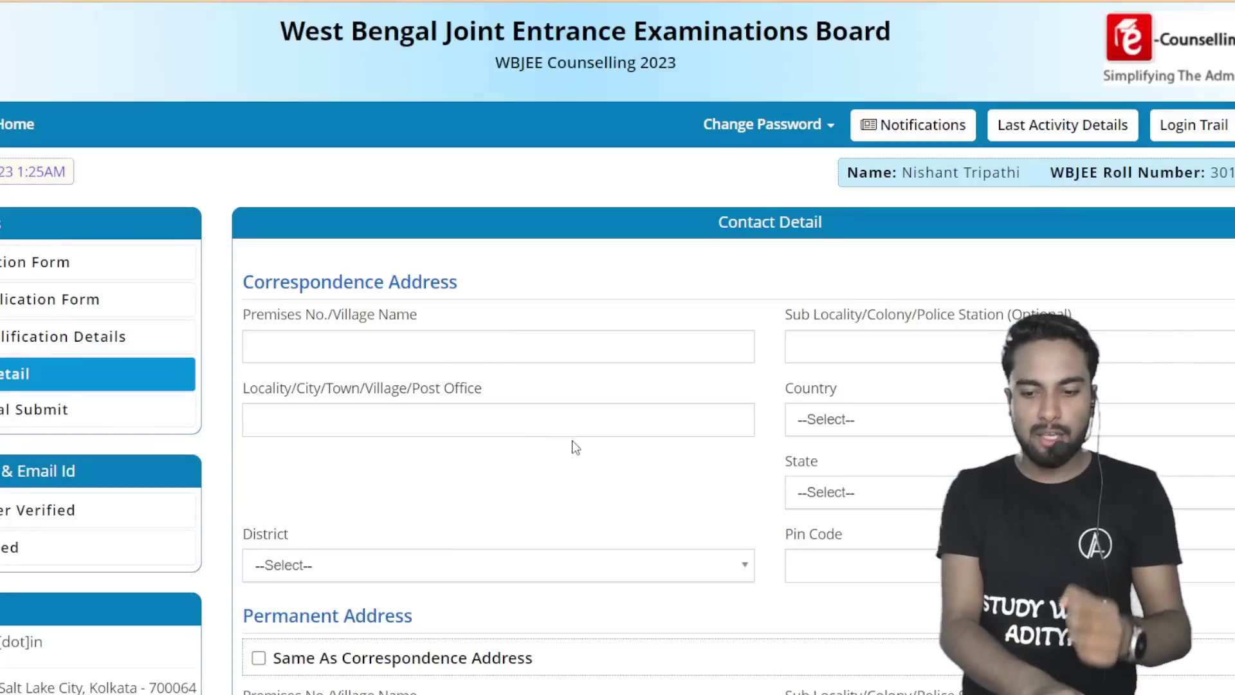
- Save the completed contact details, with the permanent address same as the correspondence address, and continue to the final preview
{"action": "scroll", "coordinate": [572, 440], "scroll_direction": "down", "scroll_amount": 2}
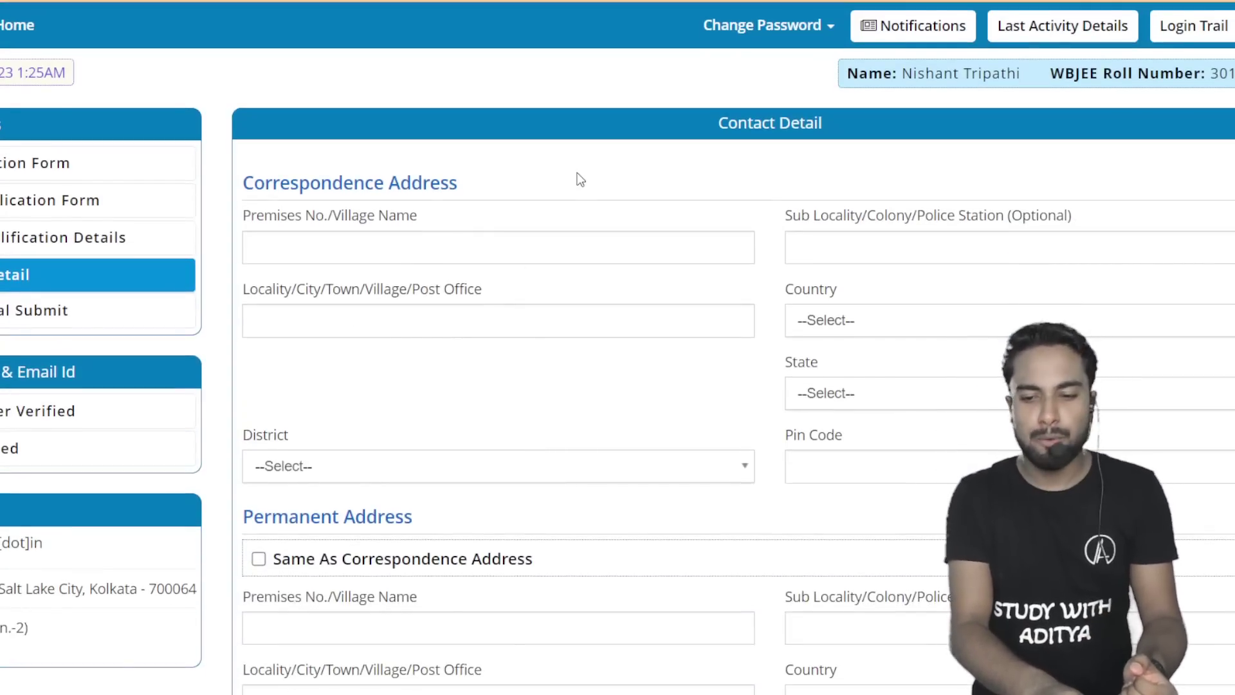
{"action": "scroll", "coordinate": [579, 270], "scroll_direction": "down", "scroll_amount": 2}
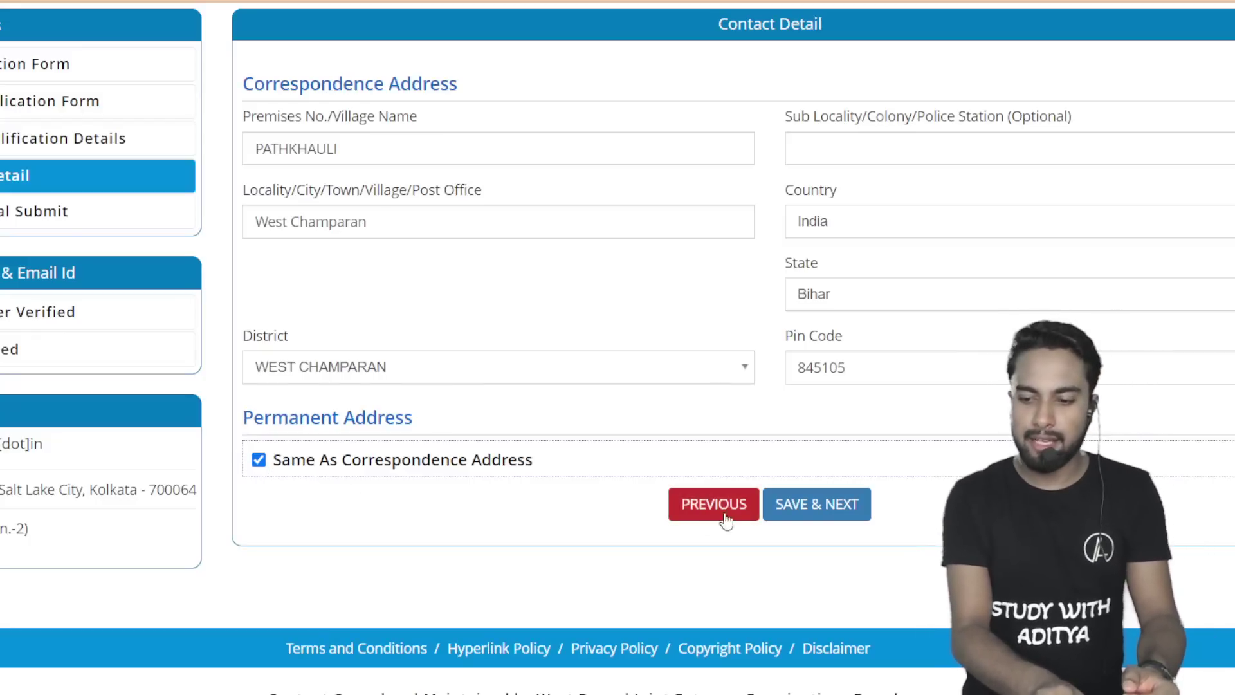
{"action": "left_click", "coordinate": [822, 508]}
{"action": "left_click", "coordinate": [553, 427]}
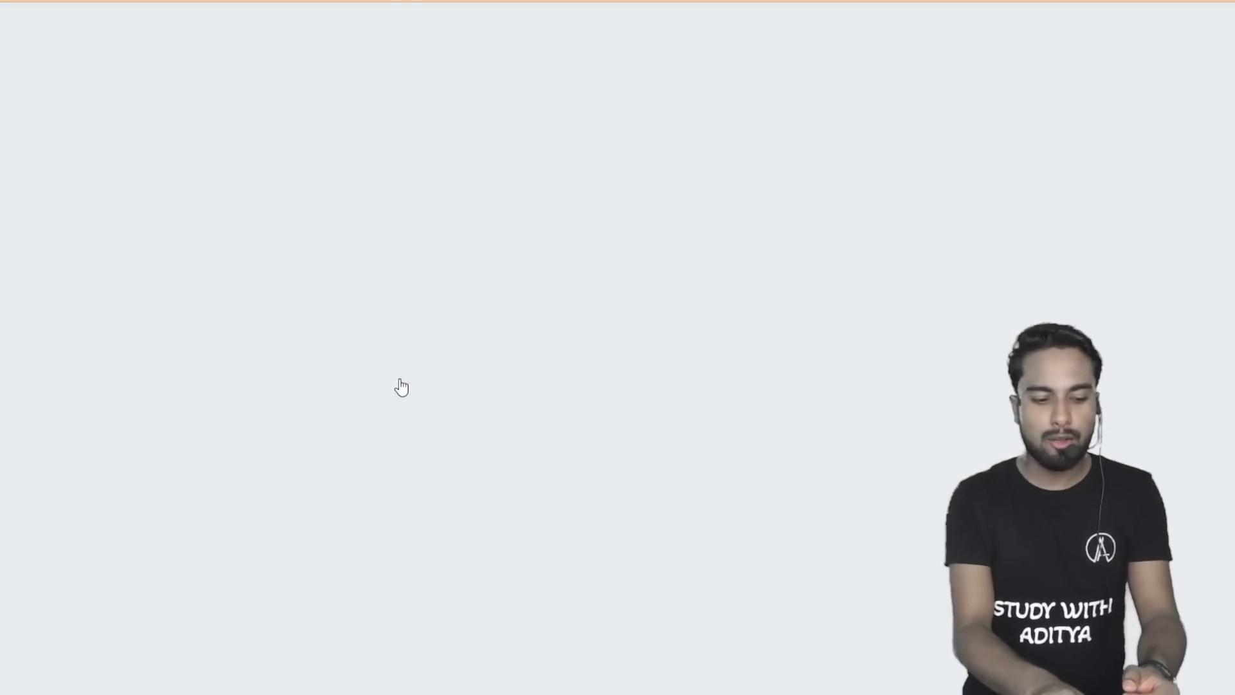
- Review the application preview from personal and rank details through qualification, contact and bank details down to the declaration
{"action": "scroll", "coordinate": [406, 388], "scroll_direction": "down", "scroll_amount": 3}
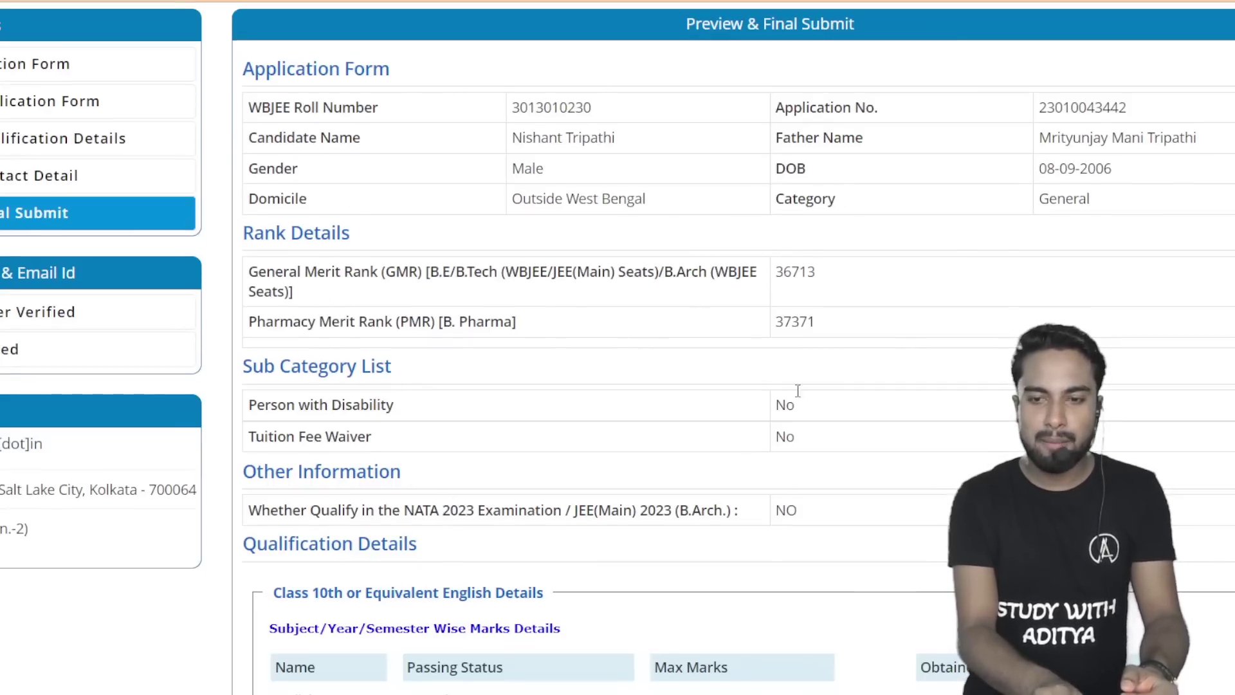
{"action": "scroll", "coordinate": [487, 399], "scroll_direction": "down", "scroll_amount": 2}
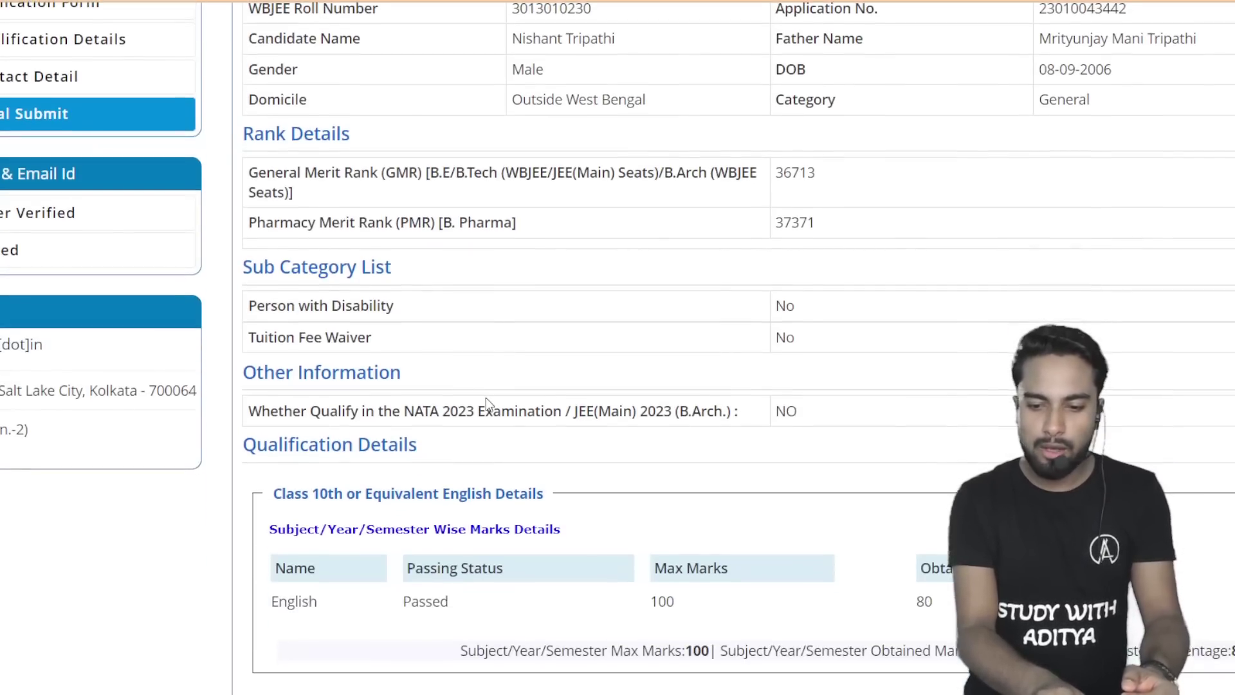
{"action": "scroll", "coordinate": [486, 398], "scroll_direction": "down", "scroll_amount": 5}
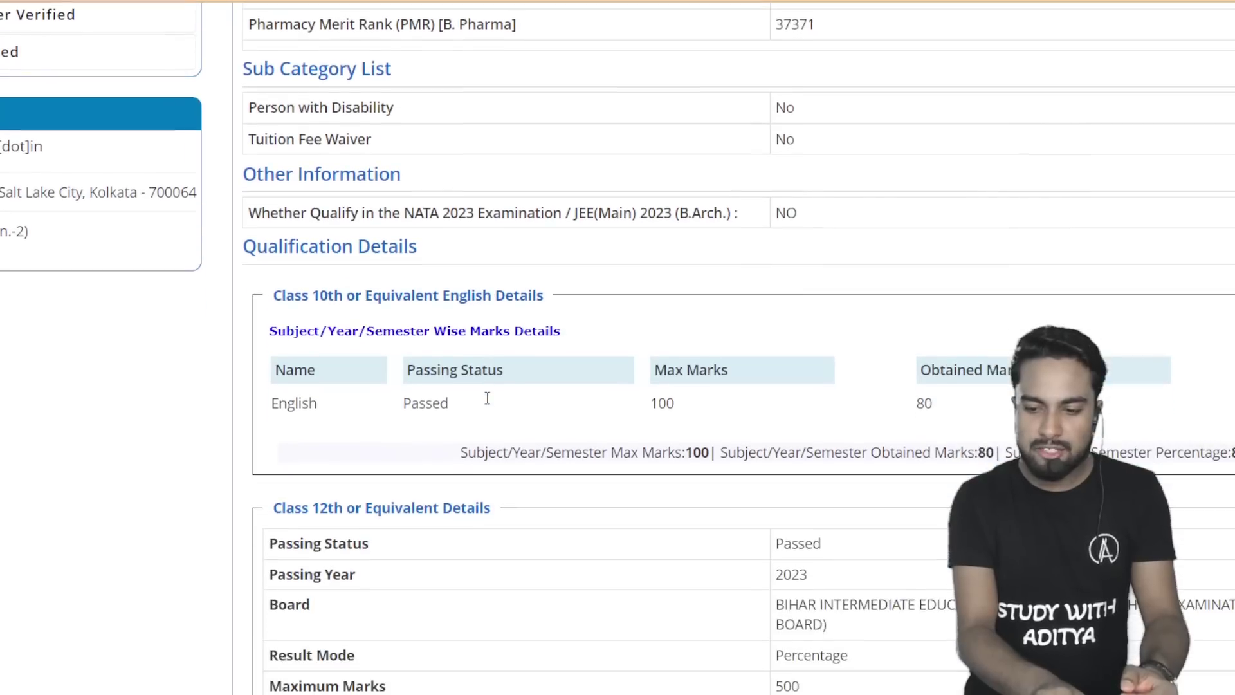
{"action": "scroll", "coordinate": [485, 397], "scroll_direction": "down", "scroll_amount": 3}
{"action": "scroll", "coordinate": [412, 386], "scroll_direction": "down", "scroll_amount": 5}
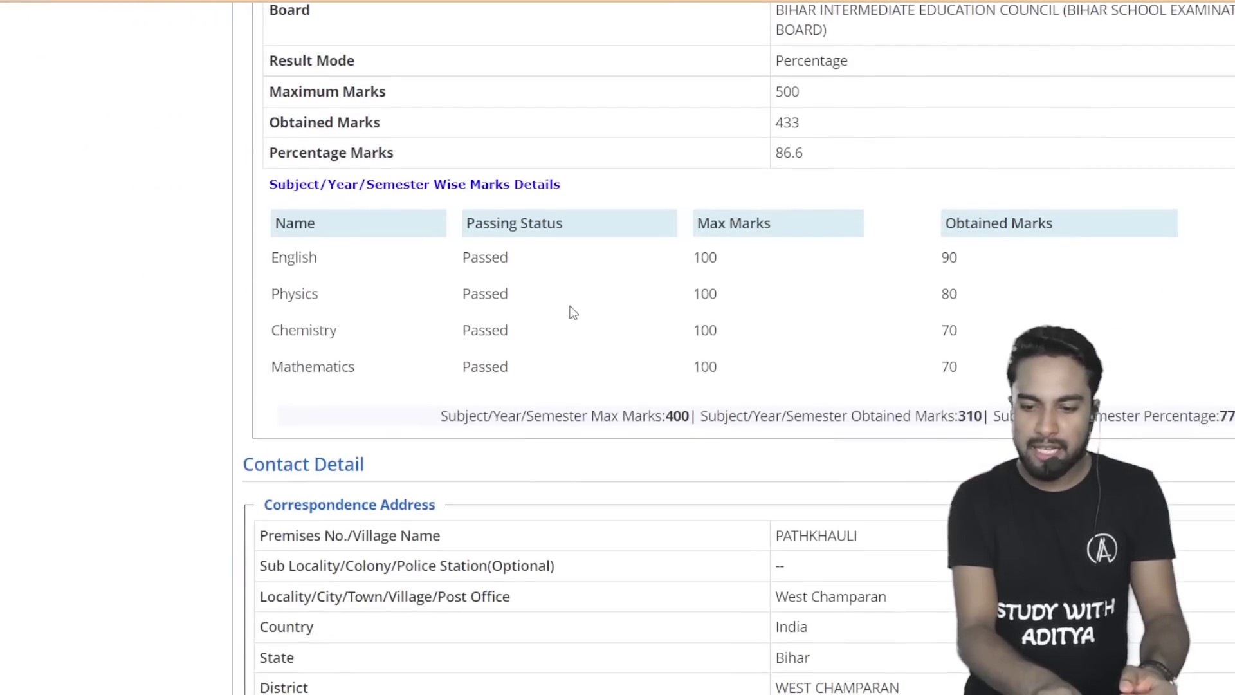
{"action": "scroll", "coordinate": [467, 390], "scroll_direction": "down", "scroll_amount": 3}
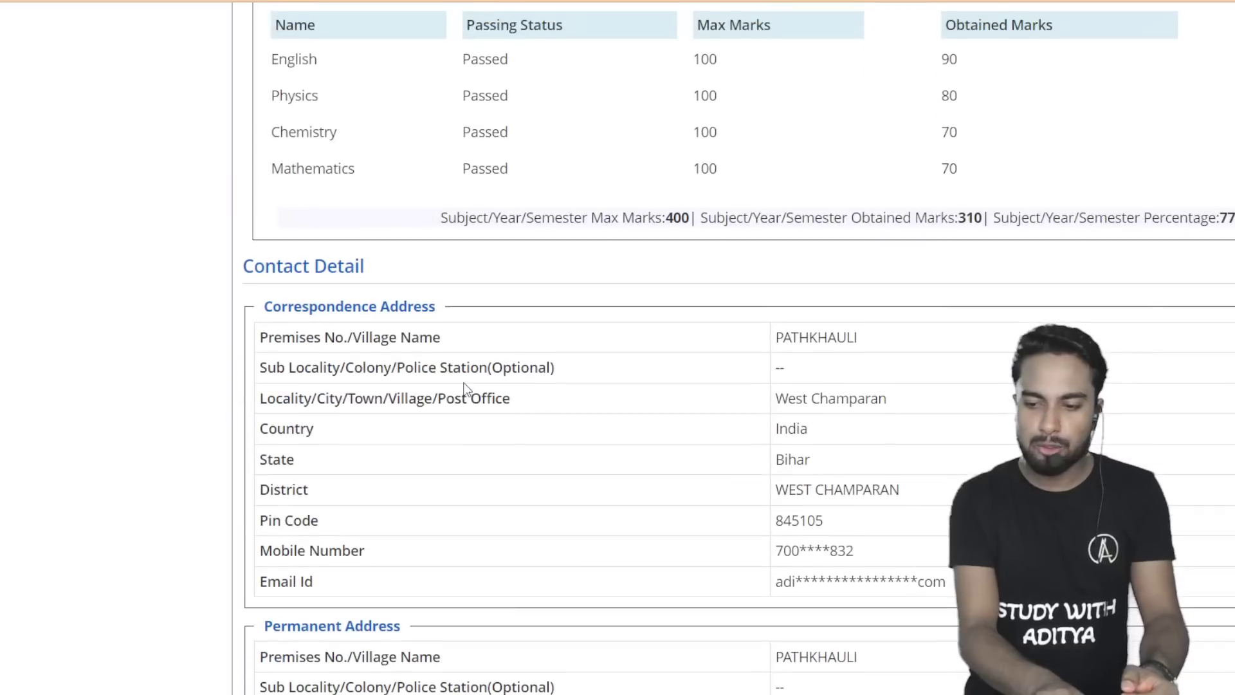
{"action": "scroll", "coordinate": [467, 390], "scroll_direction": "down", "scroll_amount": 3}
{"action": "scroll", "coordinate": [464, 387], "scroll_direction": "down", "scroll_amount": 8}
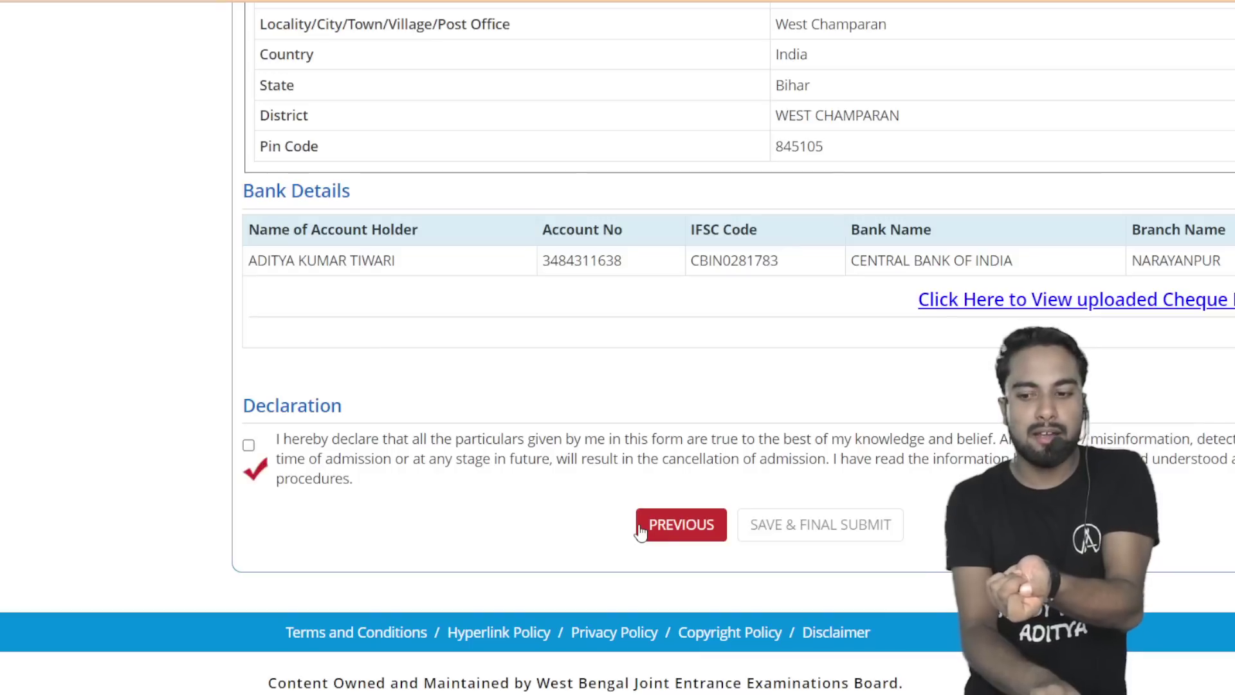
- Accept the declaration, save and finally submit the application, and confirm the final submission
{"action": "left_click", "coordinate": [248, 445]}
{"action": "left_click", "coordinate": [790, 525]}
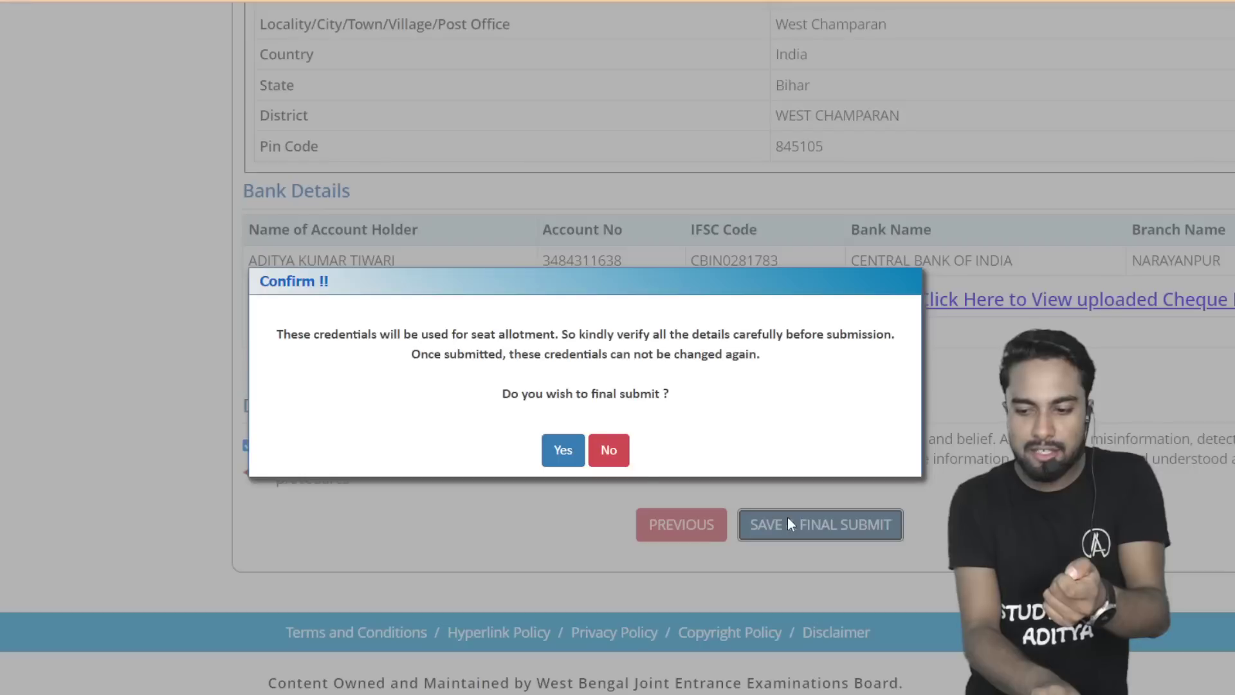
{"action": "left_click", "coordinate": [563, 450]}
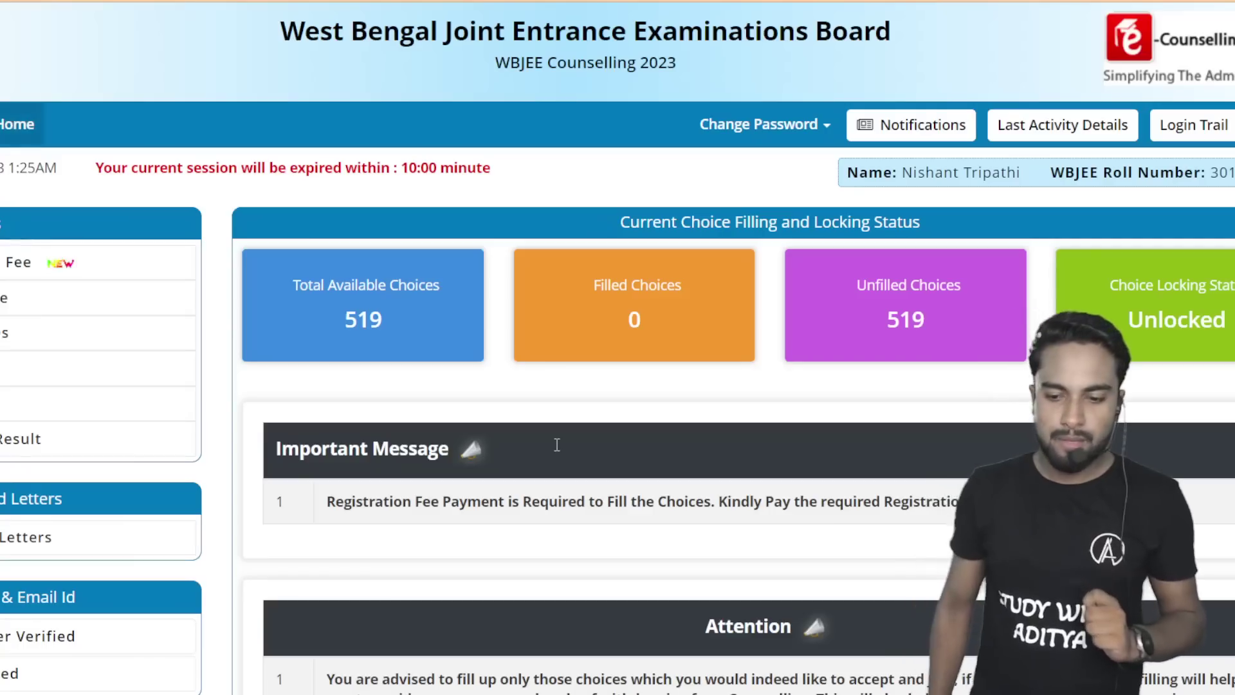
- Open the registration fee payment and select Online Payment as the mode of payment
{"action": "scroll", "coordinate": [557, 445], "scroll_direction": "down", "scroll_amount": 5}
{"action": "scroll", "coordinate": [557, 444], "scroll_direction": "up", "scroll_amount": 2}
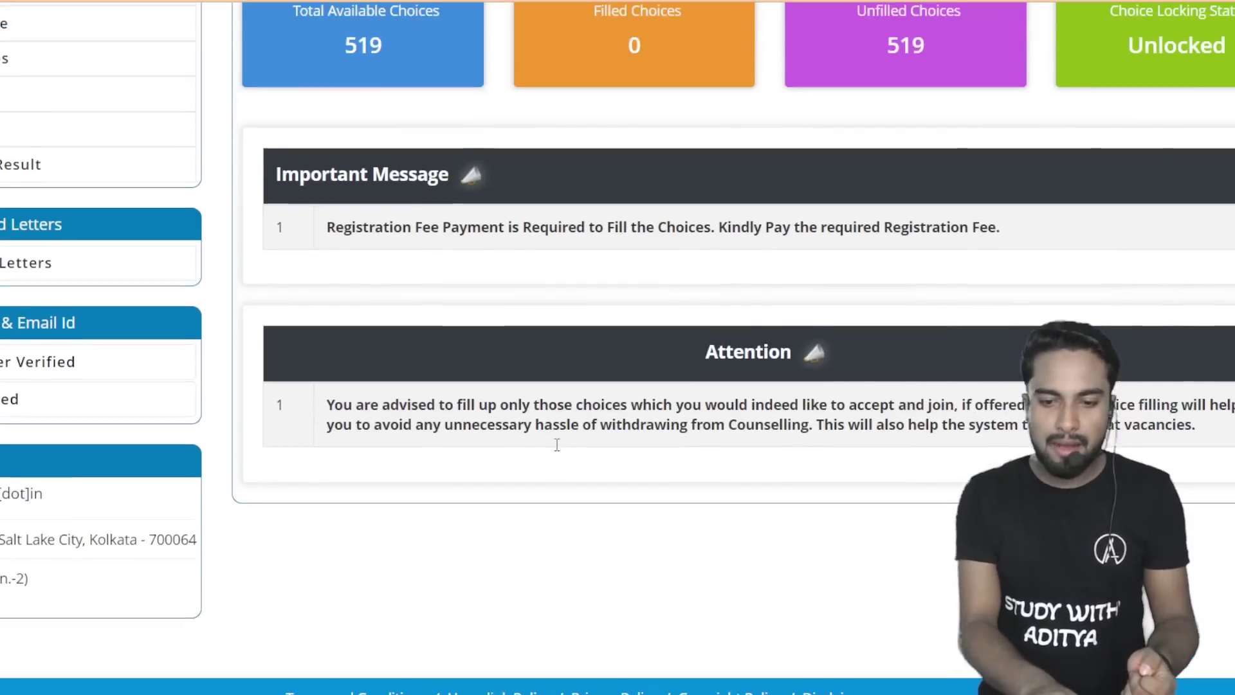
{"action": "scroll", "coordinate": [557, 445], "scroll_direction": "up", "scroll_amount": 2}
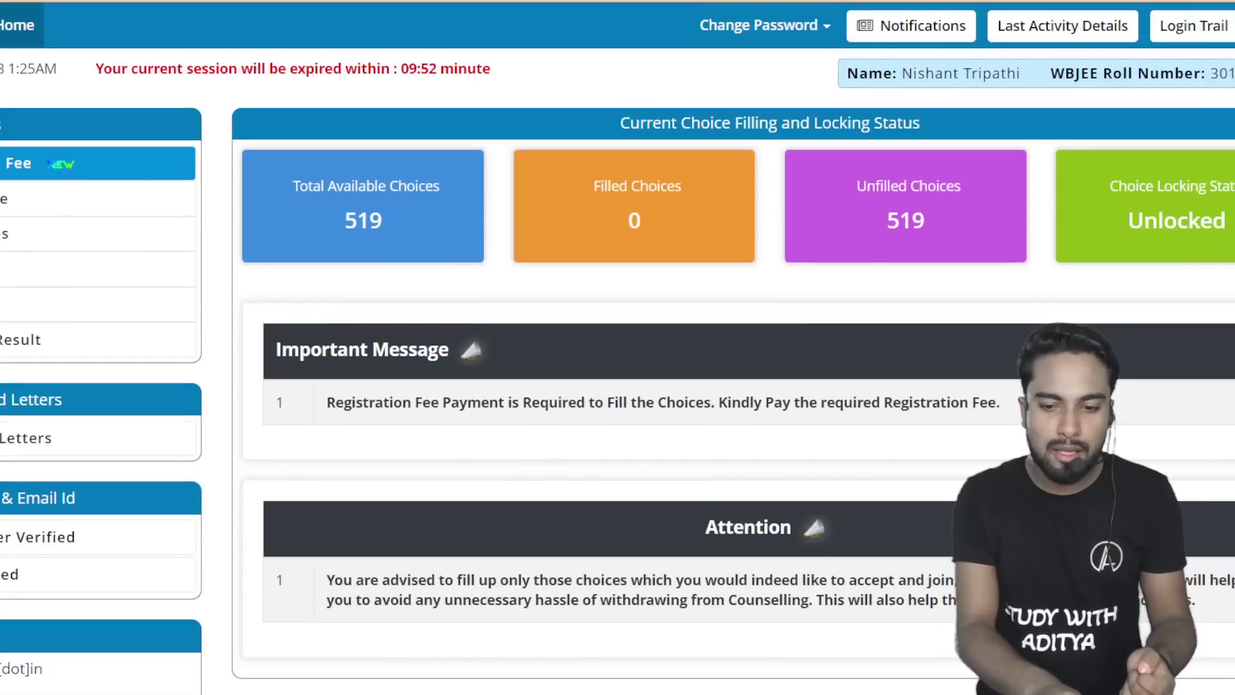
{"action": "left_click", "coordinate": [97, 163]}
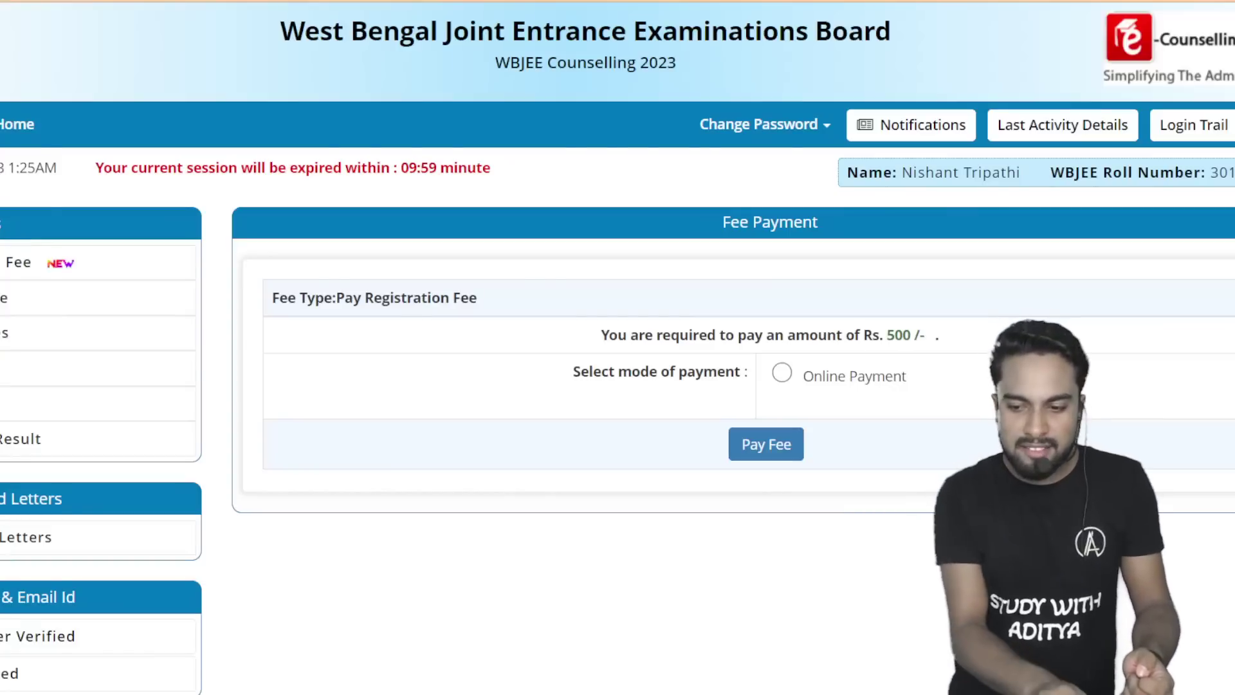
{"action": "left_click", "coordinate": [776, 376]}
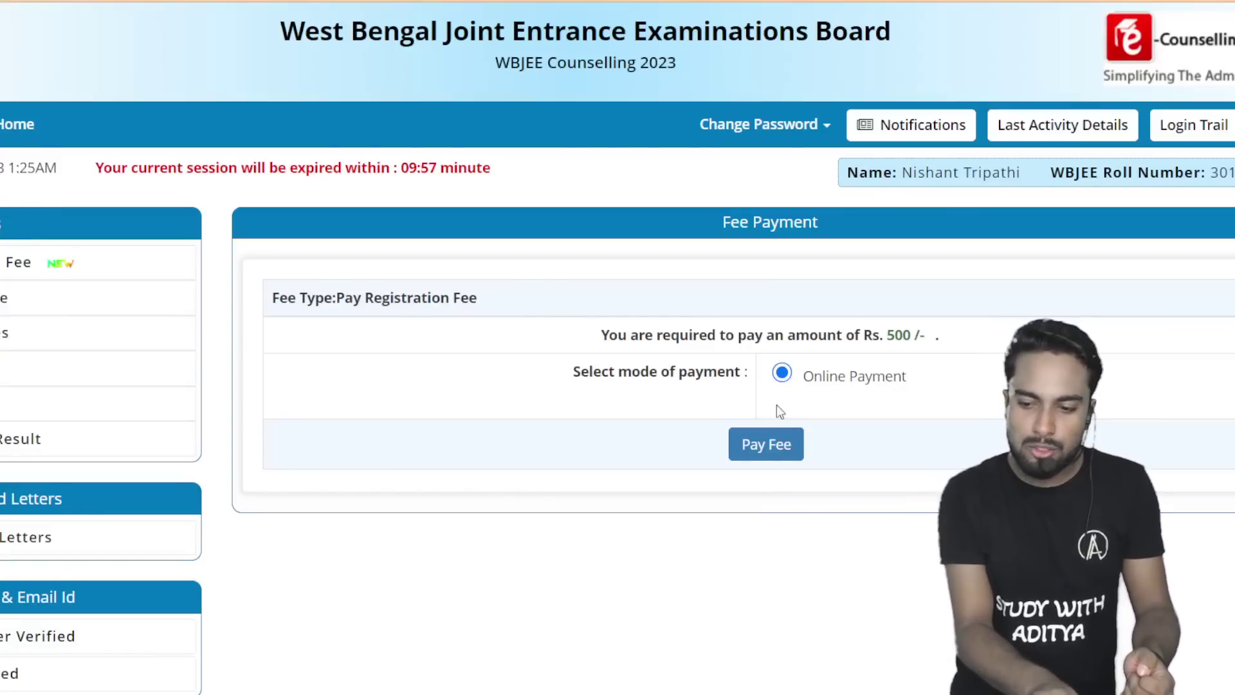